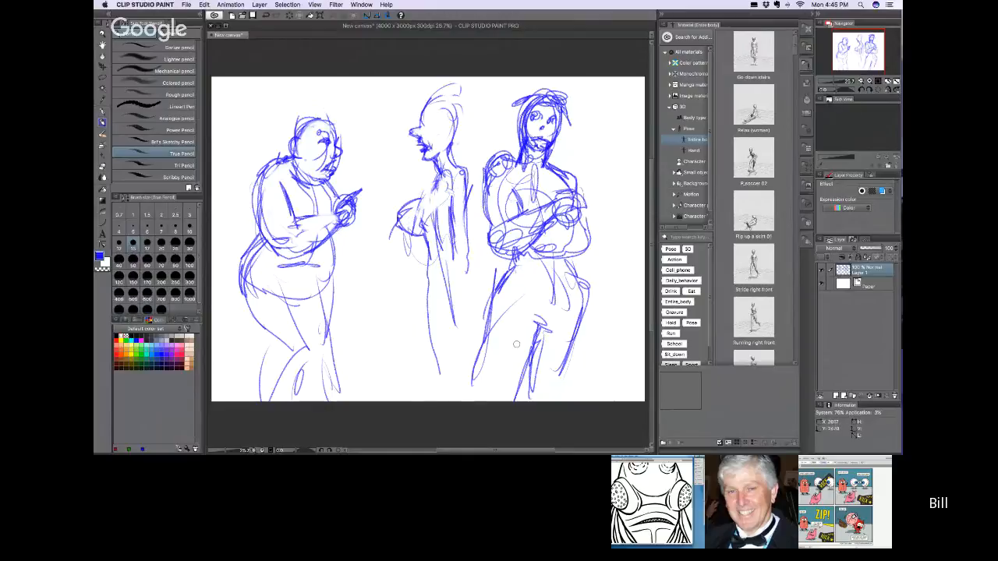
Step: Add loose blue pencil strokes to the middle figure's chest and upper arm
mouse_move(422, 194)
mouse_down()
mouse_move(399, 214)
mouse_move(415, 227)
mouse_move(424, 202)
mouse_move(419, 225)
mouse_up()
drag(436, 179, 430, 199)
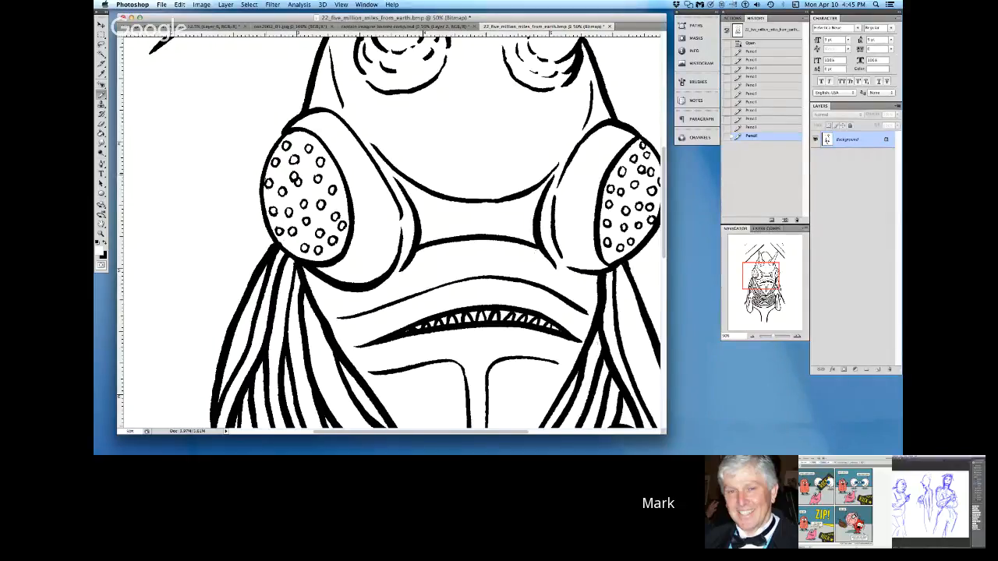
Step: In Photoshop, touch up the contour beside the creature's left eye and smooth the left horn's outline from tip to head curve with the Pencil
click(402, 223)
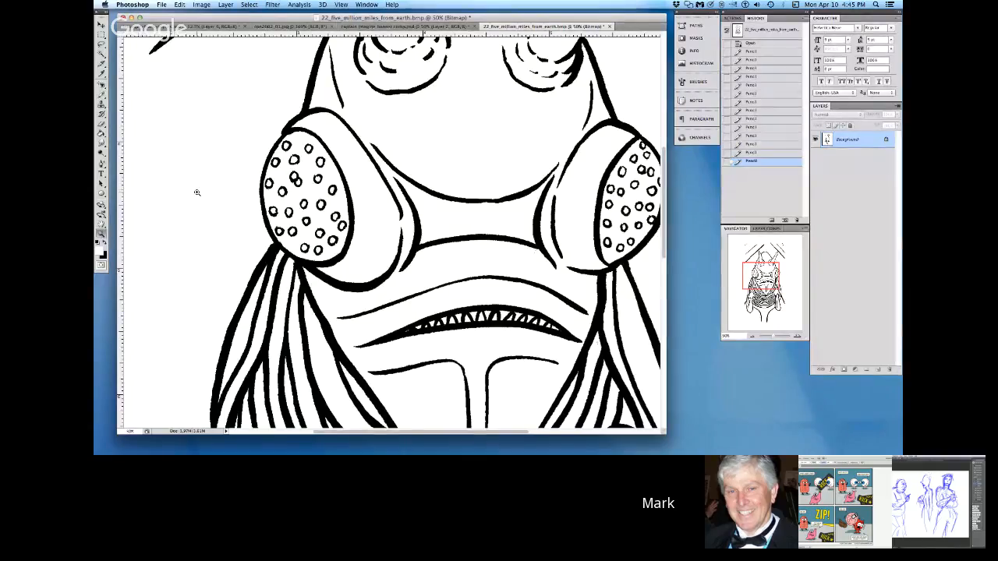
click(431, 73)
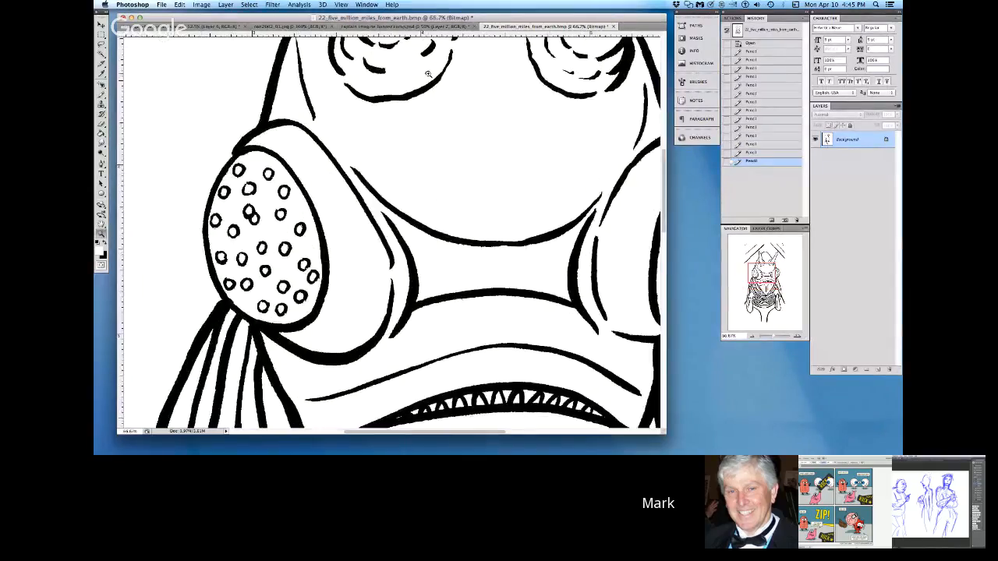
mouse_move(664, 187)
mouse_down()
mouse_move(664, 109)
mouse_move(665, 122)
mouse_up()
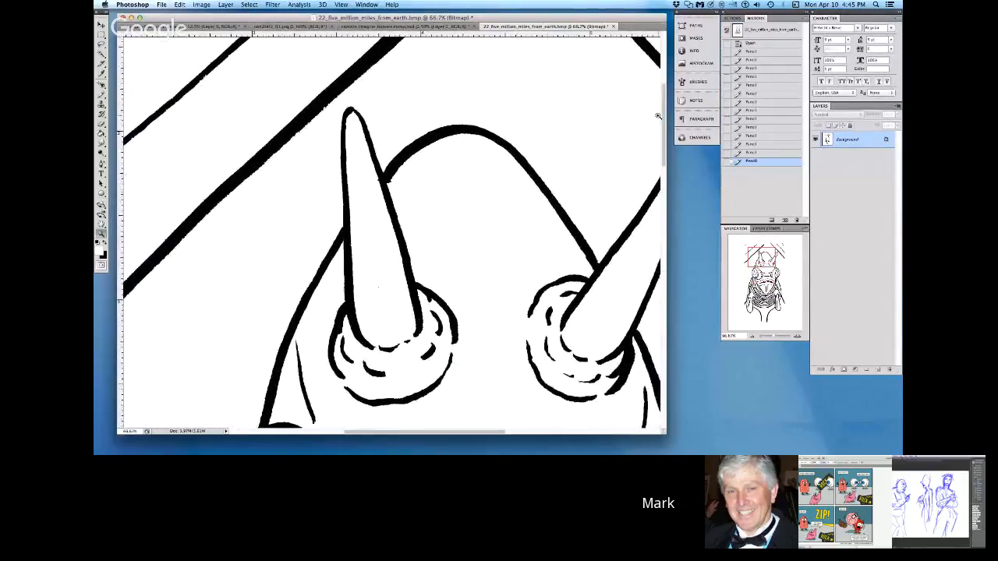
key(x)
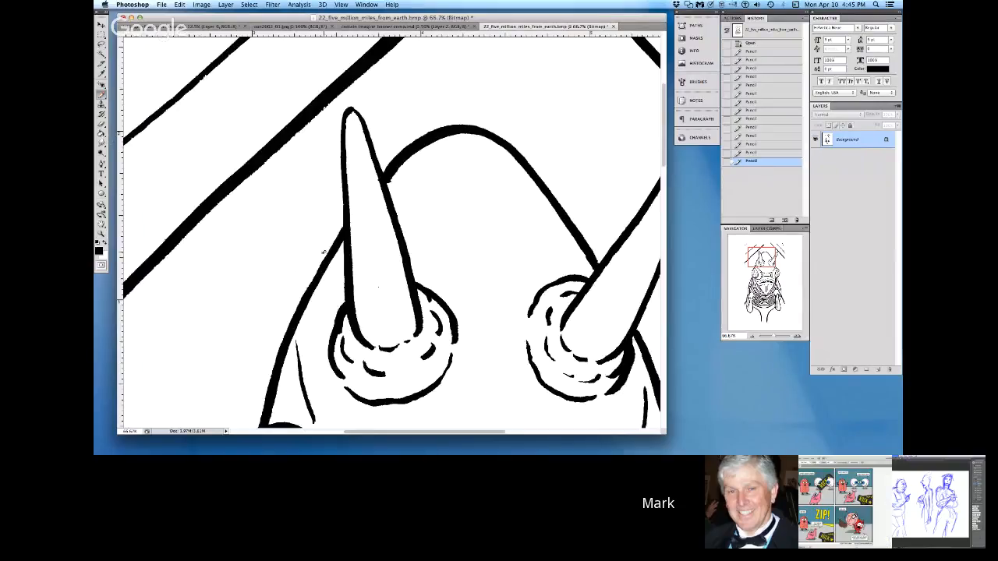
right_click(379, 288)
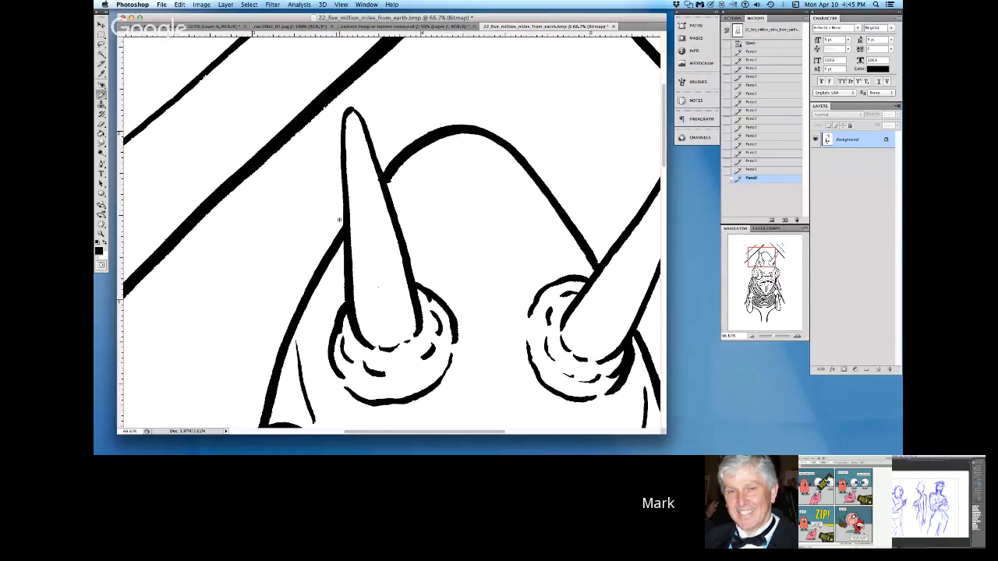
click(342, 218)
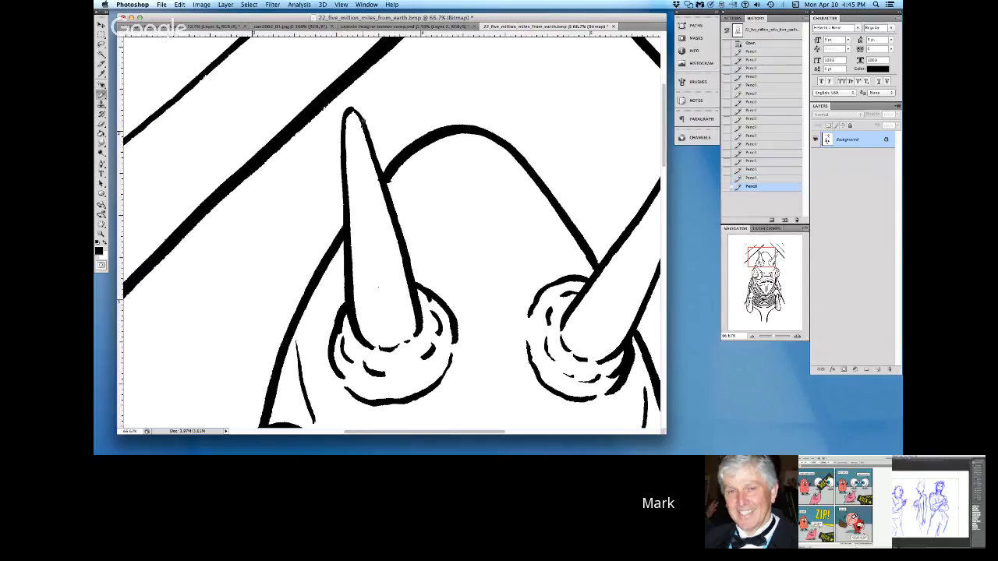
click(350, 110)
click(352, 111)
drag(354, 111, 386, 186)
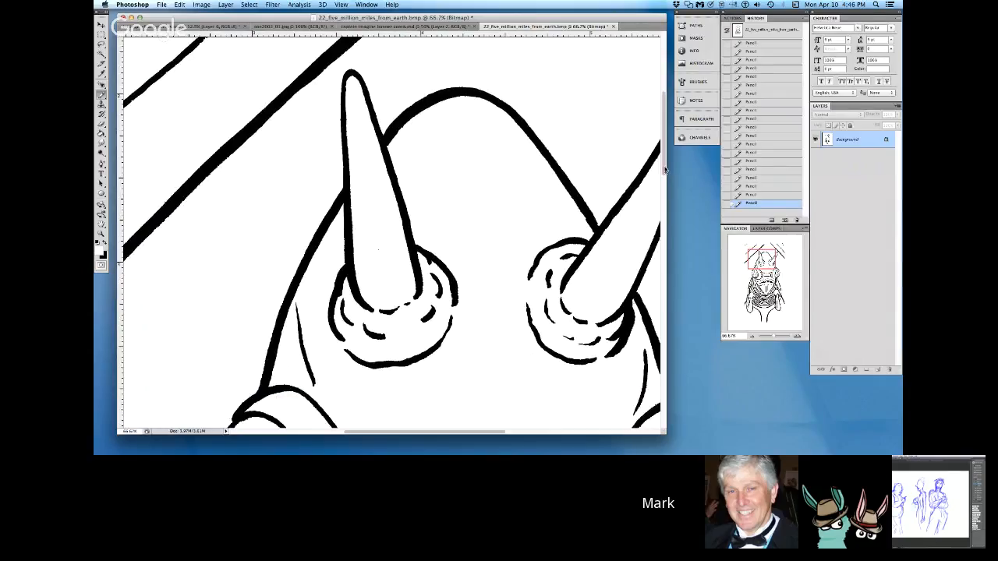
Step: Refine the left eye's outline at its upper corner and where it meets the tendrils, alternating black and white Pencil
drag(665, 170, 665, 203)
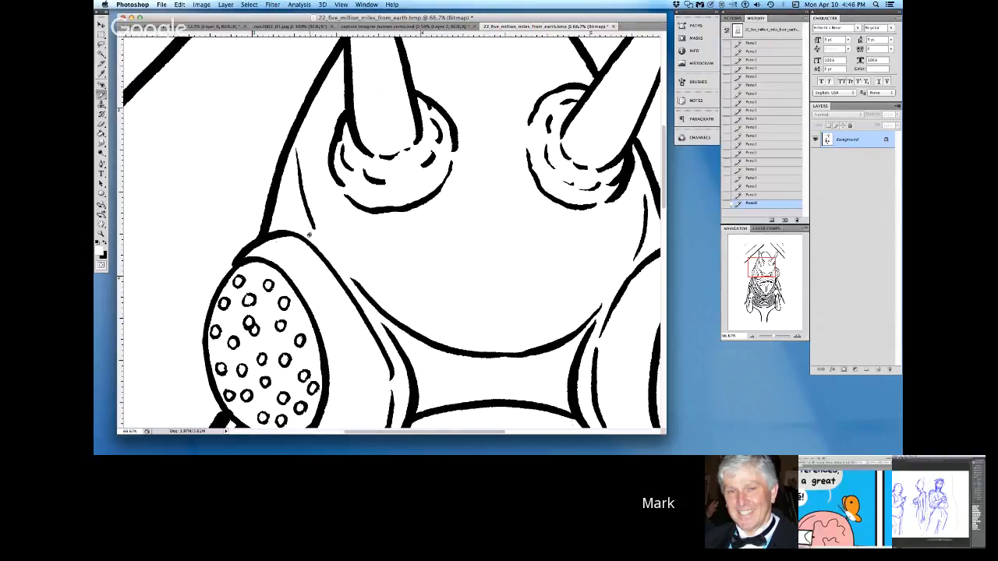
click(107, 244)
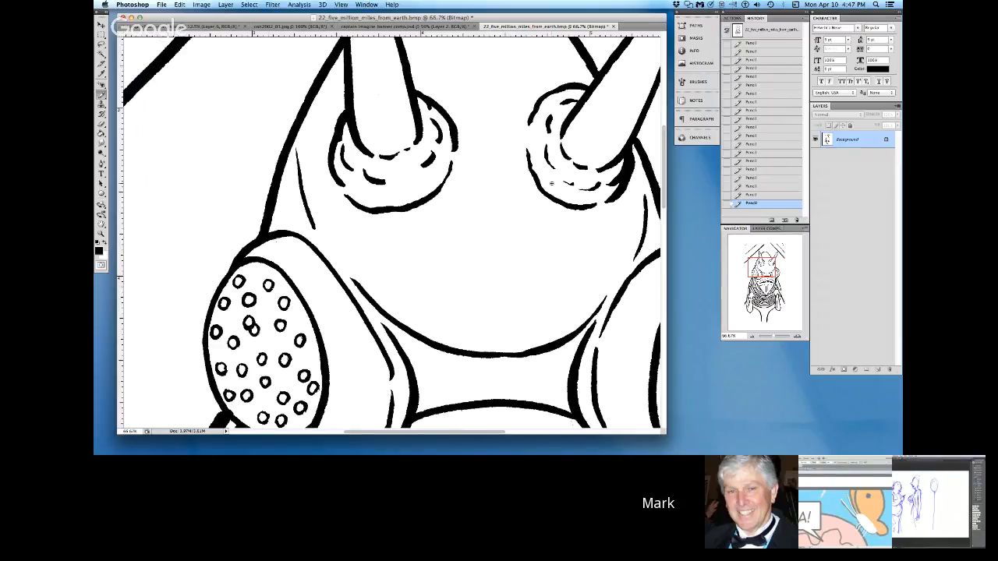
drag(667, 201, 662, 245)
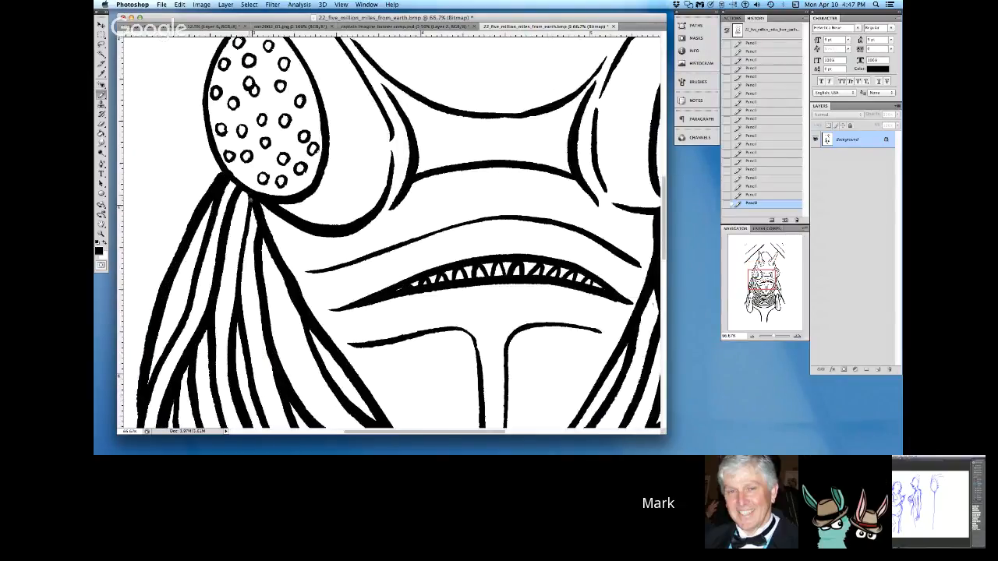
key(x)
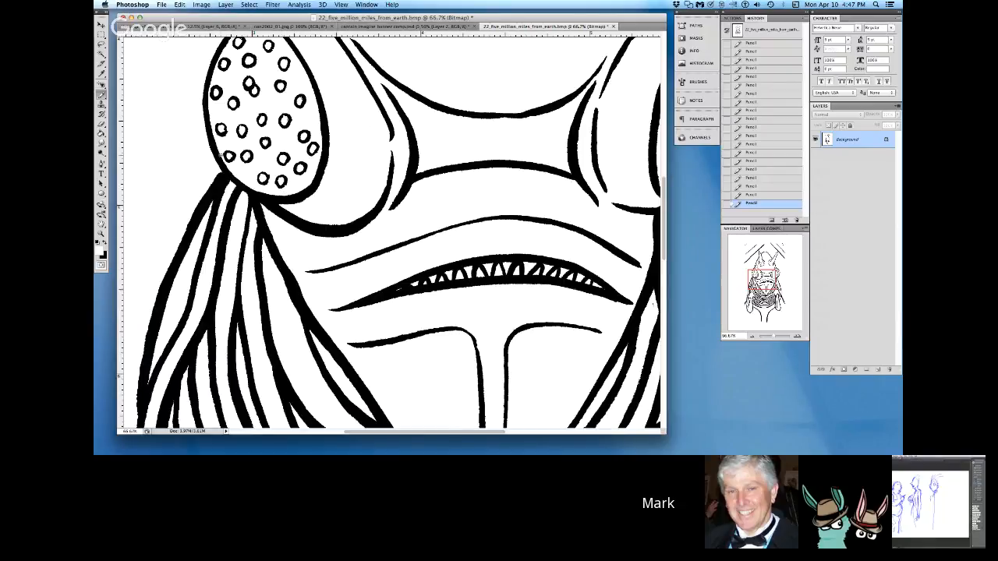
Step: Smooth the edges of the creature's far-right body outline beside the claw with white Pencil strokes
scroll(502, 427, right, 10)
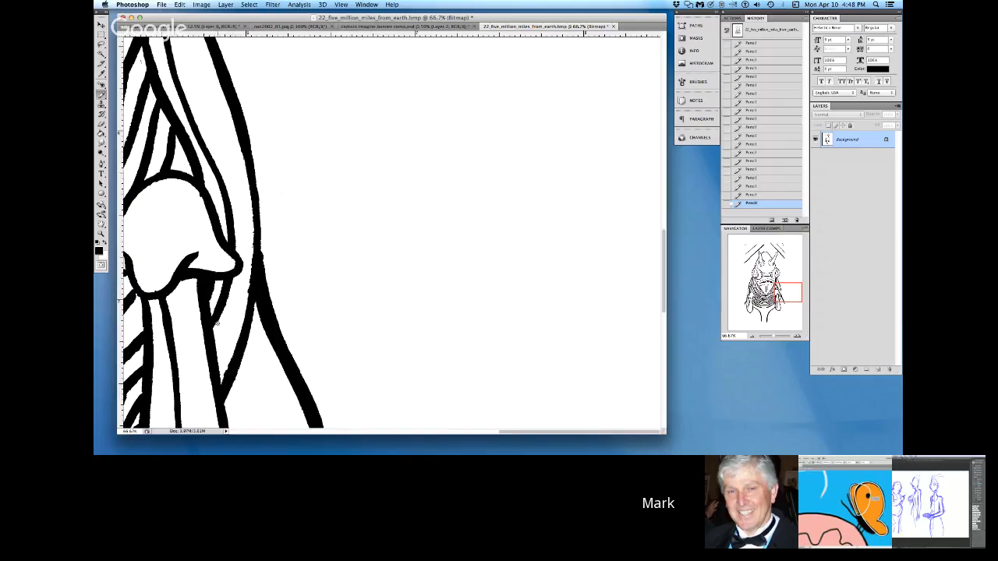
click(106, 244)
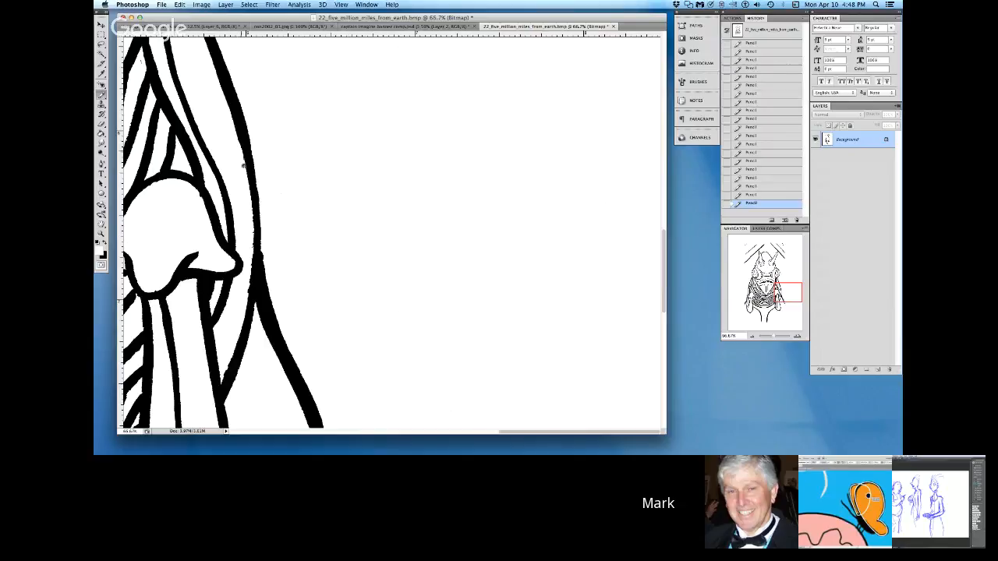
mouse_move(249, 205)
mouse_down()
mouse_move(245, 311)
mouse_move(221, 378)
mouse_up()
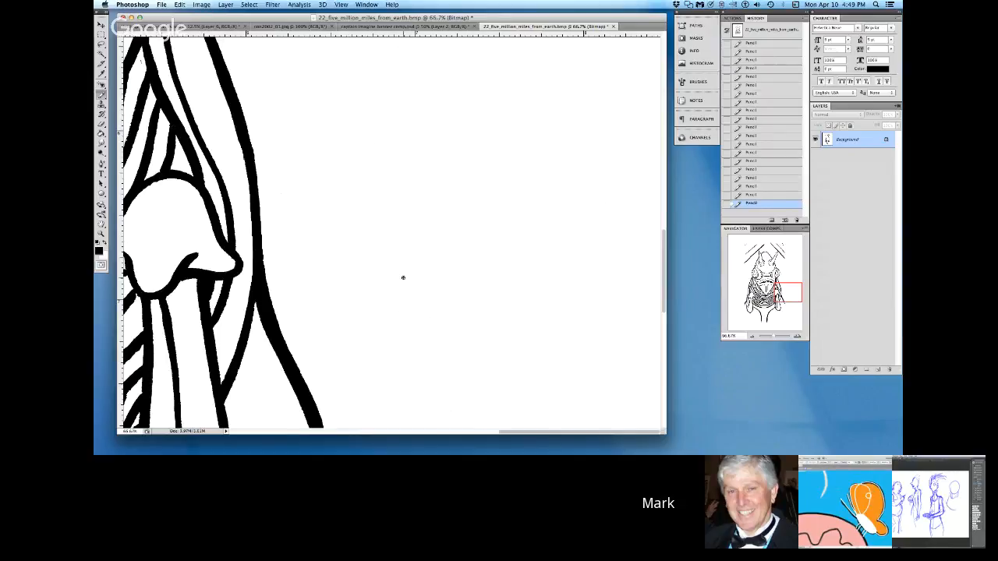
Step: Clean up the lines beside the right claw and chin, and extend the lower end of the right vertical chin line in black
drag(508, 433, 455, 432)
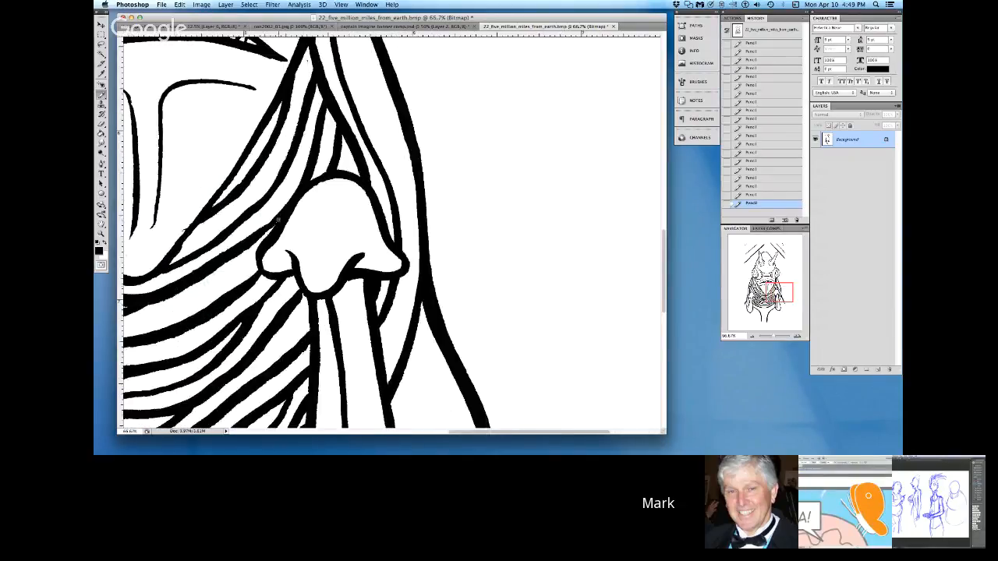
click(109, 243)
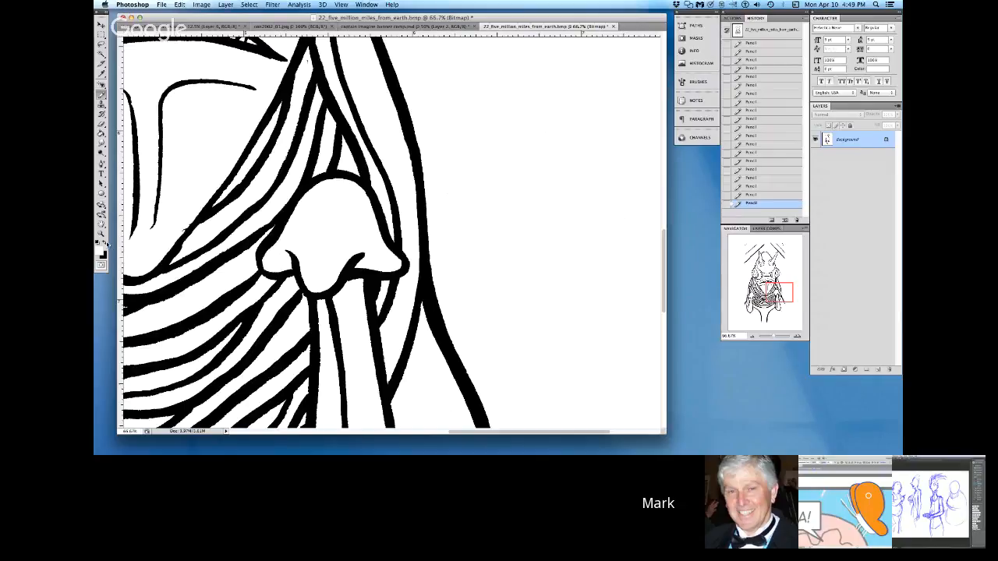
key(x)
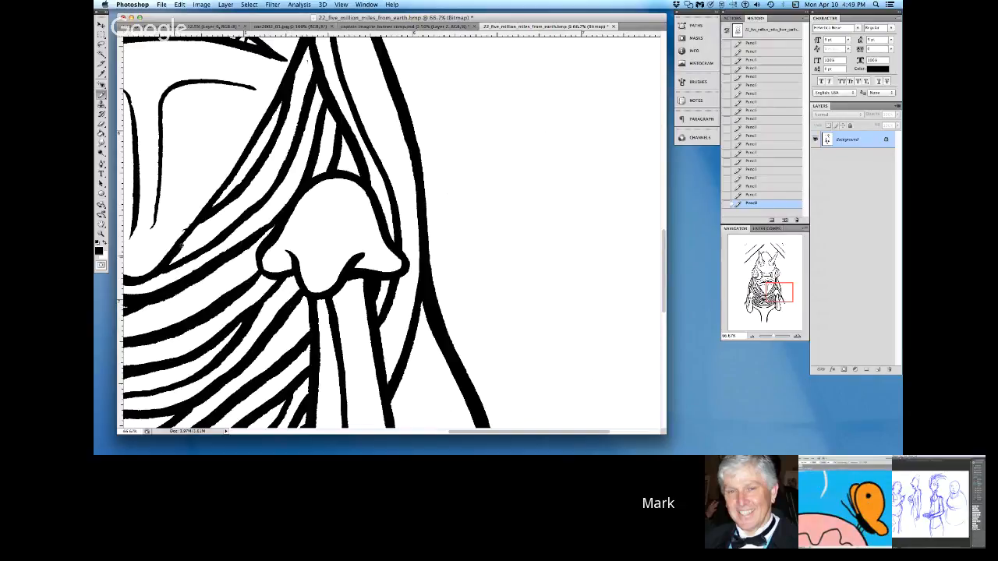
click(113, 241)
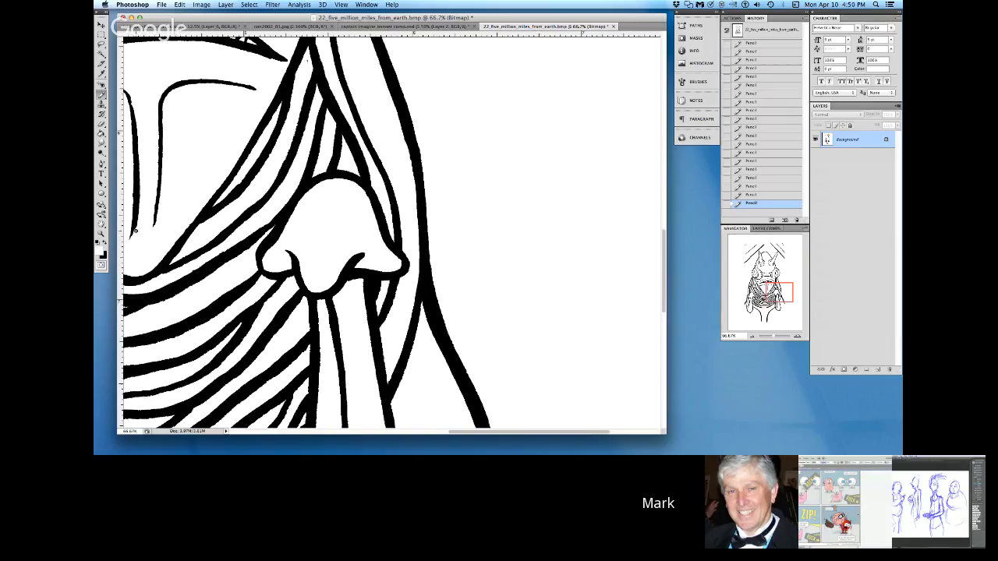
key(x)
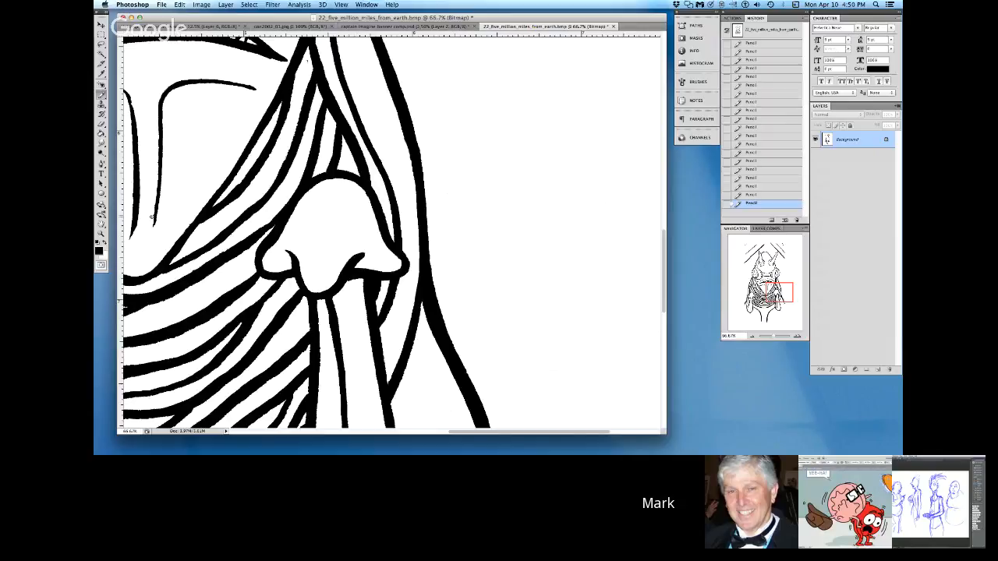
drag(156, 206, 150, 236)
Step: Touch up the junction between the right eye and the tendrils below it with white and black Pencil
scroll(664, 266, up, 1)
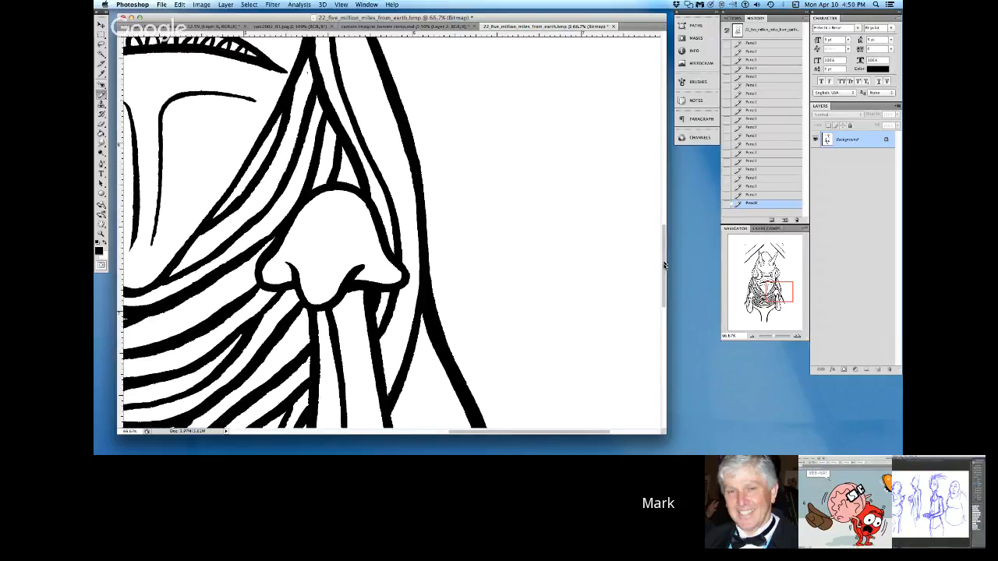
scroll(644, 232, up, 10)
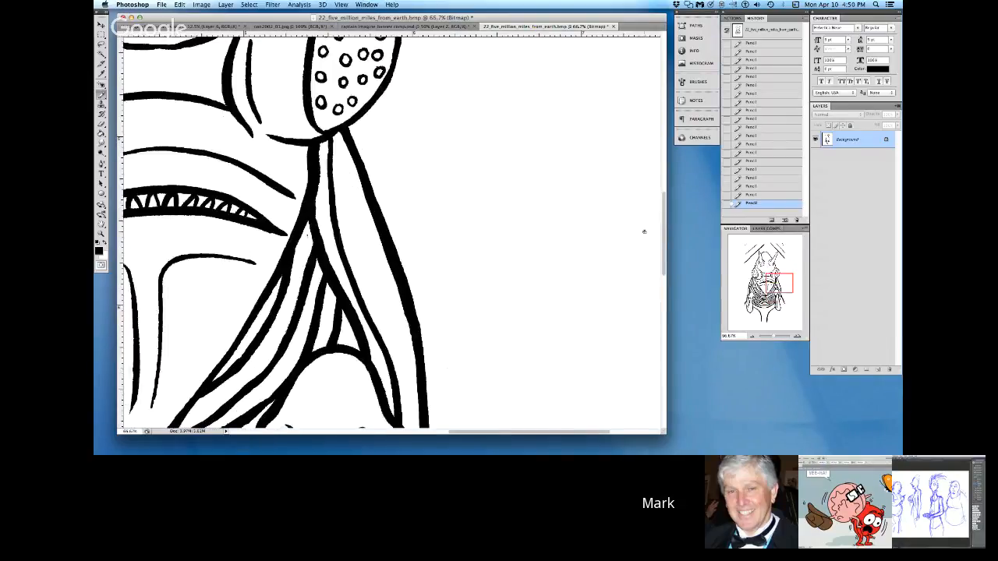
key(x)
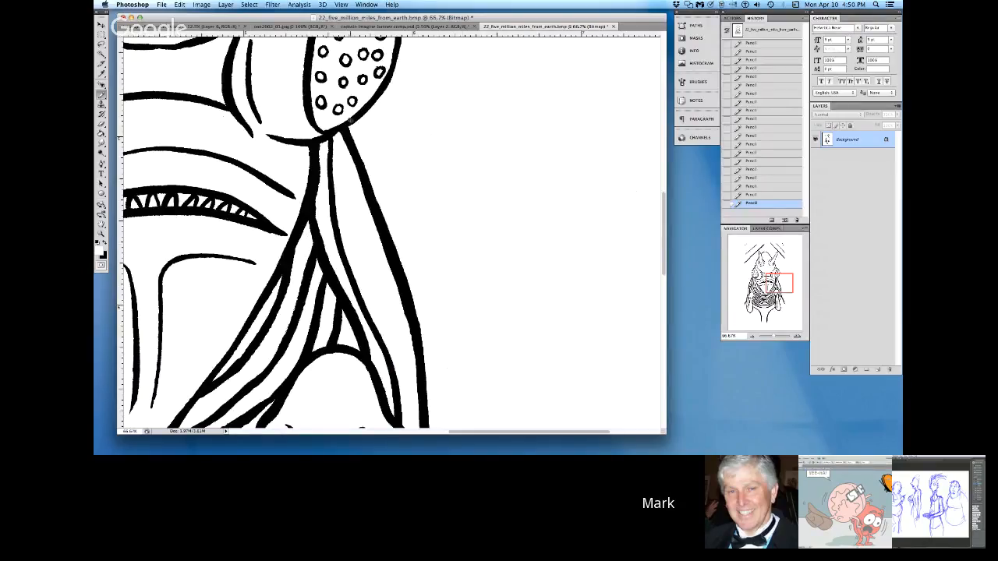
key(x)
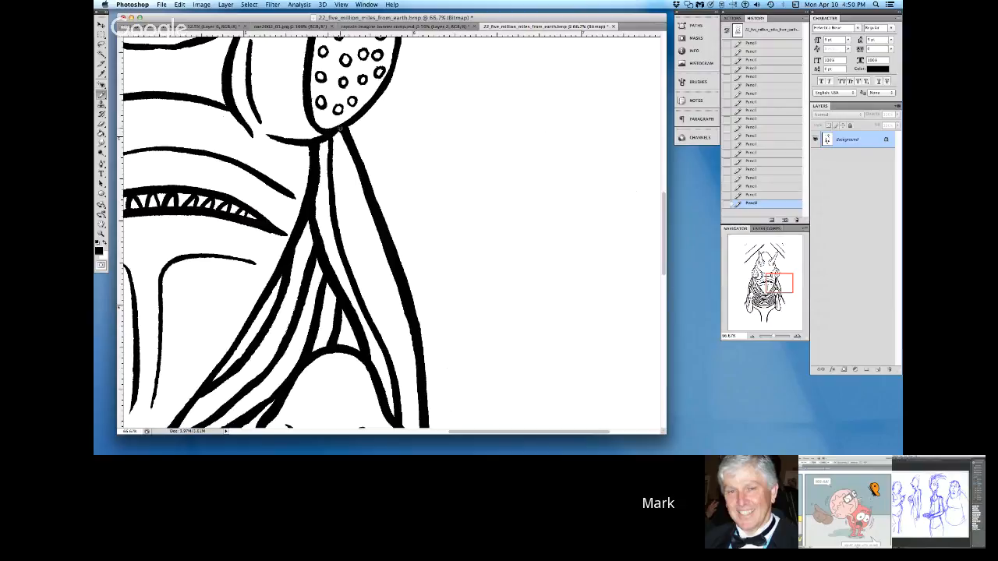
Step: Erase the stray spur on the left side of the pointed chin outline and smooth its edge with white Pencil
click(279, 433)
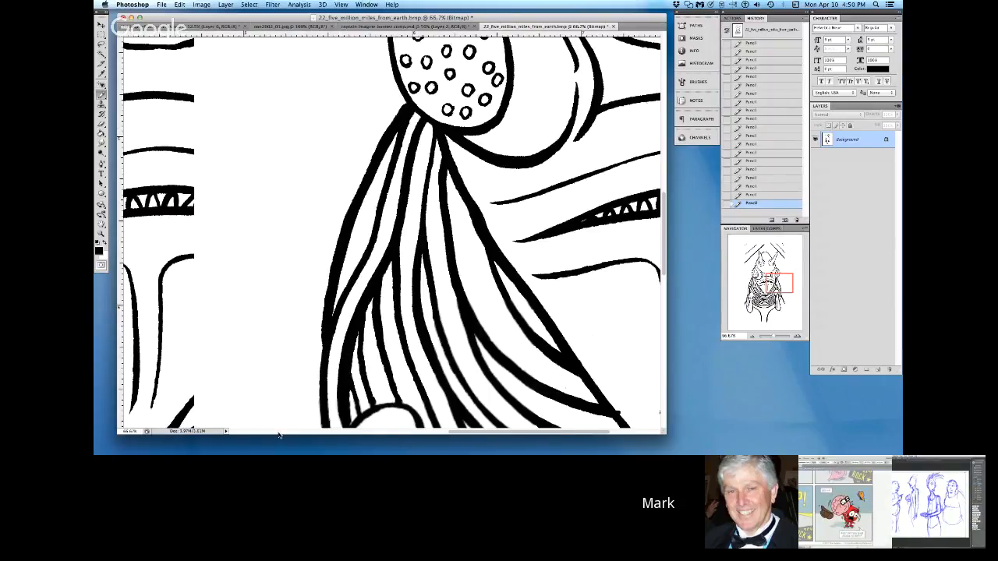
click(279, 433)
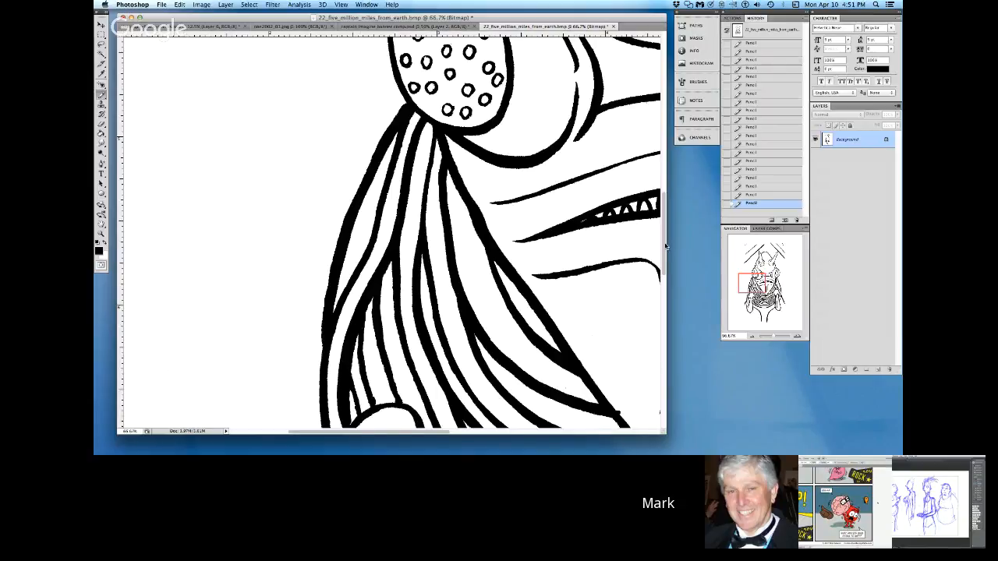
scroll(665, 255, down, 2)
scroll(665, 255, down, 3)
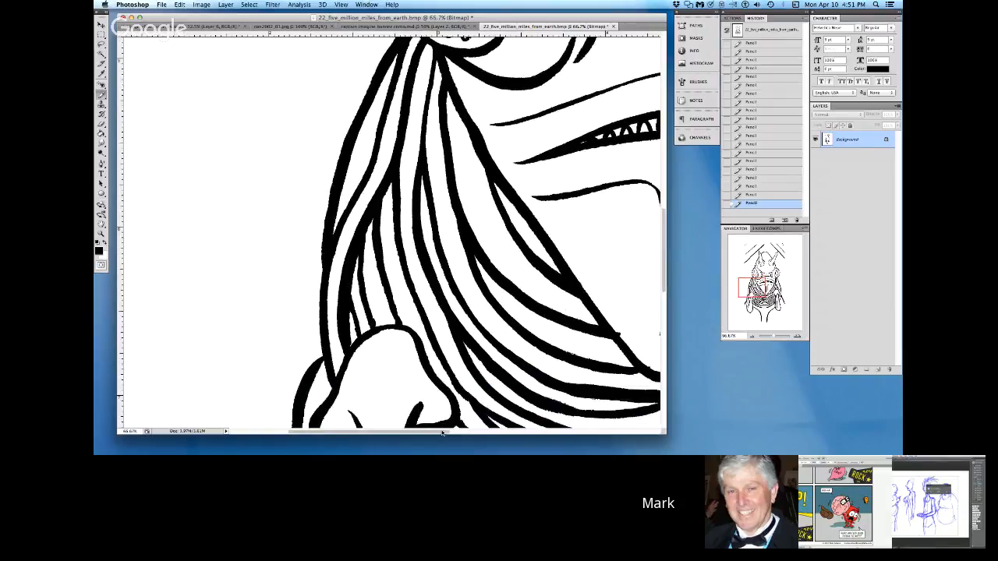
drag(442, 433, 489, 436)
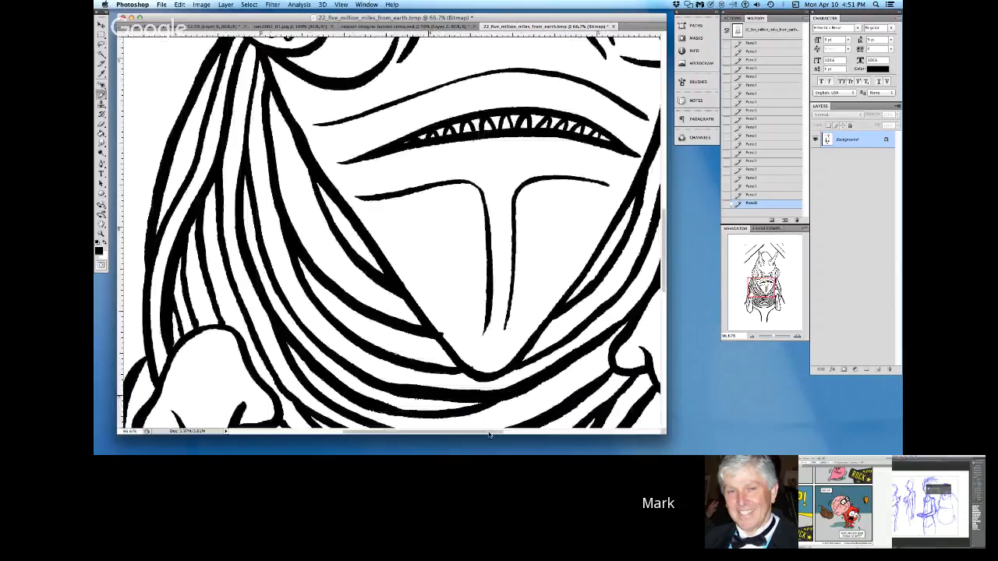
key(x)
mouse_move(443, 334)
mouse_down()
mouse_move(465, 342)
mouse_move(478, 367)
mouse_up()
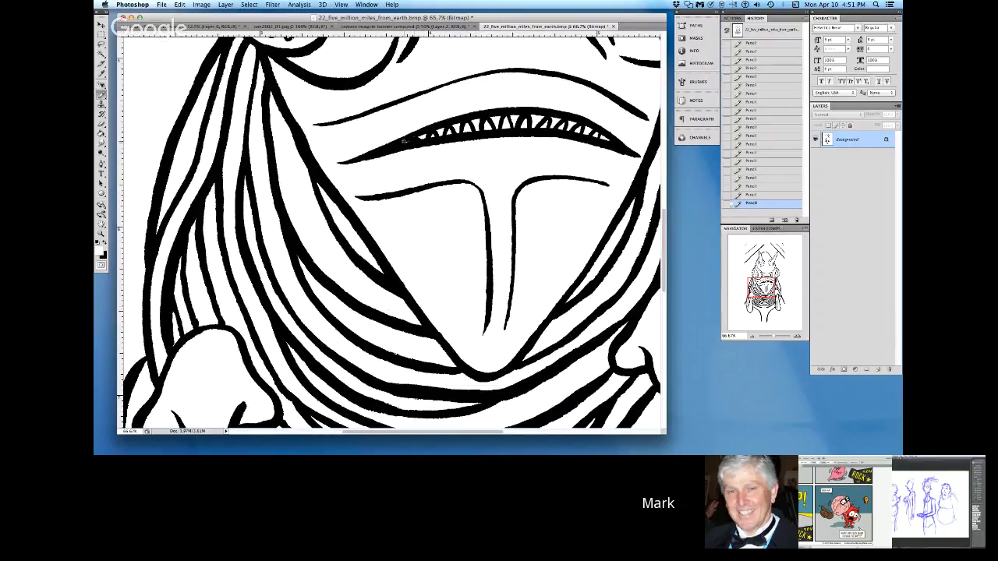
Step: Redefine the small teeth at the left corner of the mouth with white and black Pencil strokes
mouse_move(425, 135)
mouse_down()
mouse_move(402, 144)
mouse_move(426, 138)
mouse_up()
key(x)
mouse_move(428, 136)
mouse_down()
mouse_move(394, 146)
mouse_move(425, 141)
mouse_up()
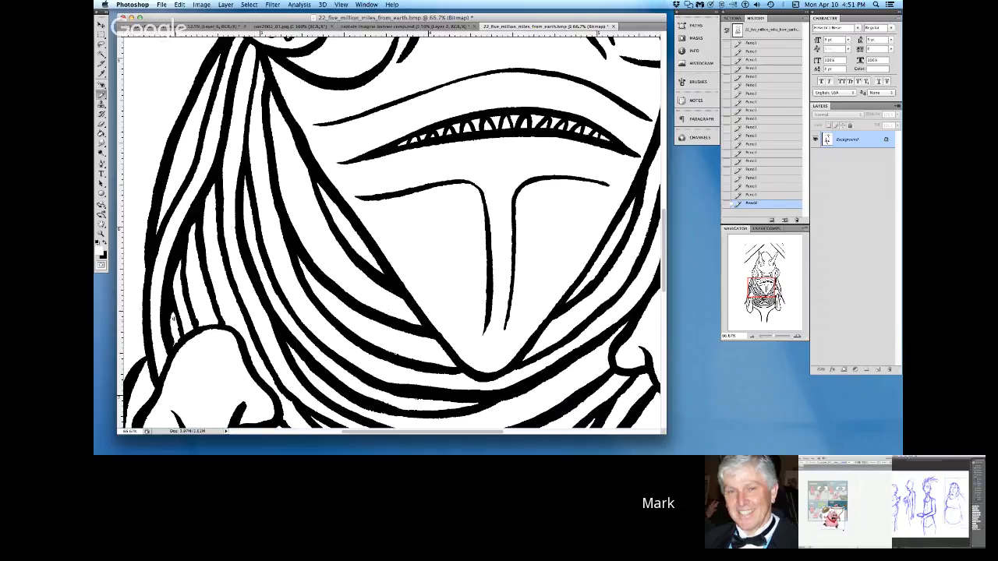
Step: Refine the narrow tendril strands above the left claw and lengthen the outer end of the right chin line
key(x)
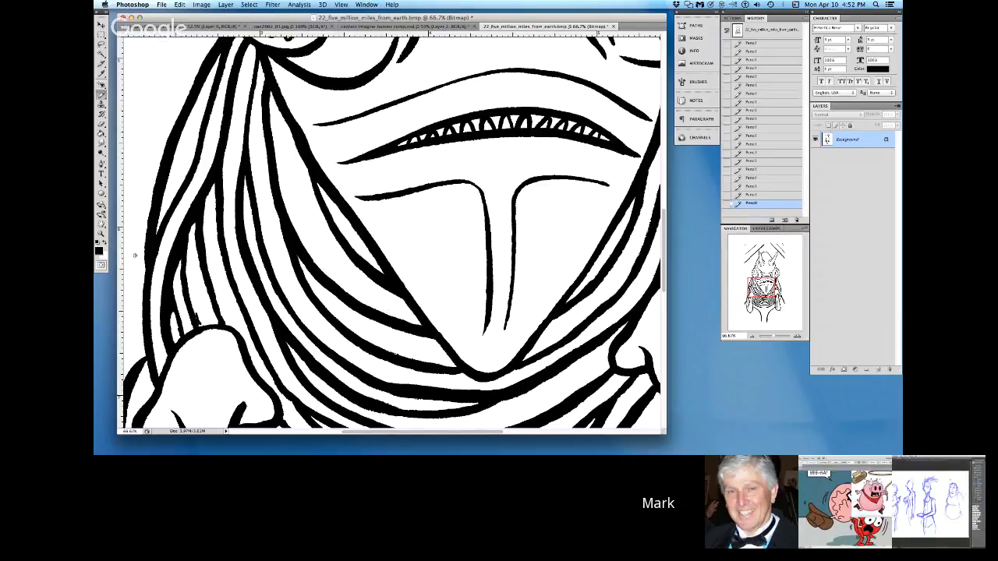
click(109, 247)
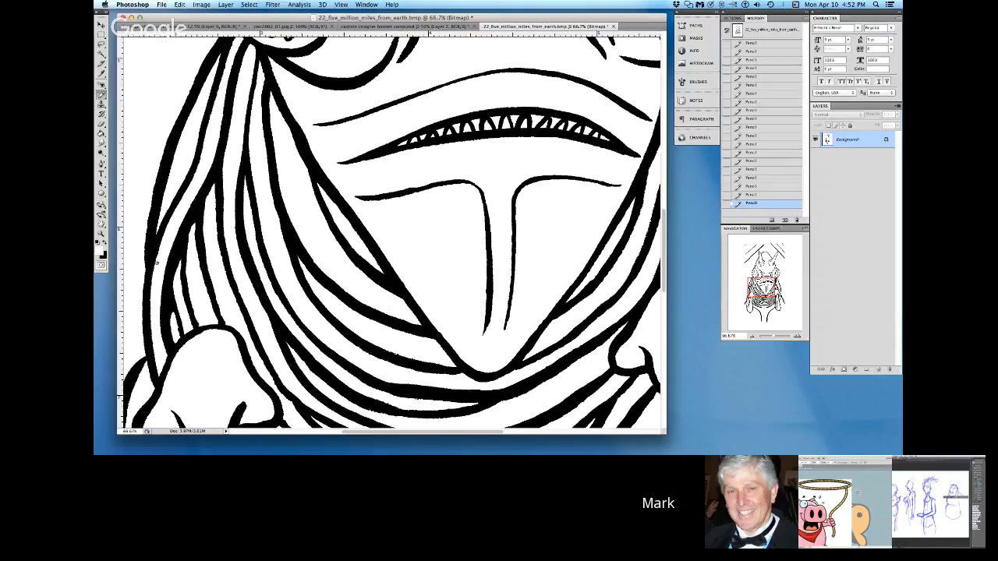
click(108, 246)
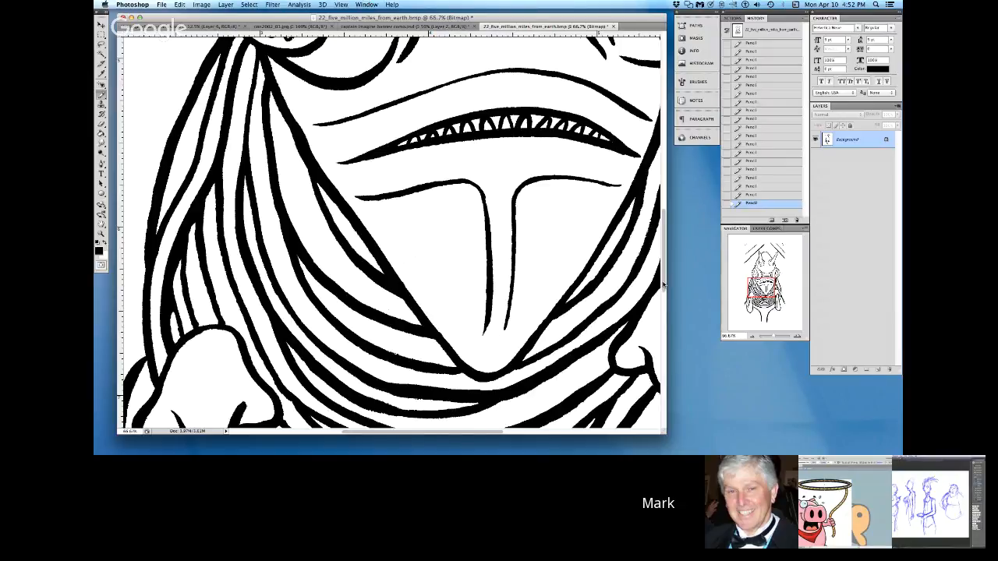
scroll(663, 286, down, 1)
scroll(663, 285, down, 5)
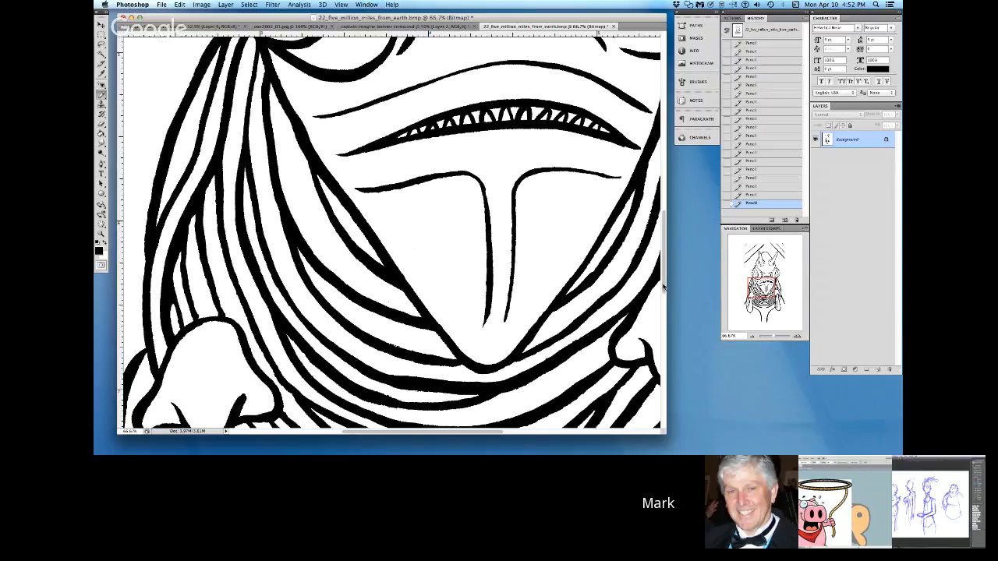
mouse_move(184, 266)
mouse_down()
mouse_move(182, 275)
mouse_move(181, 263)
mouse_up()
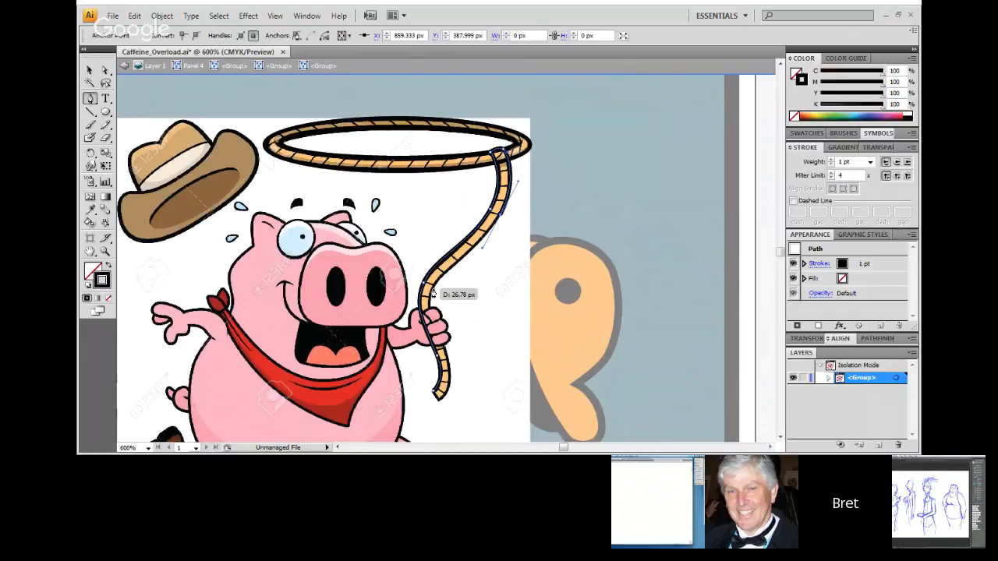
drag(432, 293, 431, 304)
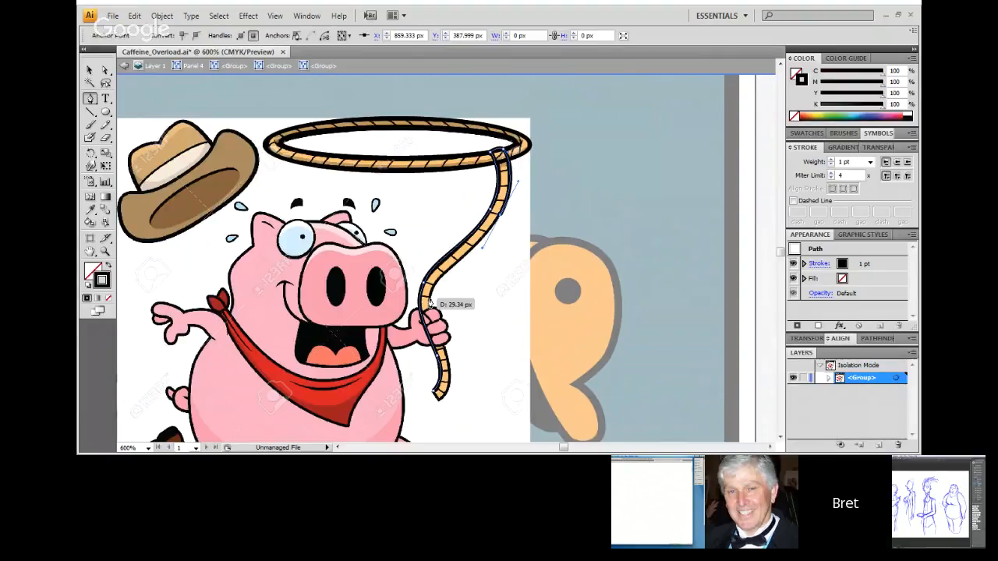
drag(430, 304, 431, 305)
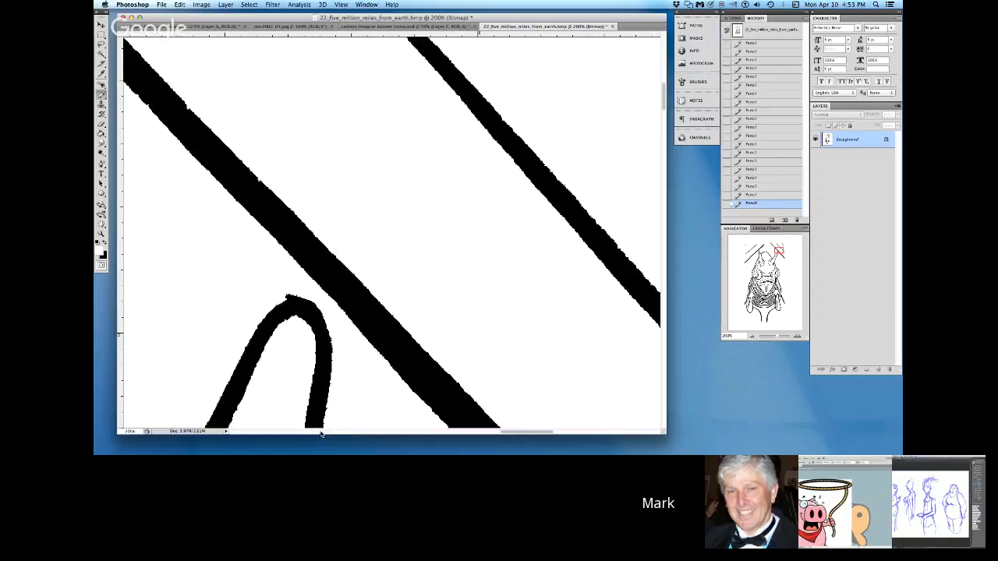
Step: In Photoshop, smooth the rounded tip of the narrow arch below the upper-right diagonal line with black and white Pencil
key(x)
mouse_move(249, 340)
mouse_down()
mouse_move(287, 298)
mouse_move(308, 301)
mouse_move(320, 315)
mouse_move(317, 360)
mouse_up()
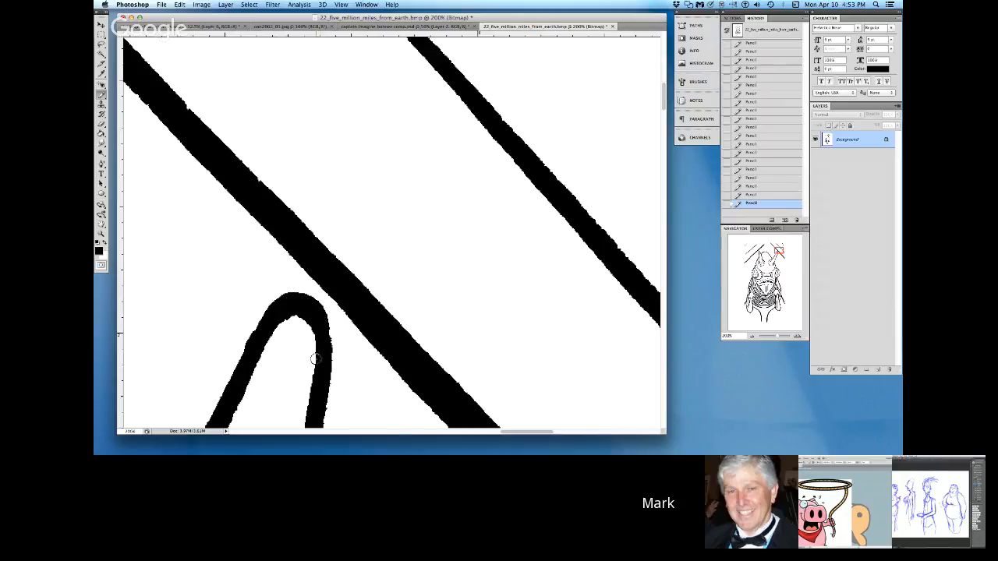
click(109, 245)
mouse_move(281, 328)
mouse_down()
mouse_move(297, 315)
mouse_move(313, 348)
mouse_up()
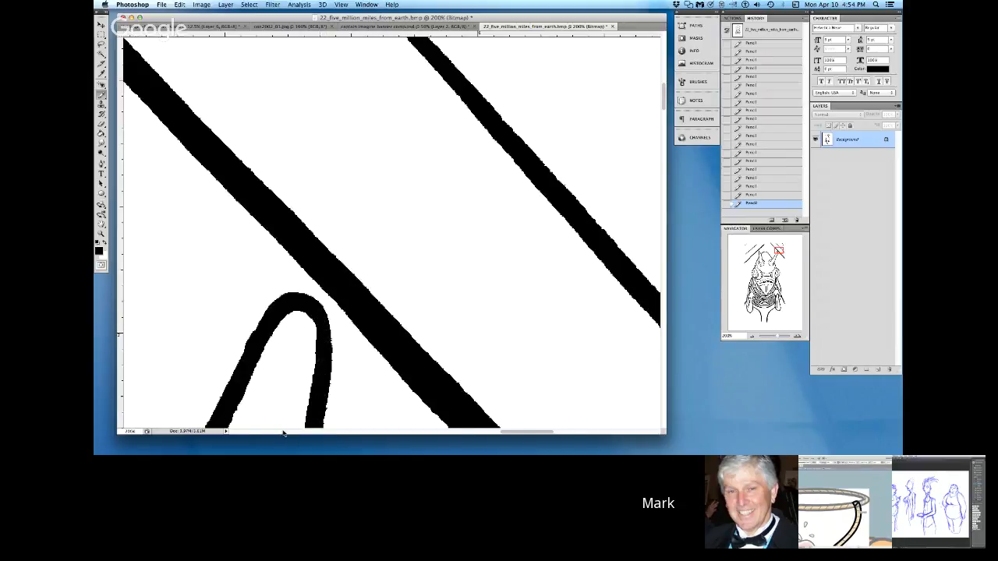
Step: Smooth the ragged edges of the curved outline at the top of the creature's head with black and white Pencil
scroll(277, 438, left, 5)
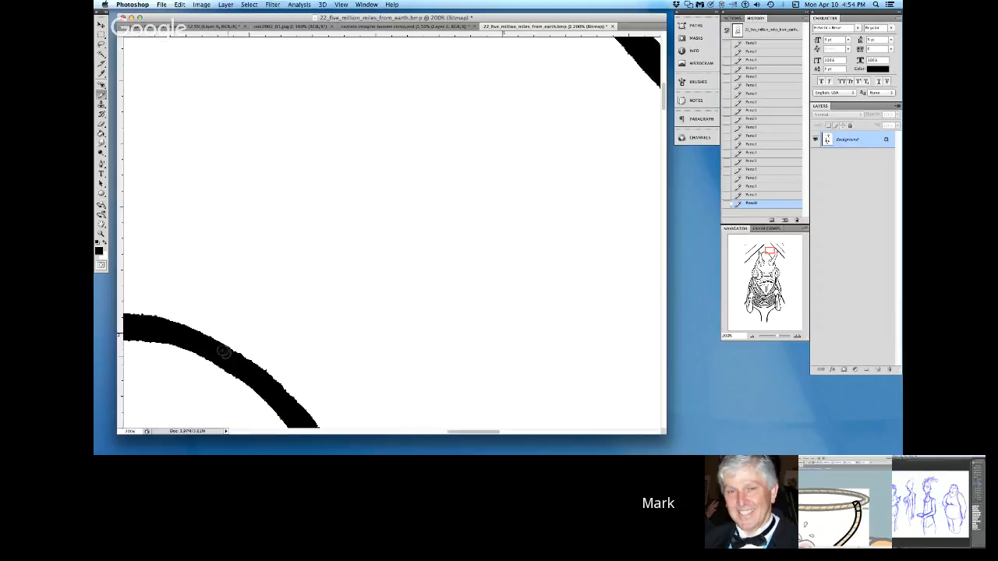
mouse_move(163, 326)
mouse_down()
mouse_move(150, 318)
mouse_move(223, 346)
mouse_move(280, 395)
mouse_up()
mouse_move(237, 357)
mouse_down()
mouse_move(267, 372)
mouse_move(307, 425)
mouse_up()
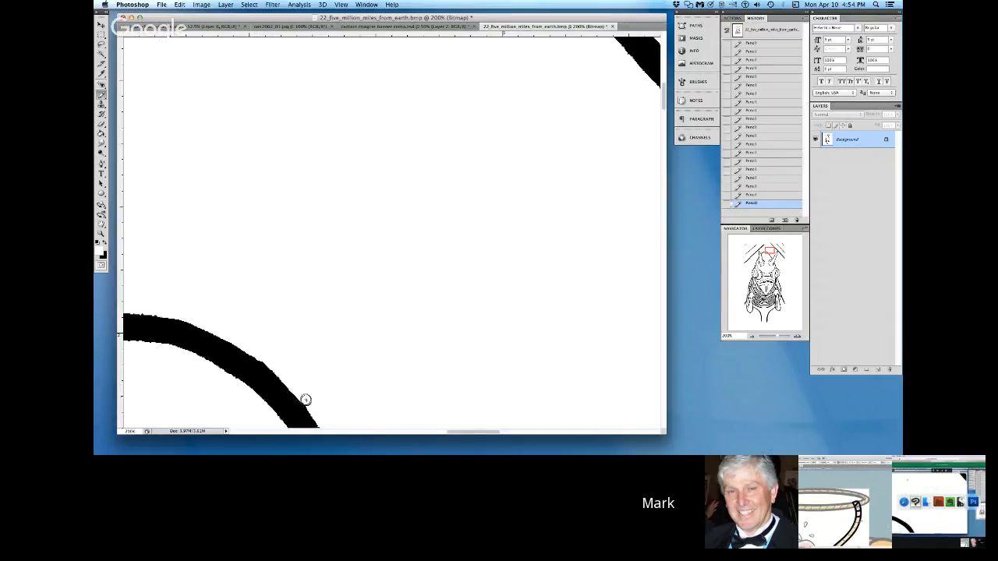
Step: Even out the edge of the thin diagonal line at the drawing's upper left with black Pencil
scroll(270, 435, left, 5)
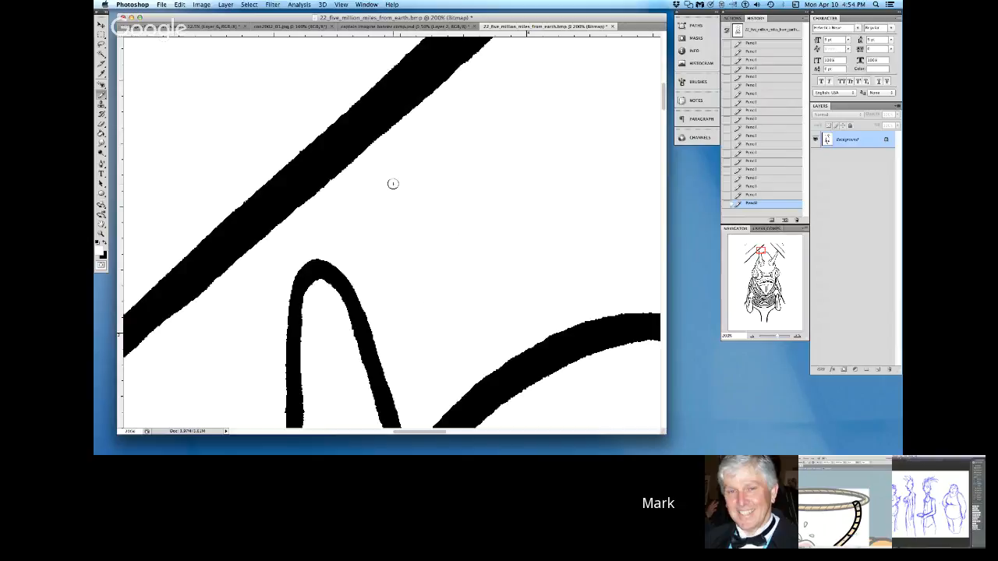
scroll(260, 431, left, 5)
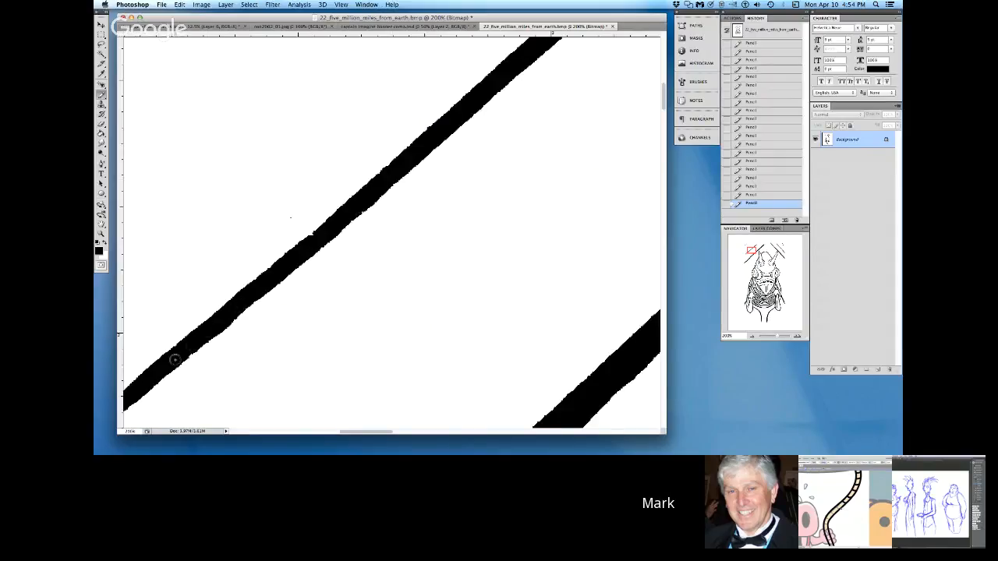
drag(305, 241, 491, 79)
Step: Lengthen the tapered lower end of the upper-left diagonal line with black Pencil and erase the stray speck beside it in white
click(261, 432)
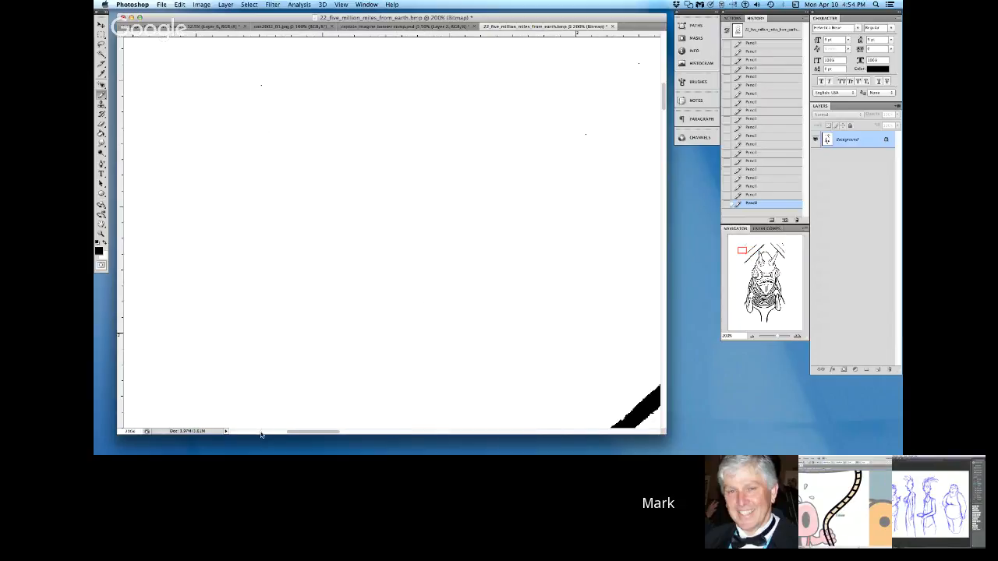
click(261, 433)
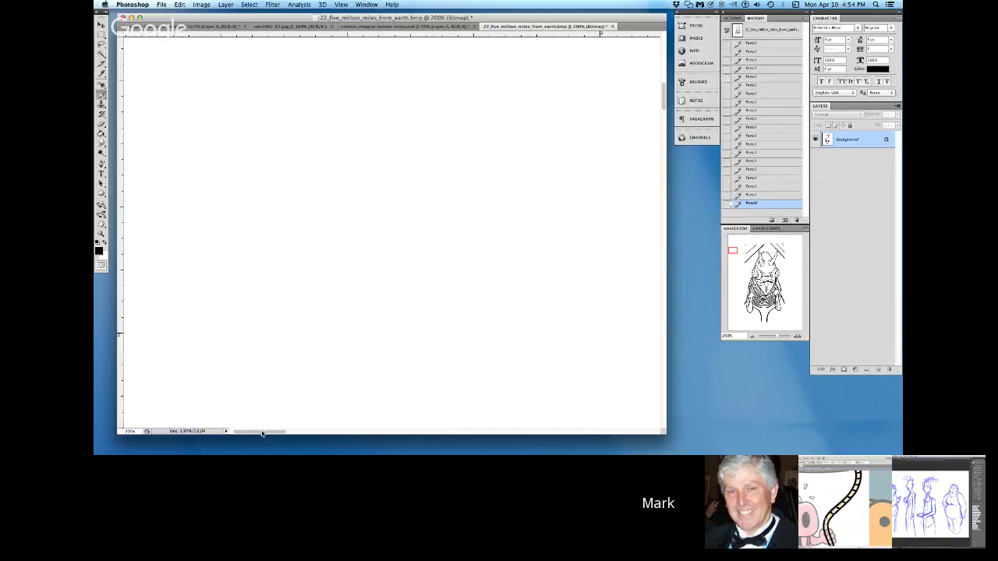
click(663, 409)
scroll(653, 434, right, 3)
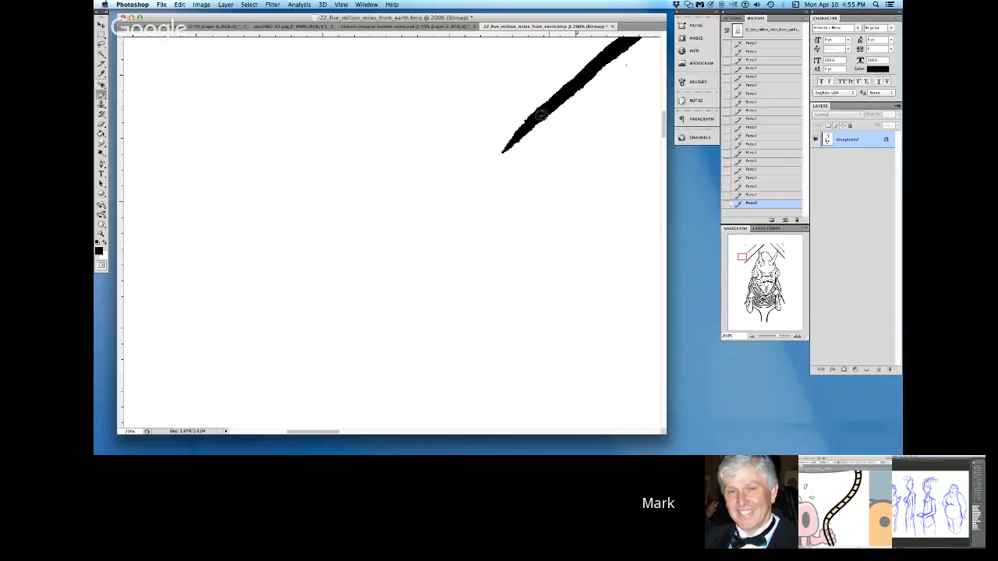
drag(544, 111, 453, 193)
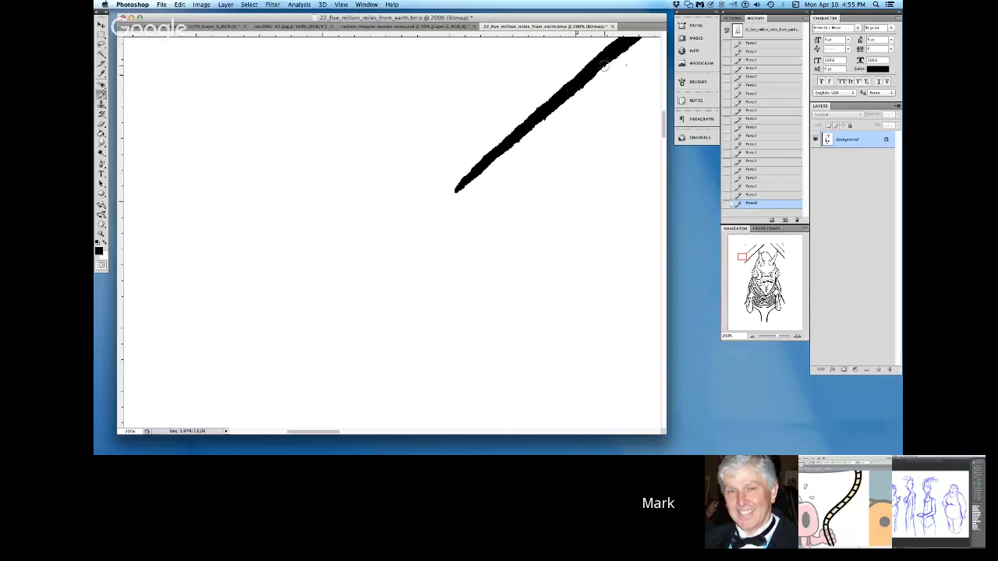
click(110, 244)
drag(627, 62, 621, 67)
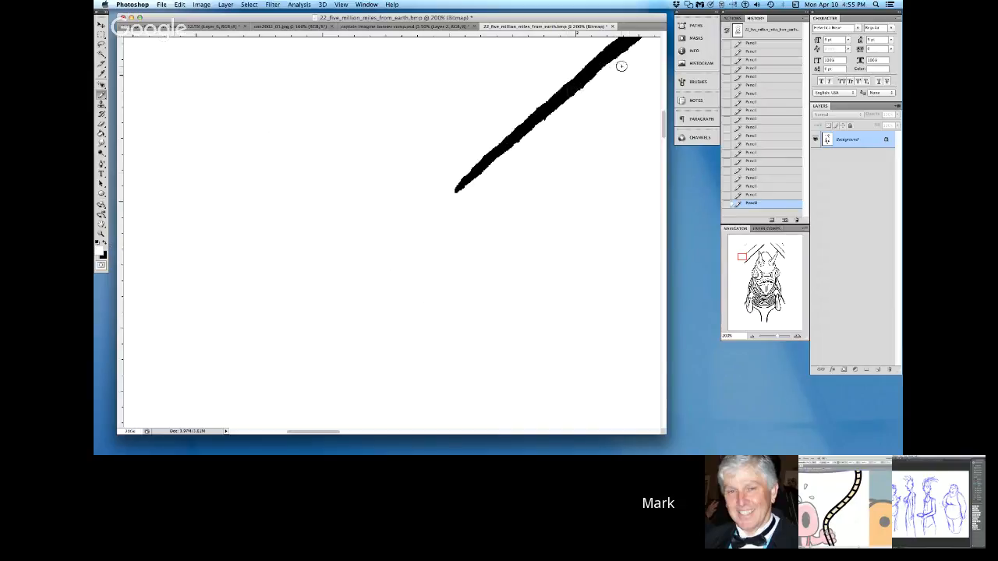
Step: Smooth the lower edge of the thick upper-left diagonal and clean up the branch junction on the head's outline with white and black Pencil
click(614, 433)
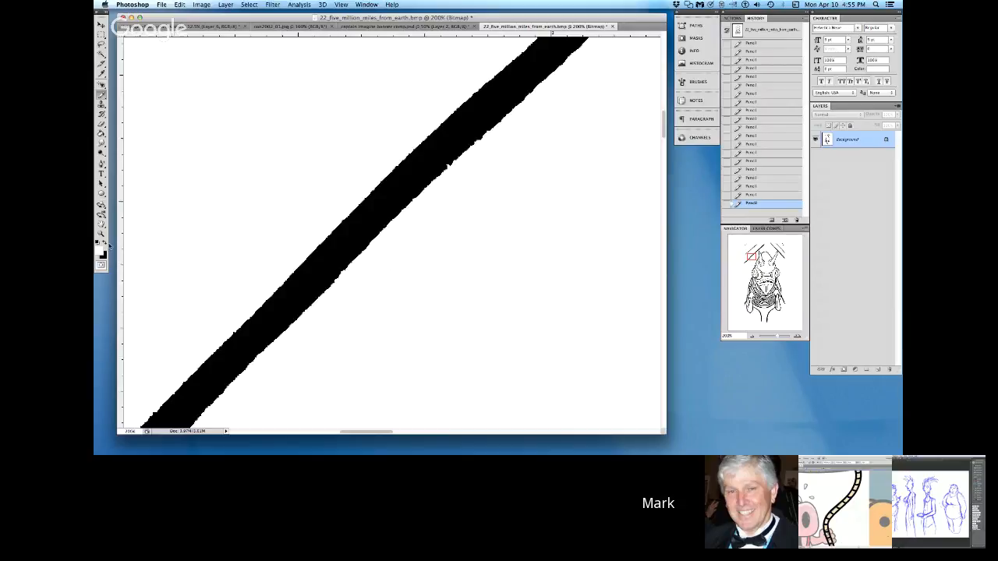
drag(540, 81, 515, 102)
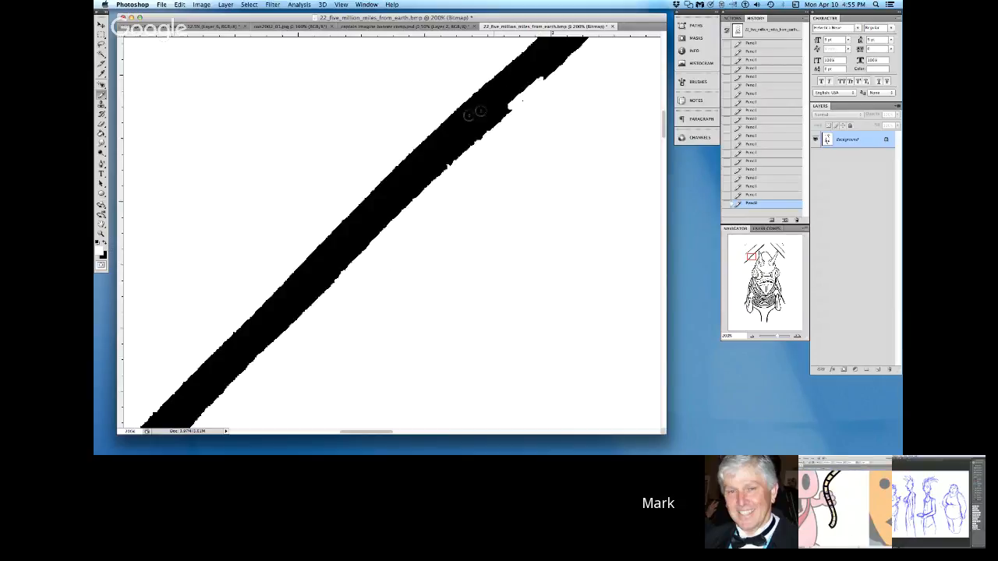
click(107, 244)
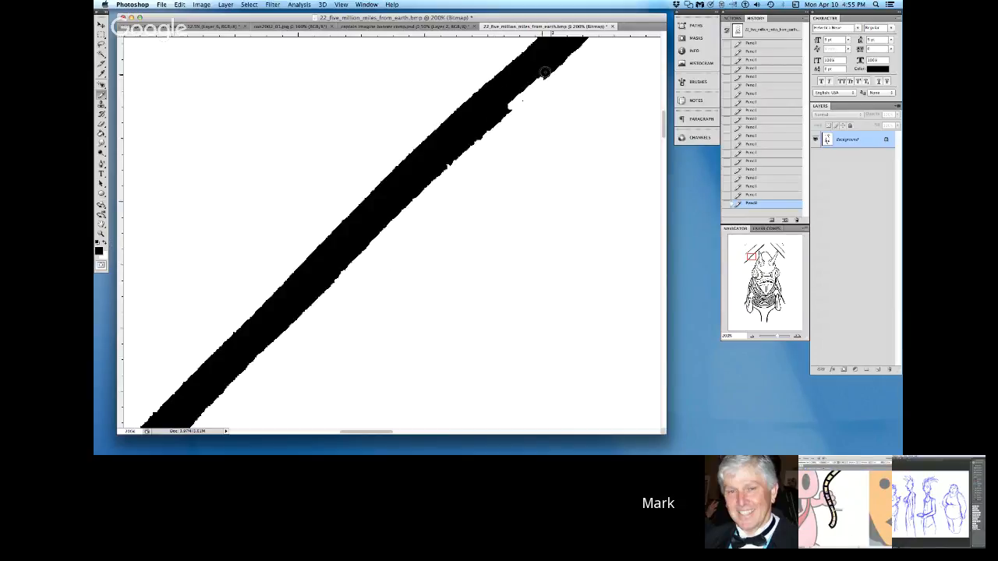
drag(541, 76, 242, 367)
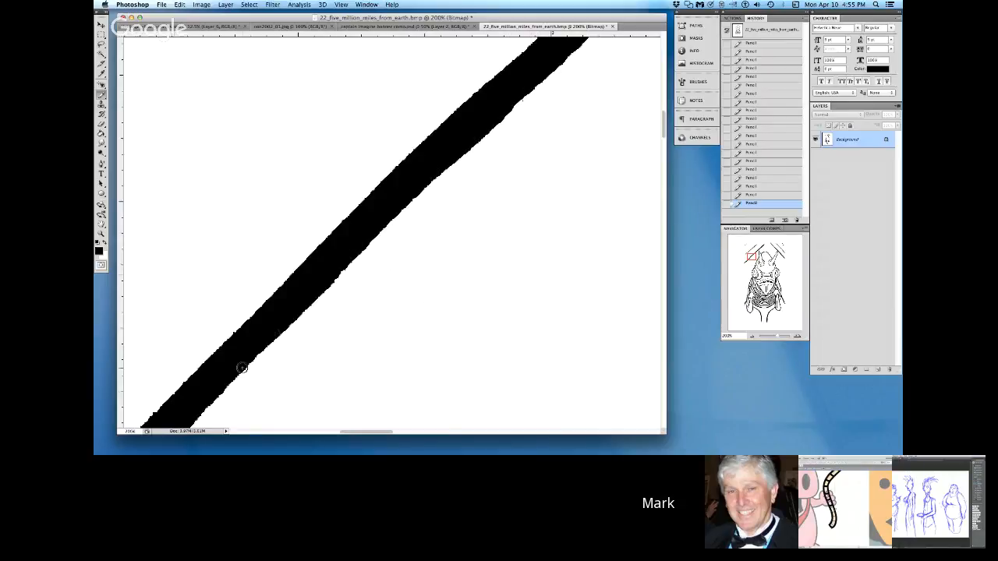
click(622, 433)
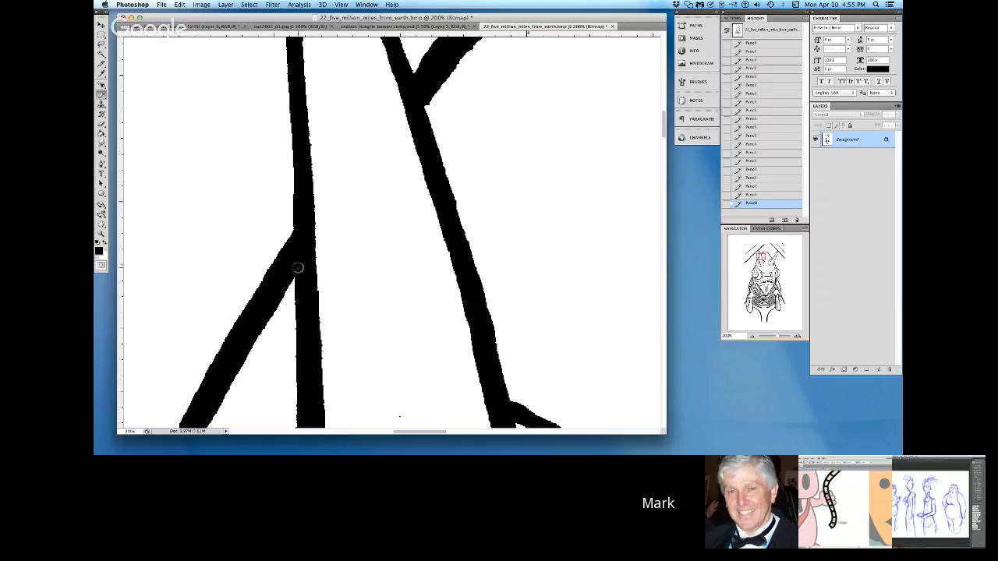
click(106, 242)
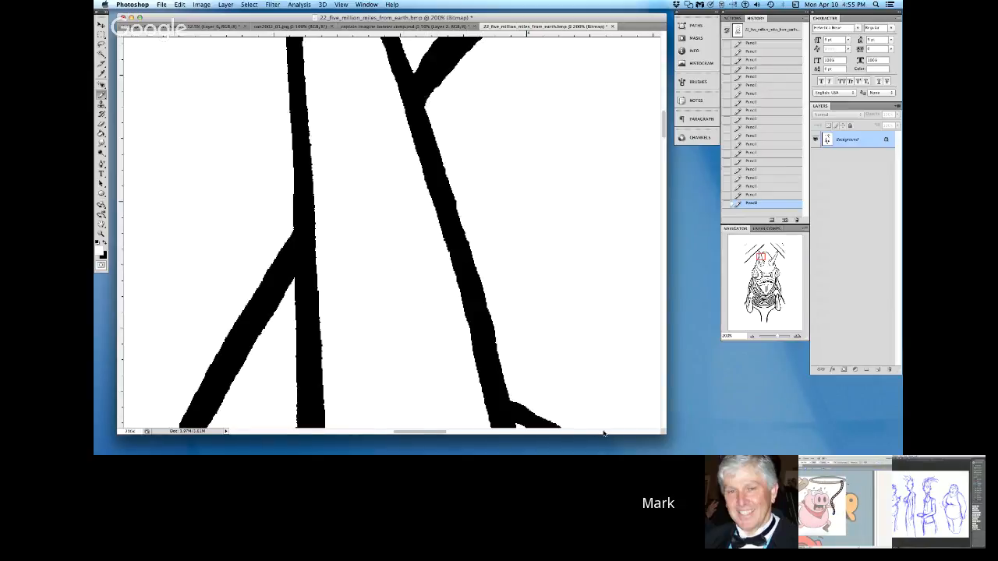
Step: Smooth the diagonal line running into the V-shaped junction and the small arch below it with black and white Pencil
scroll(604, 433, right, 5)
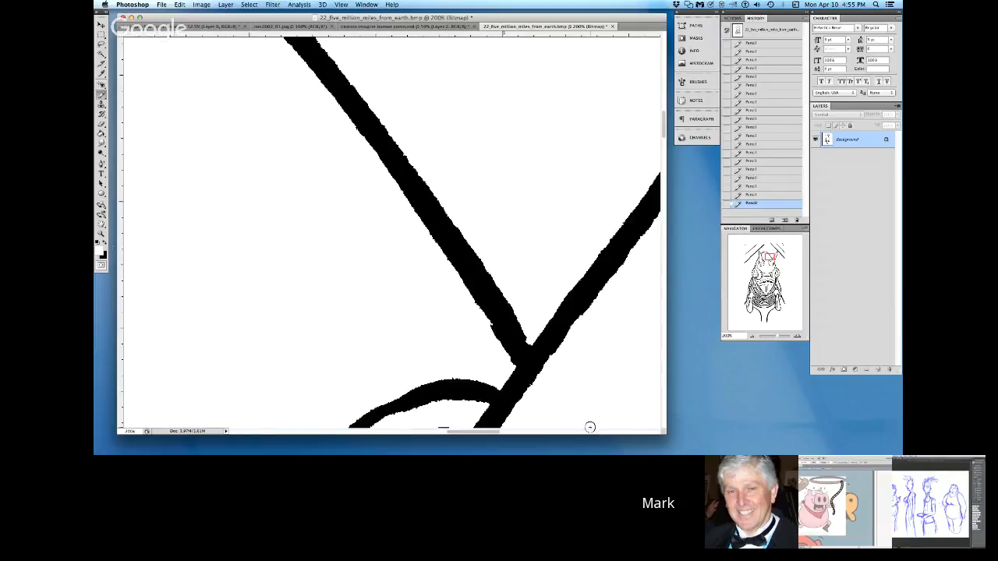
key(x)
drag(377, 146, 521, 373)
mouse_move(348, 87)
mouse_down()
mouse_move(496, 291)
mouse_move(516, 348)
mouse_up()
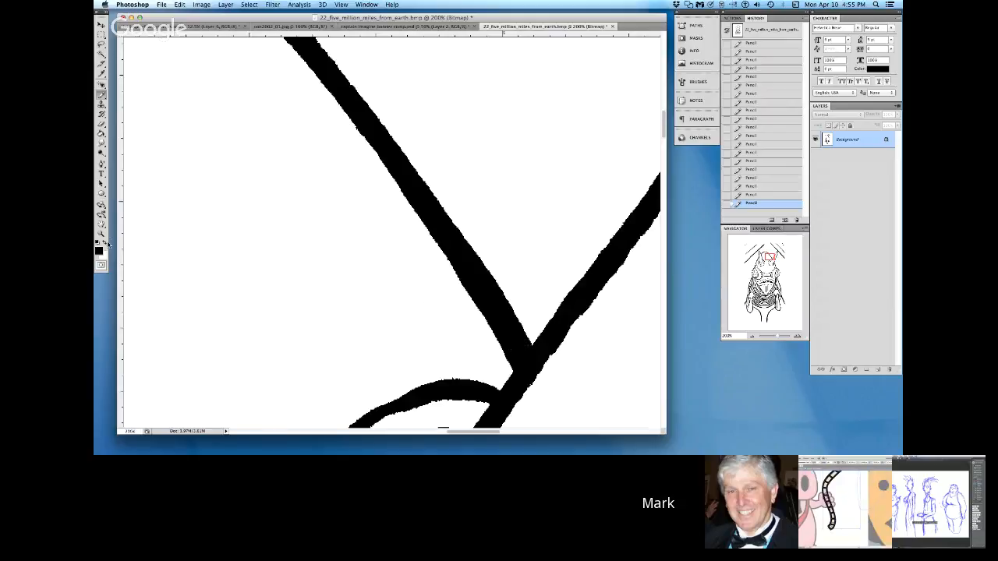
key(x)
drag(451, 272, 503, 357)
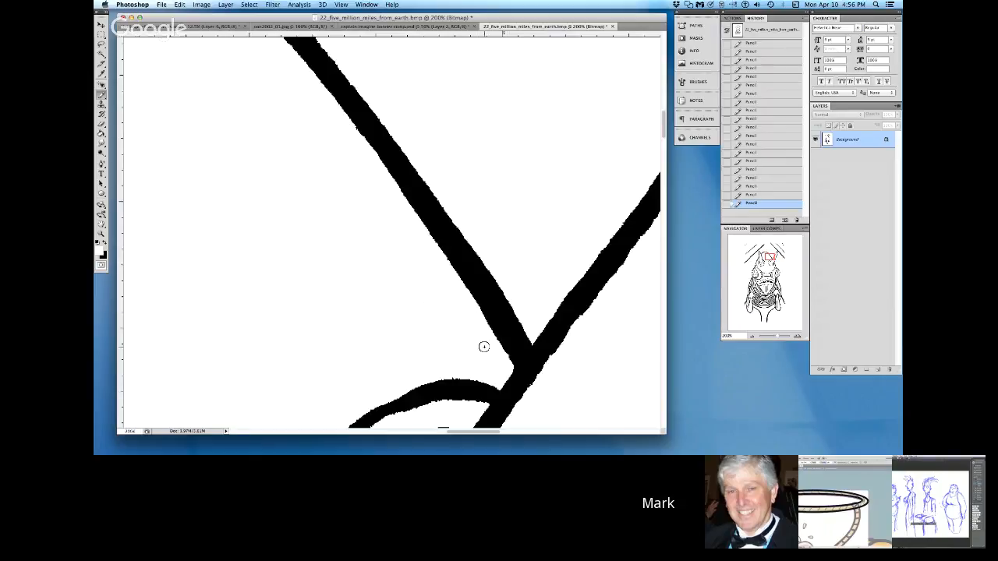
key(x)
drag(391, 403, 442, 388)
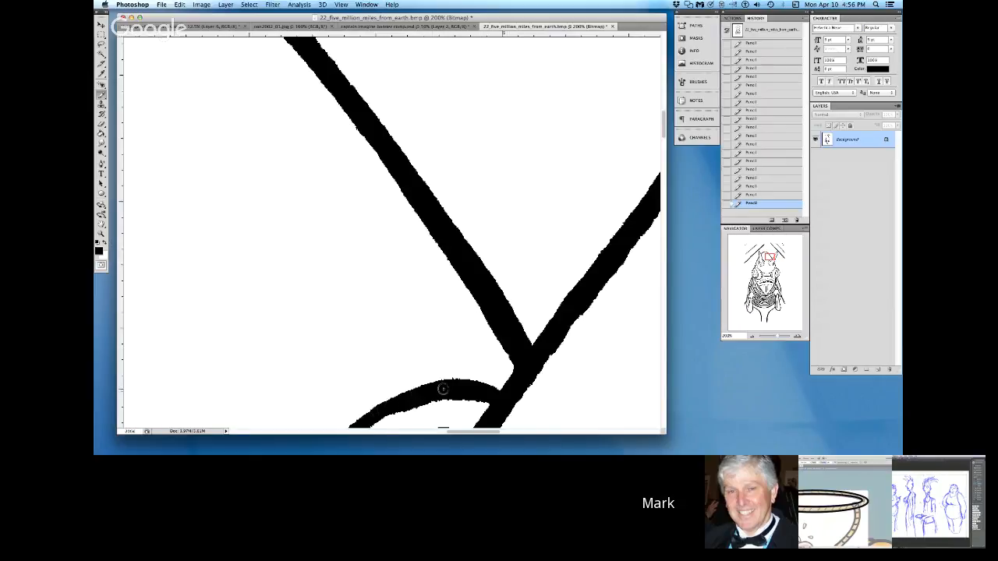
Step: Fill the nicks along the upper edge of the thick right-hand diagonal and round off its lower tip with black Pencil
click(621, 432)
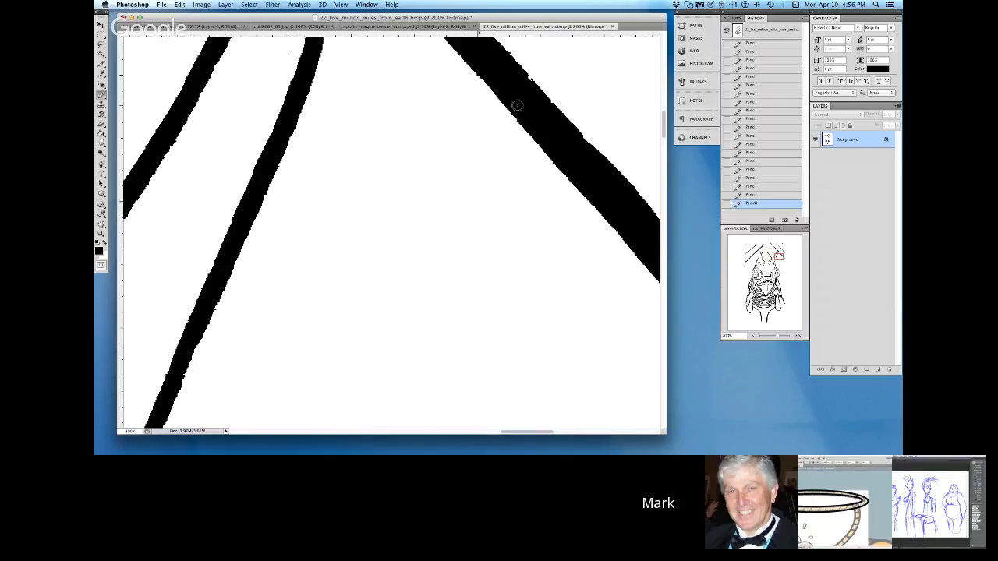
drag(522, 76, 541, 96)
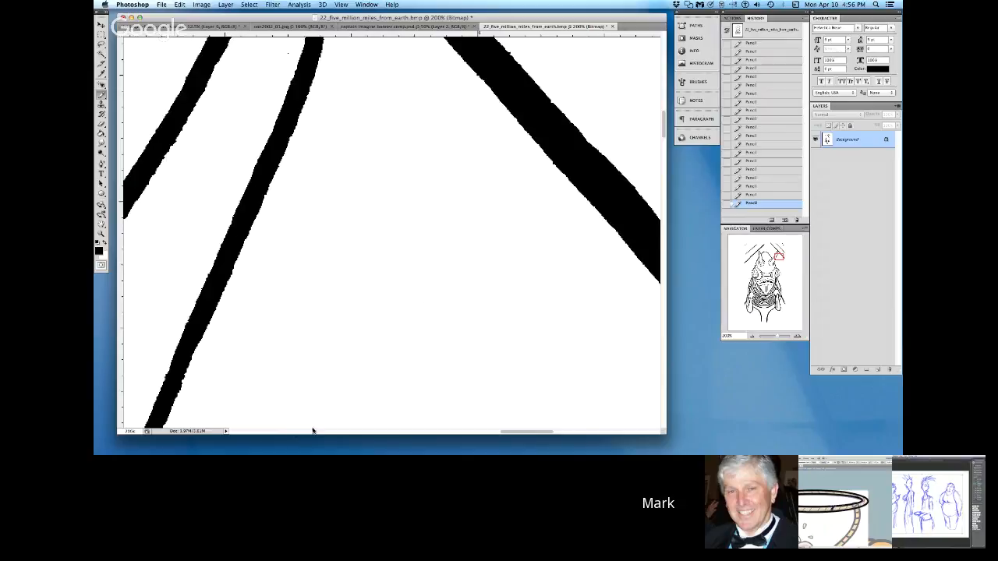
click(624, 435)
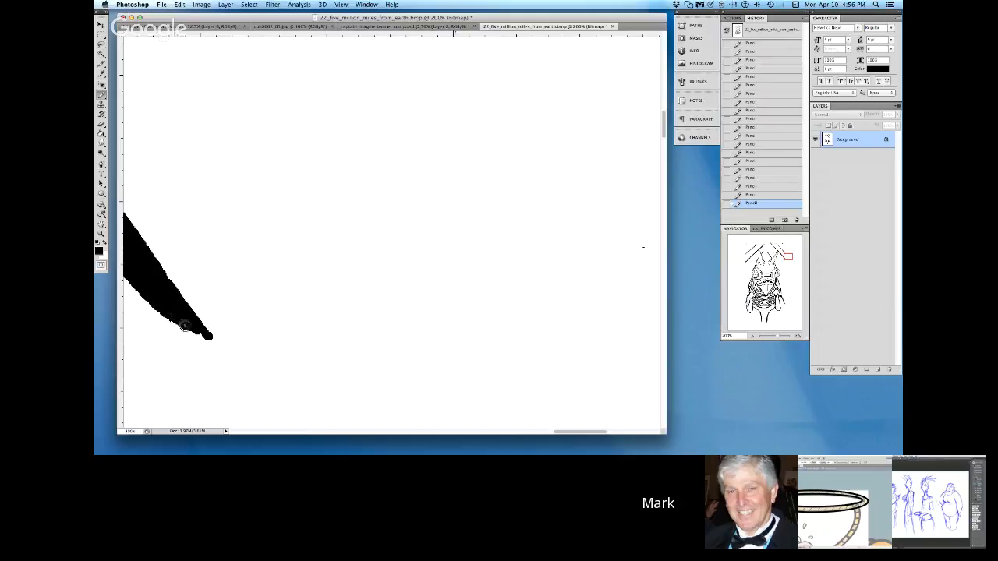
drag(194, 331, 205, 337)
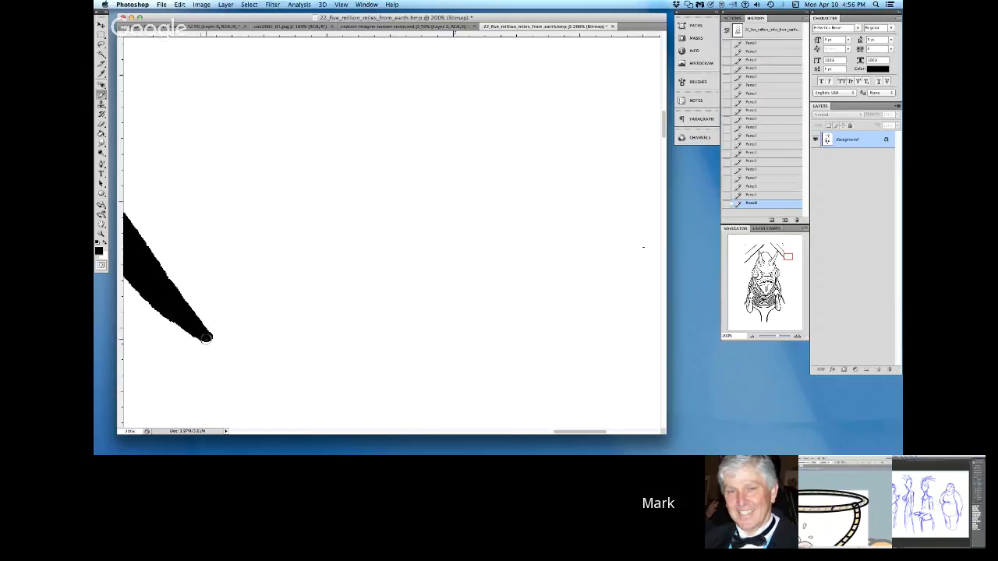
click(630, 433)
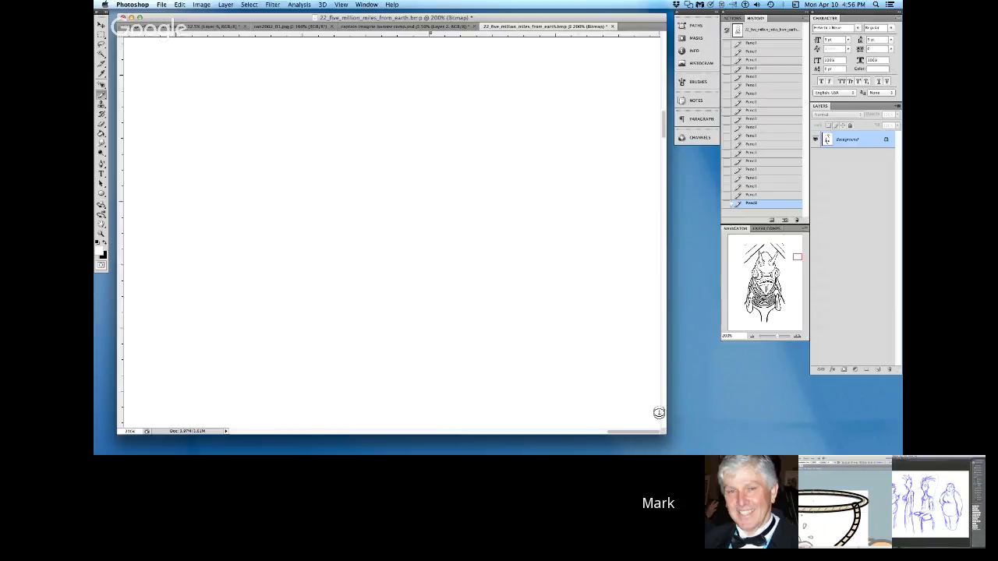
scroll(664, 422, down, 2)
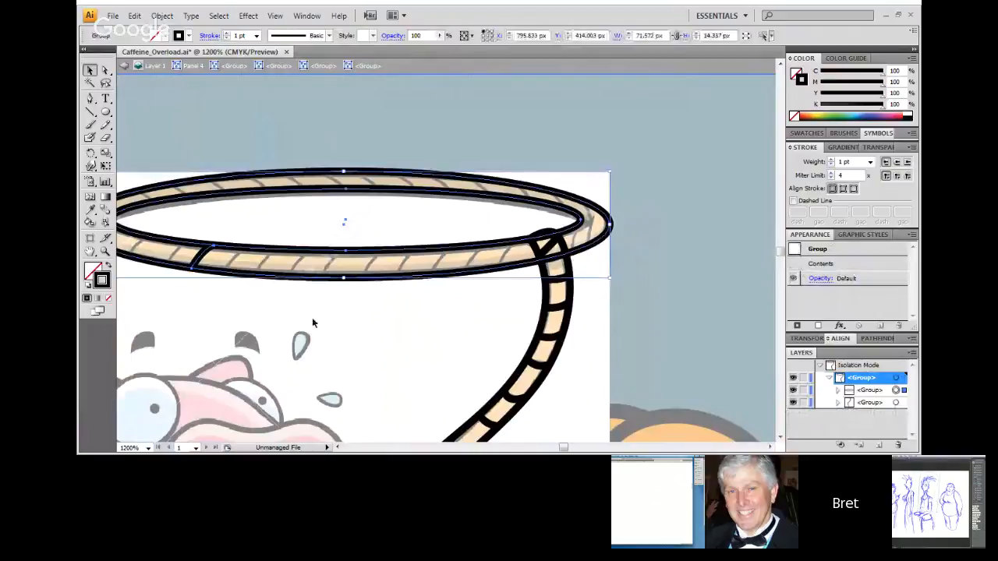
Step: Switch to Illustrator and enter the rope loop group at its short strand mark for editing
double_click(201, 259)
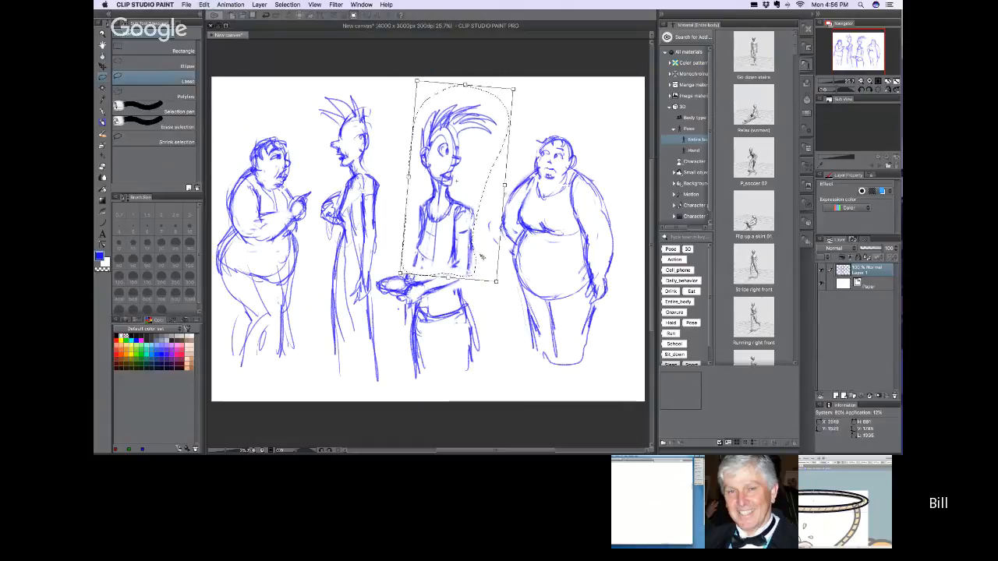
Step: Switch to Clip Studio Paint and slightly scale down the lassoed head and torso of the third sketched figure
drag(496, 281, 493, 275)
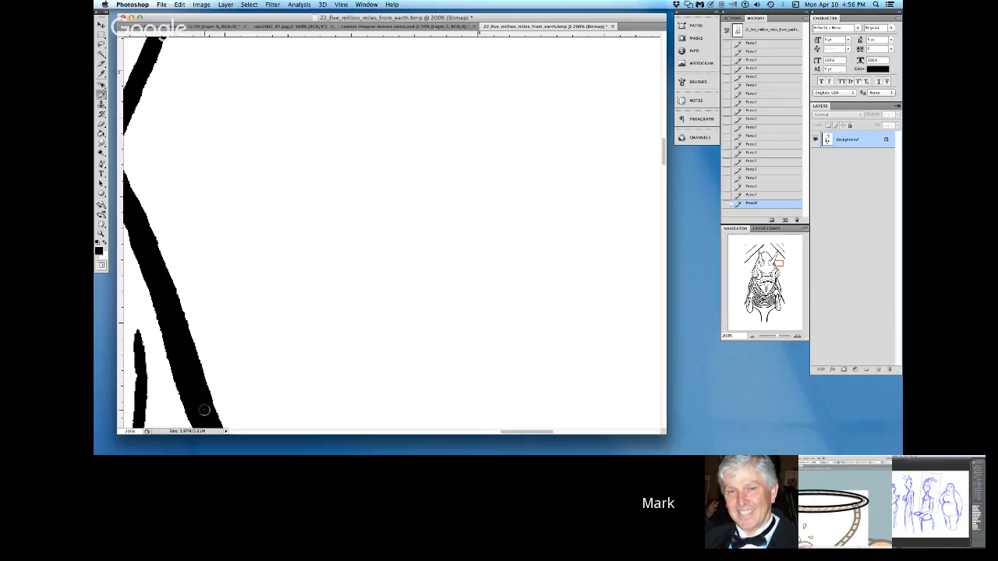
Step: Switch to Photoshop and touch up the upper end of the long outer curve beneath the right horn with black Pencil
click(275, 433)
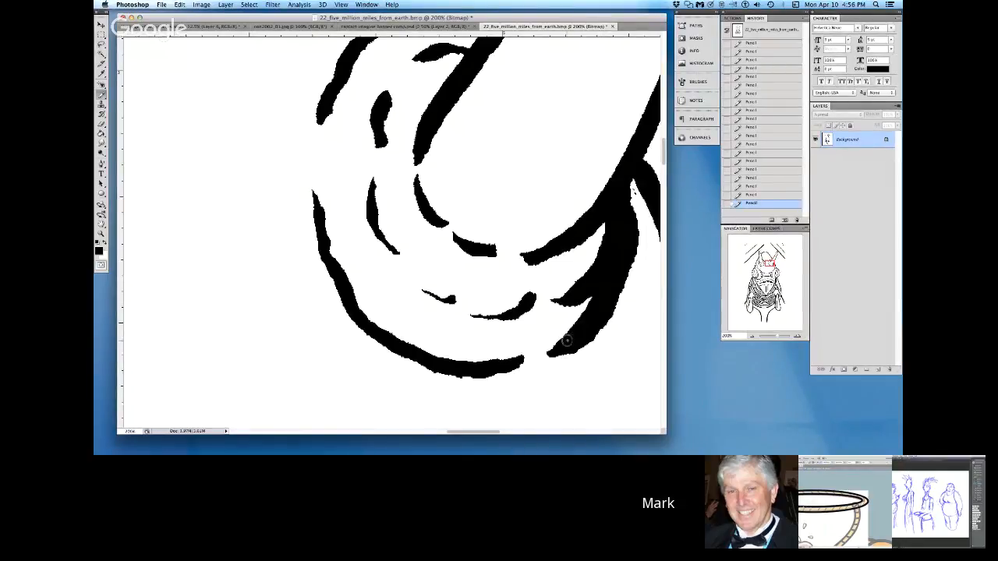
drag(311, 180, 319, 219)
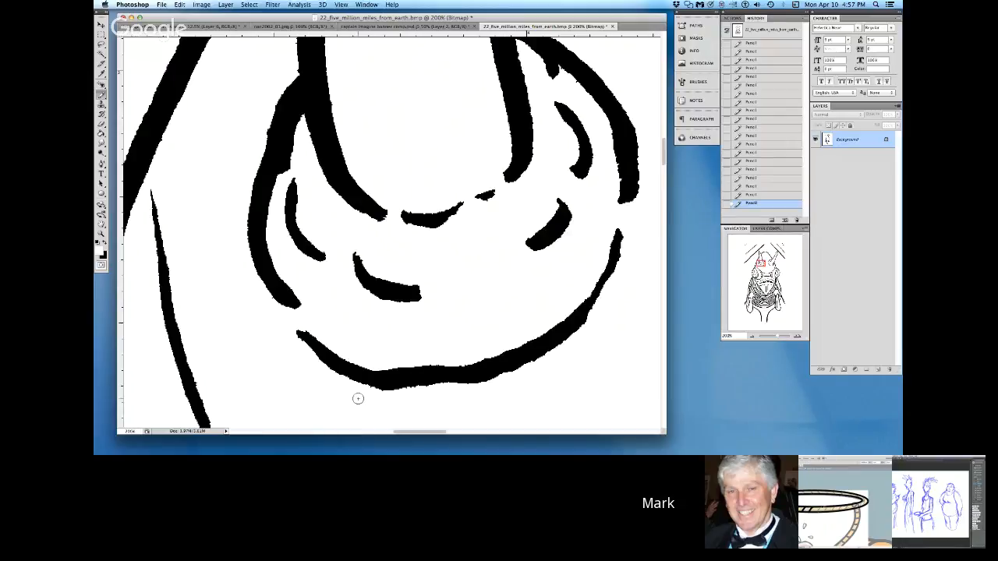
Step: Smooth the lower end of the right-hand outer curve and extend the small dash at the horn's base with black Pencil
click(109, 245)
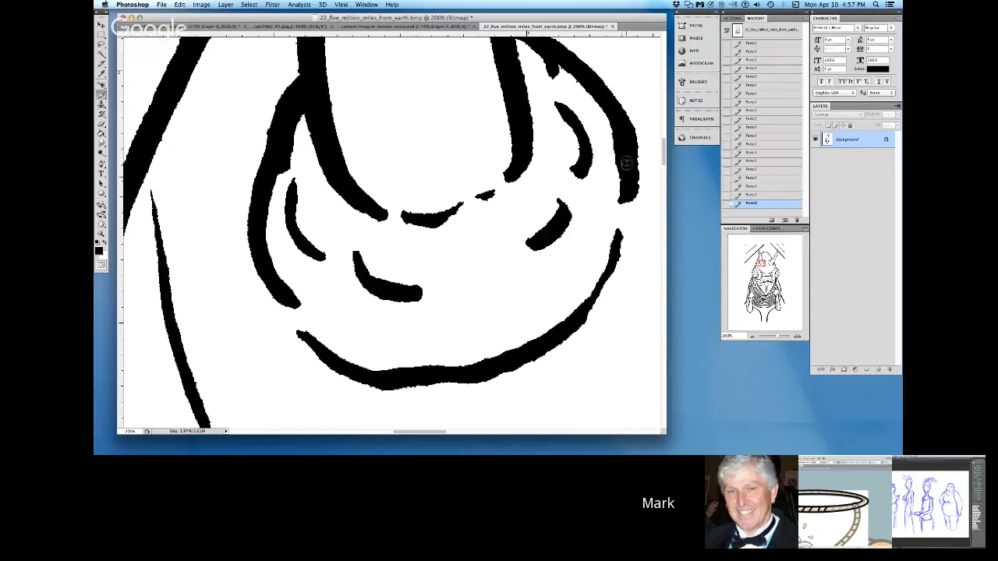
drag(632, 145, 621, 192)
drag(481, 195, 499, 188)
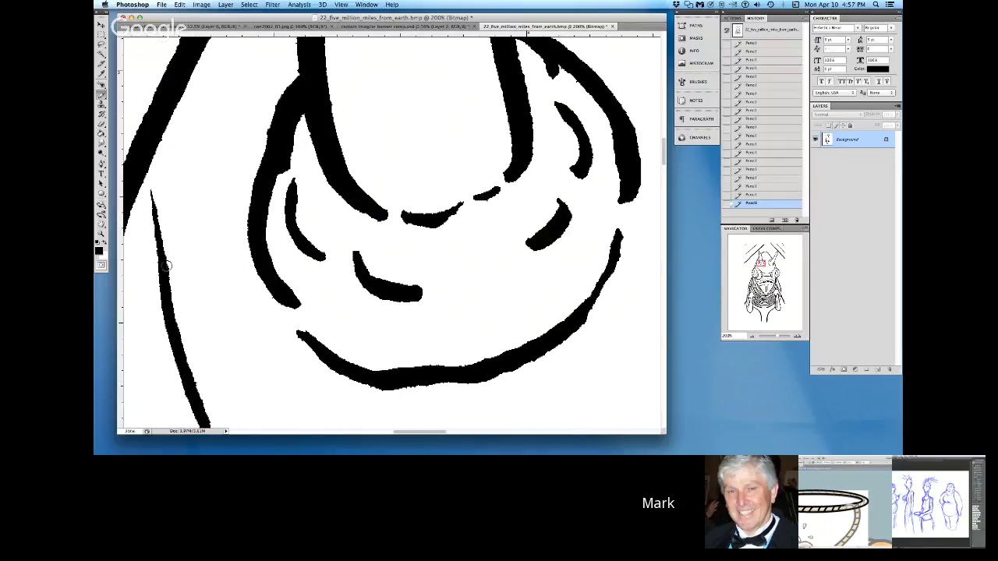
Step: Fill the jagged tip of the white notch between the horn's left outline and the adjoining outer curve with black Pencil
click(106, 242)
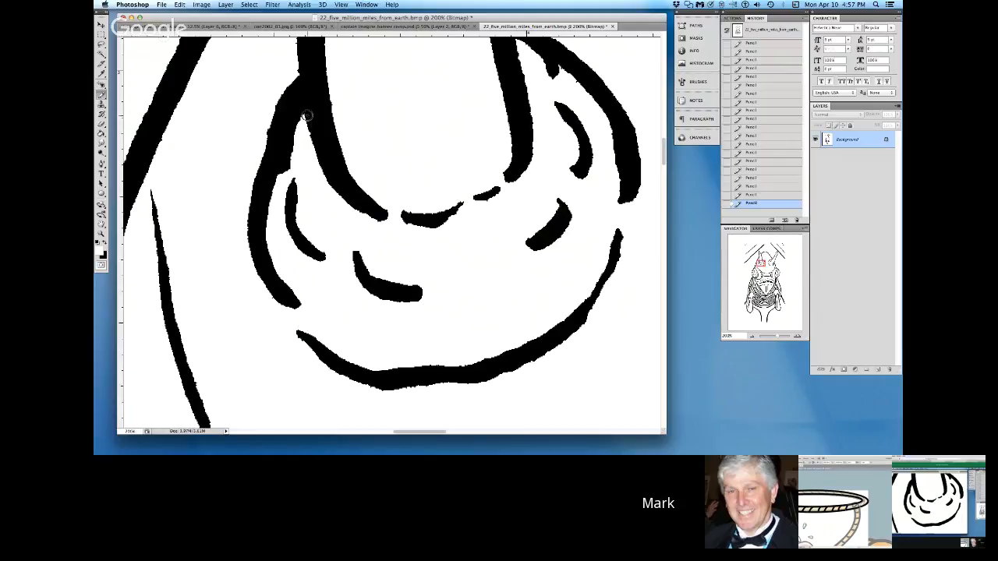
key(z)
drag(308, 109, 278, 136)
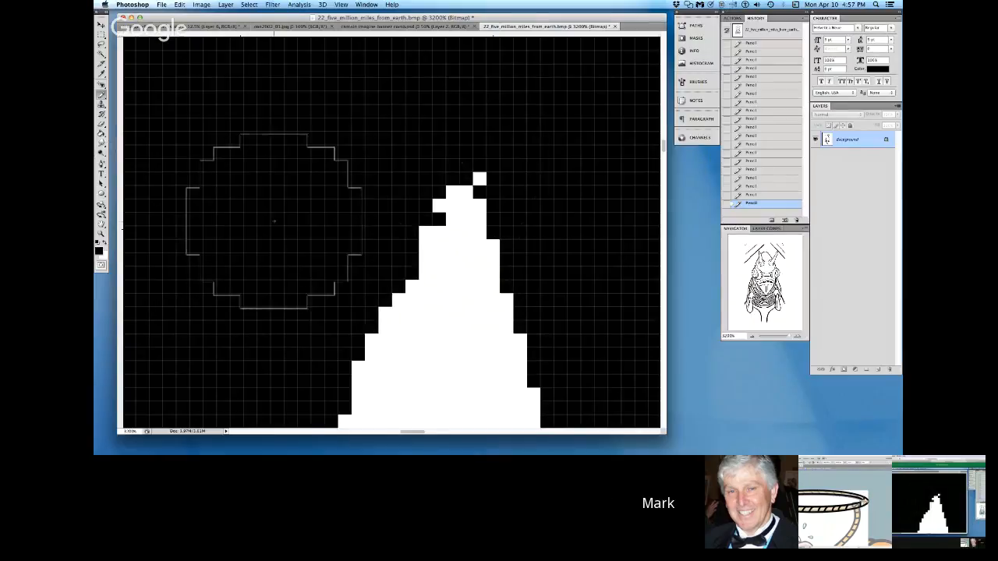
click(474, 141)
Step: Smooth the nicked left edge of the long slanted line beside the horn with black Pencil
key(z)
alt+click(374, 250)
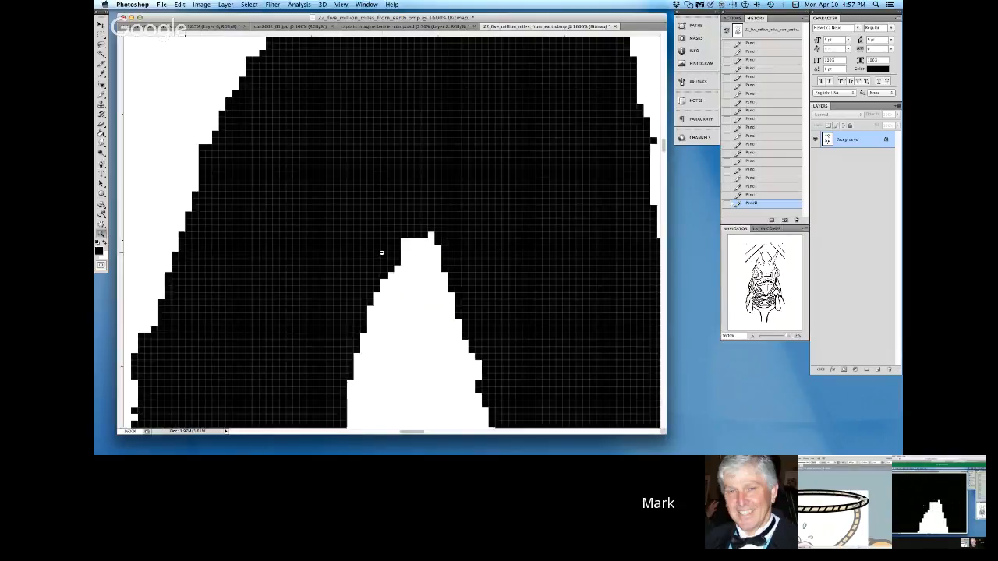
alt+click(383, 255)
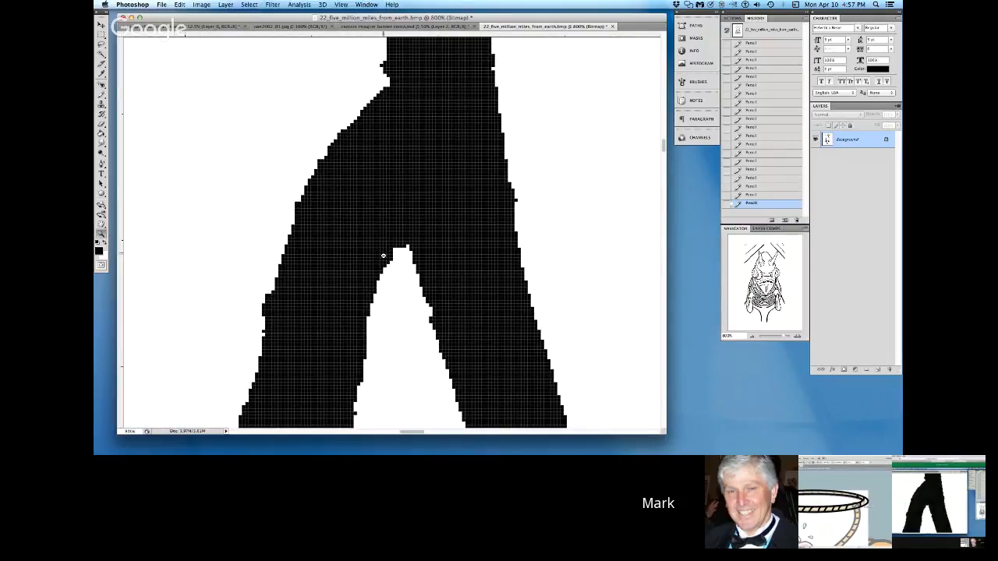
alt+click(383, 255)
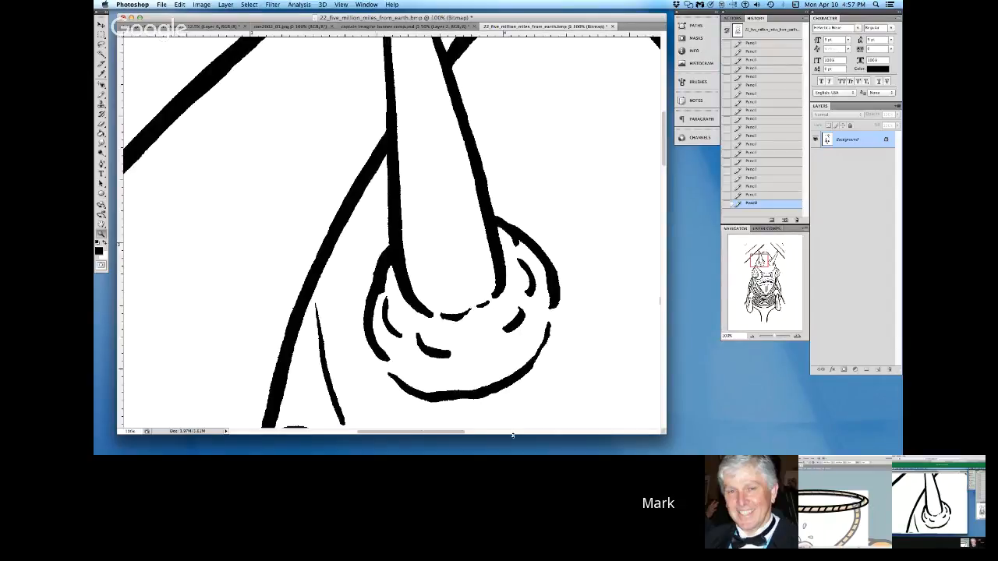
drag(400, 434, 382, 432)
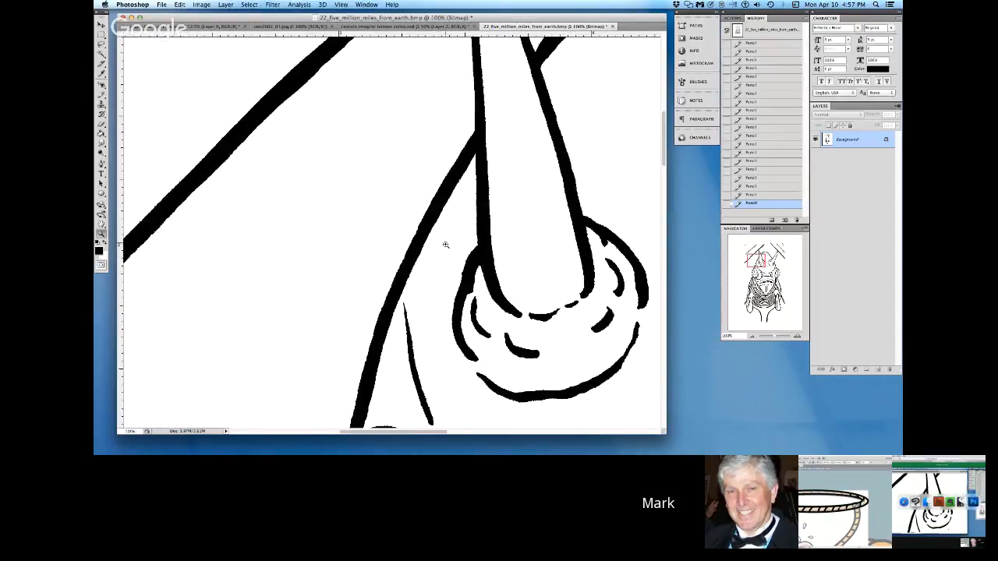
click(409, 245)
click(406, 257)
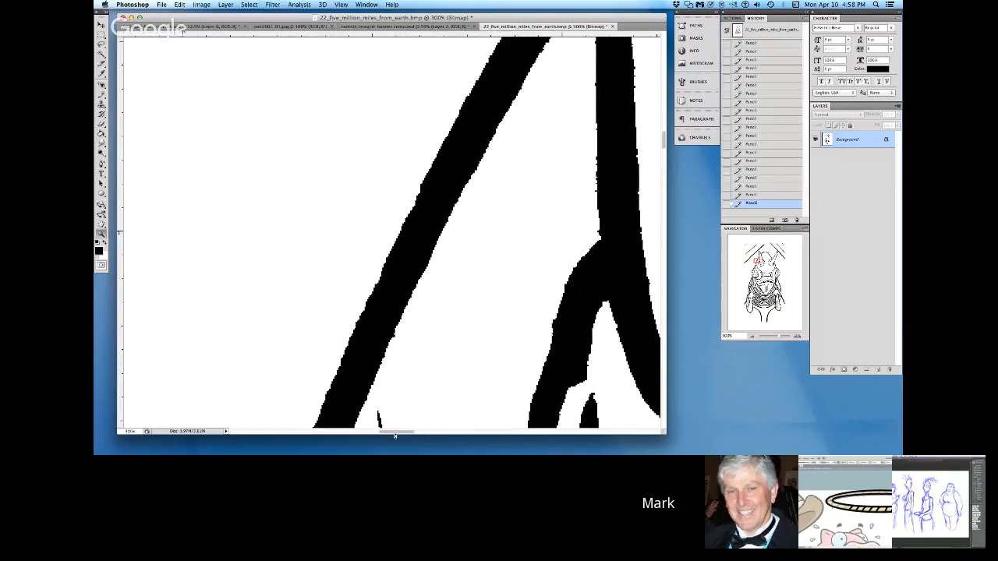
click(106, 94)
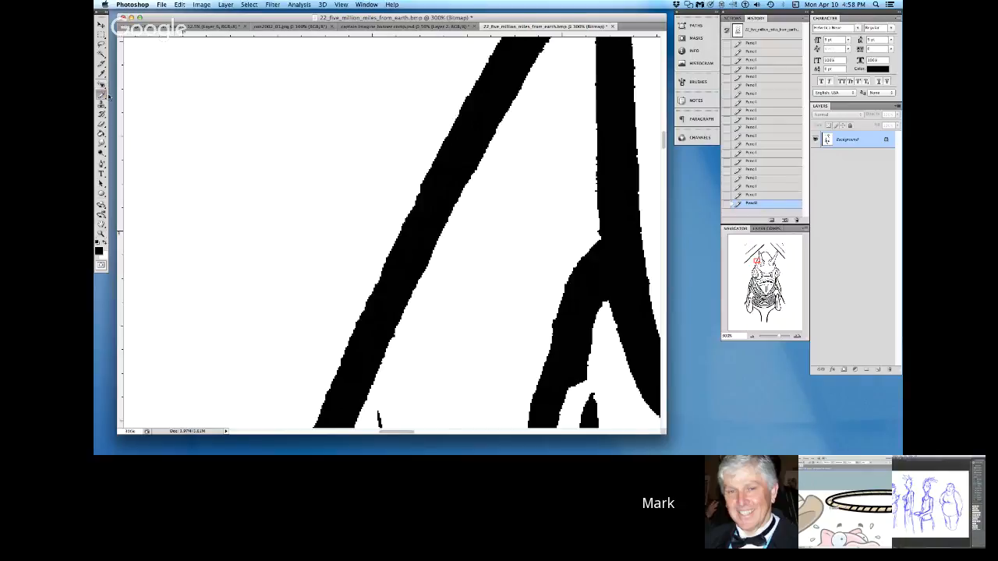
click(107, 243)
drag(426, 182, 409, 220)
click(106, 242)
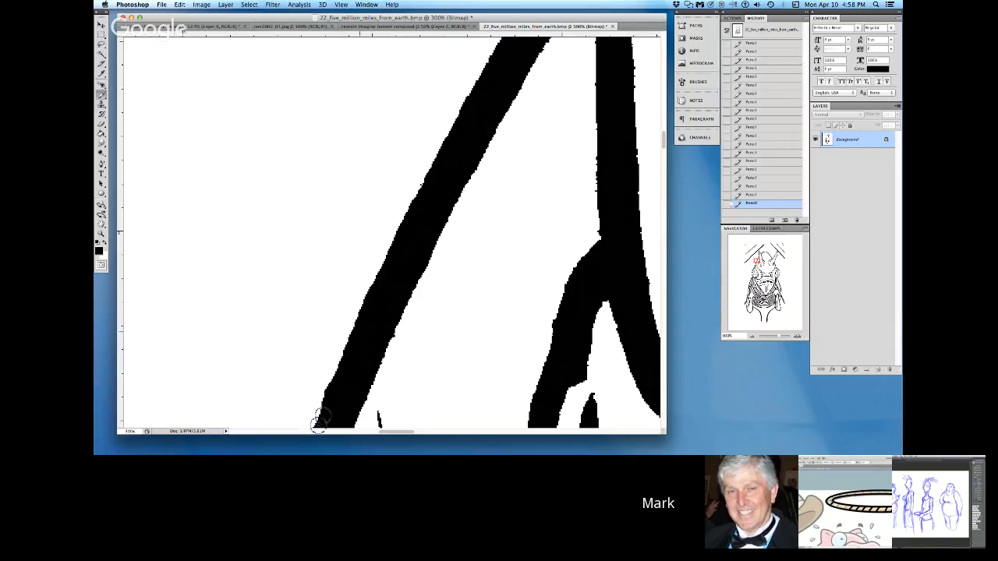
Step: Erase the three stray black specks in the blank area left of the creature with white Pencil
click(340, 434)
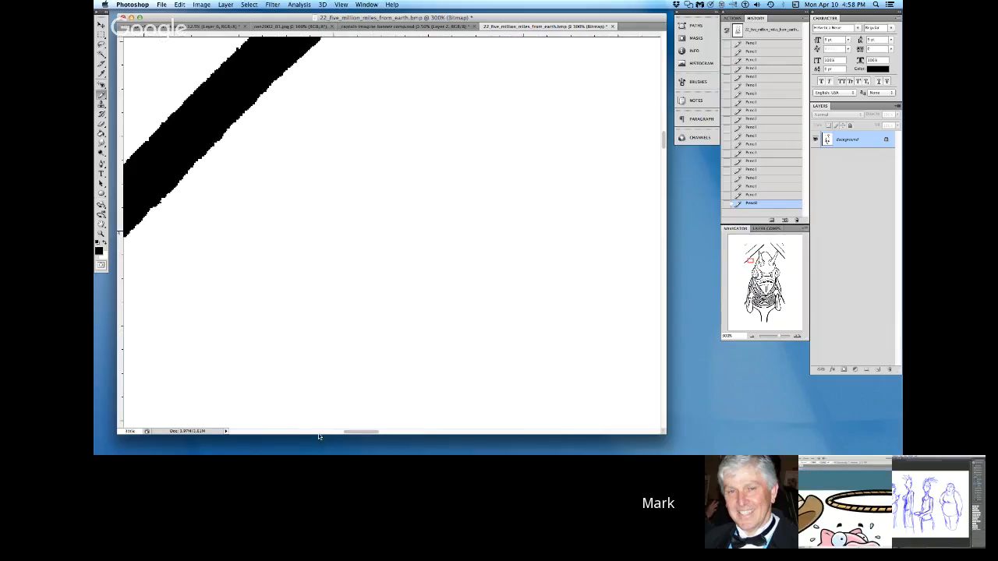
click(309, 434)
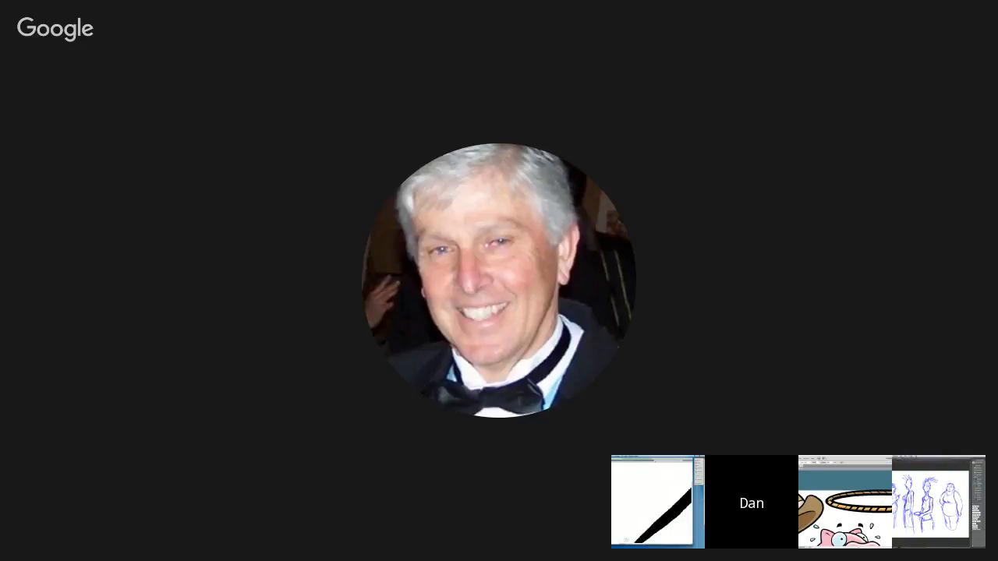
click(249, 433)
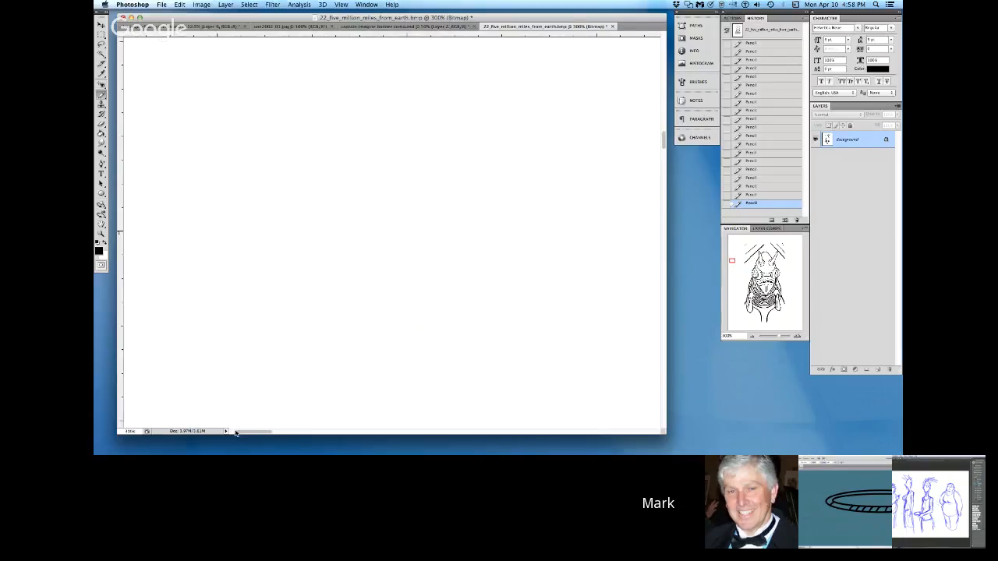
click(664, 414)
click(640, 433)
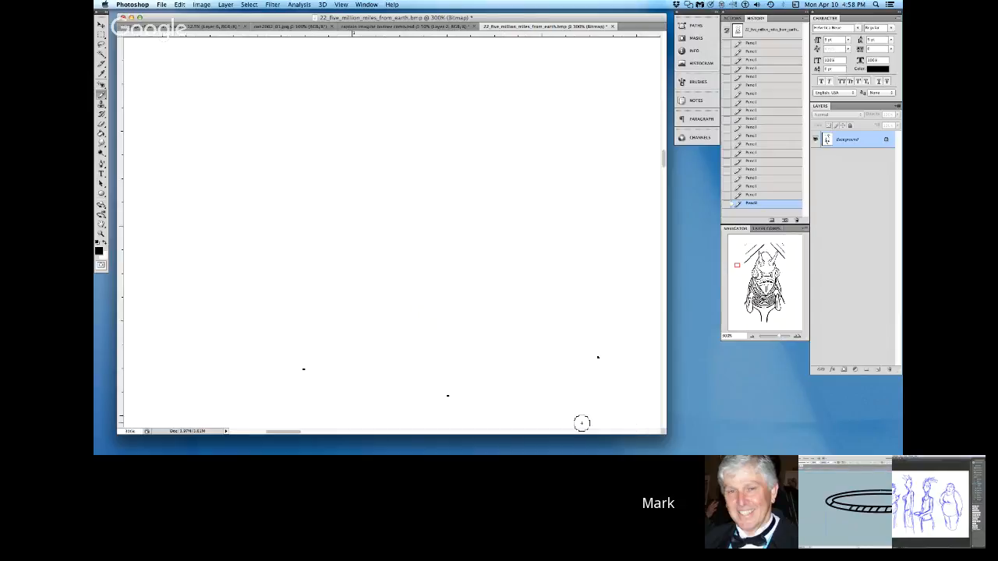
click(105, 247)
click(303, 369)
click(447, 395)
click(598, 357)
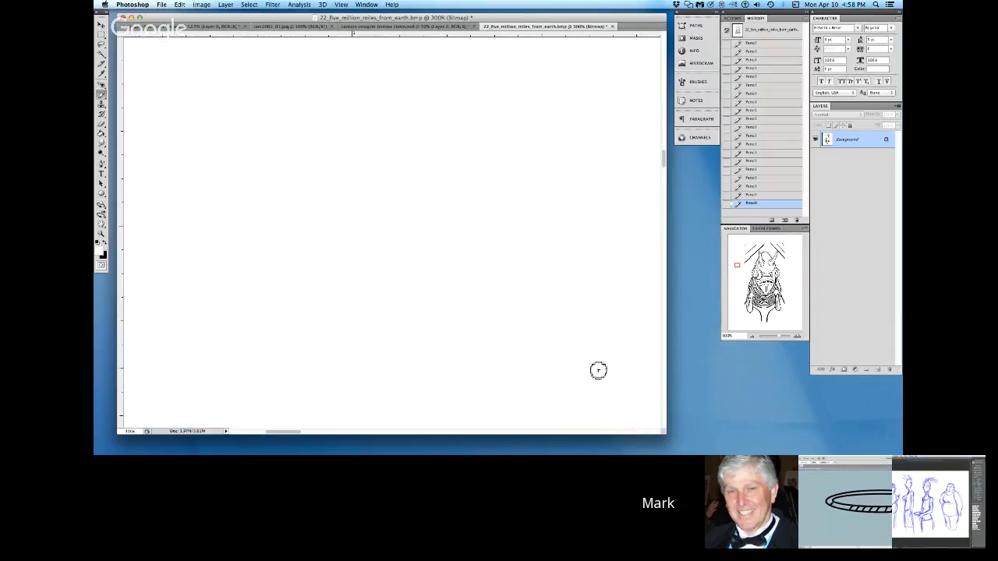
click(625, 434)
click(625, 434)
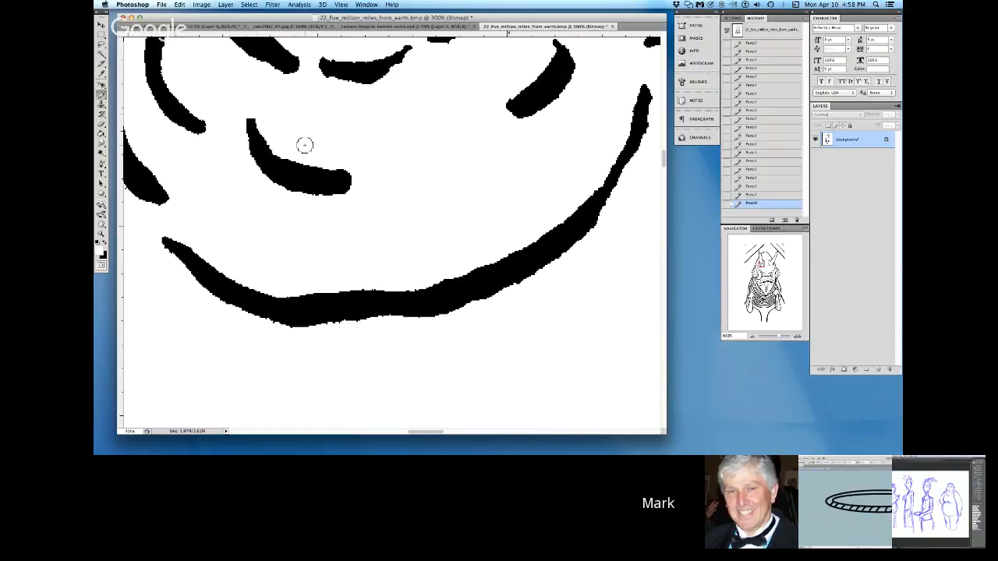
click(649, 433)
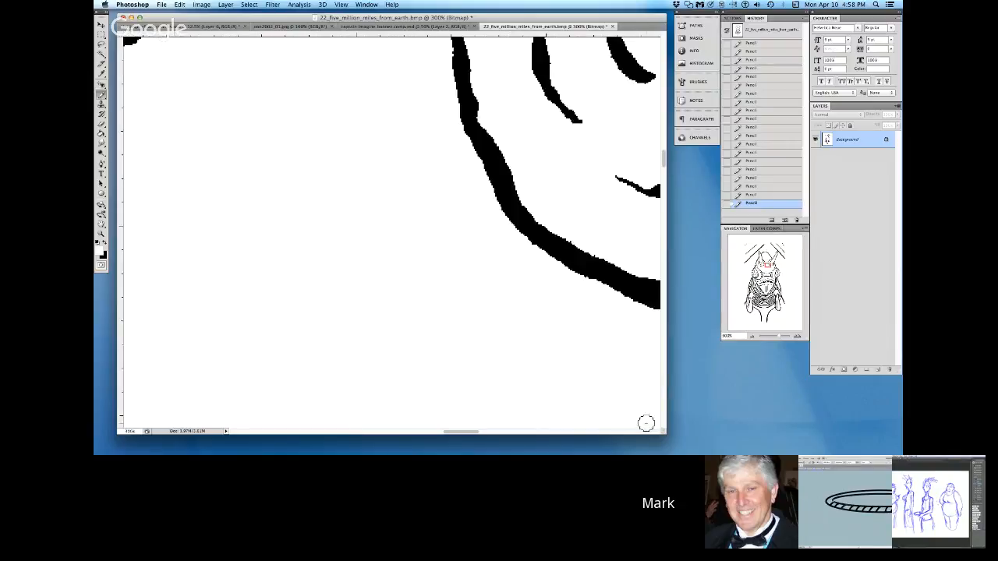
click(649, 433)
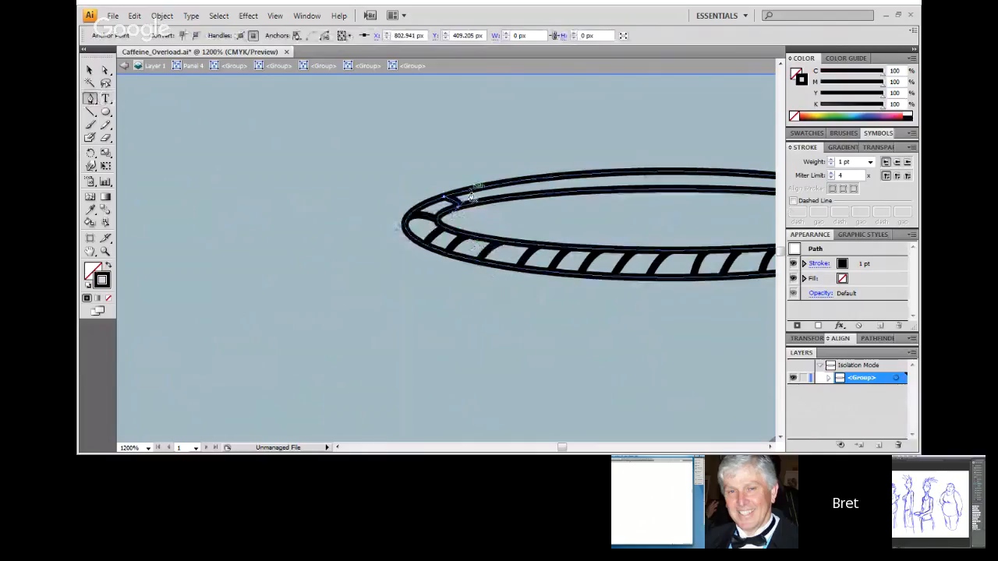
Step: Switch to Illustrator and draw another short curved strand mark across the upper band of the rope loop with the Pen tool
drag(471, 195, 506, 212)
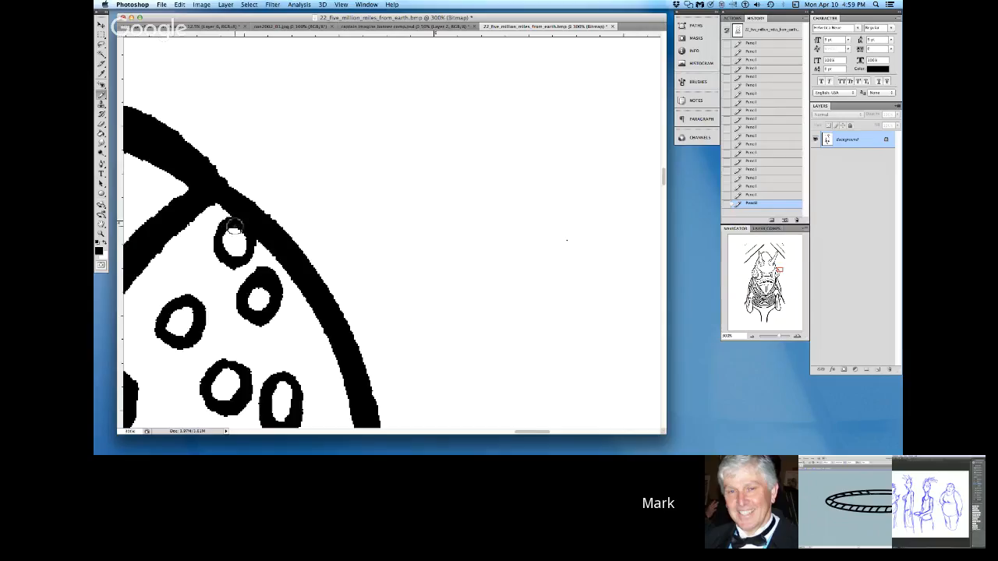
Step: Switch to Photoshop and clean the rough edges and stray specks around the rings in the creature's left eye with white Pencil
click(359, 433)
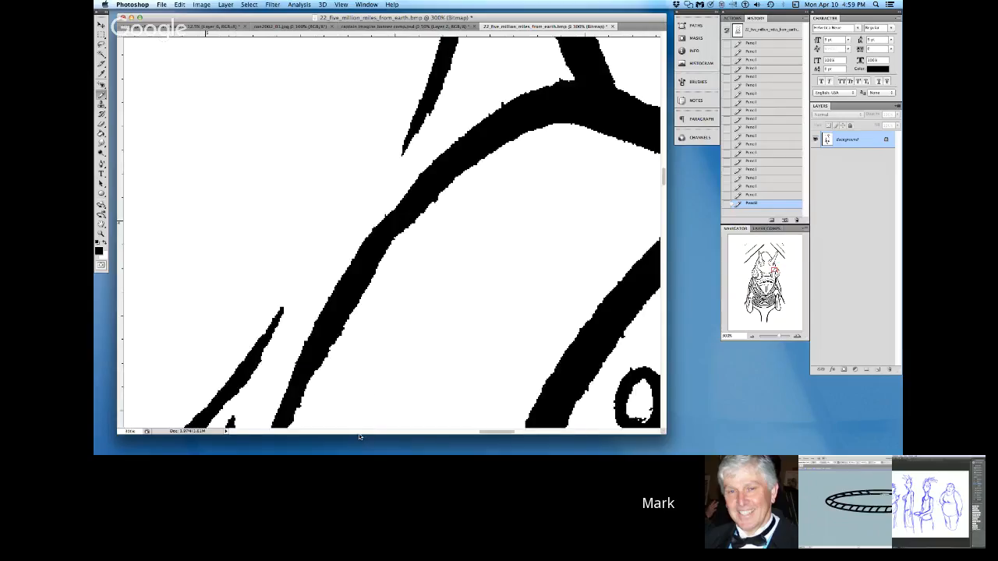
key(x)
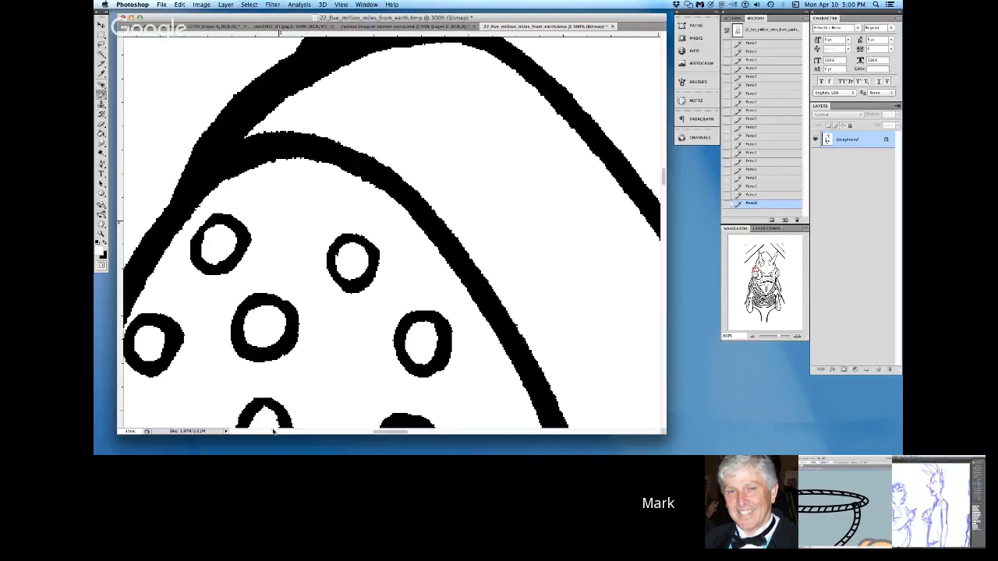
scroll(273, 432, down, 5)
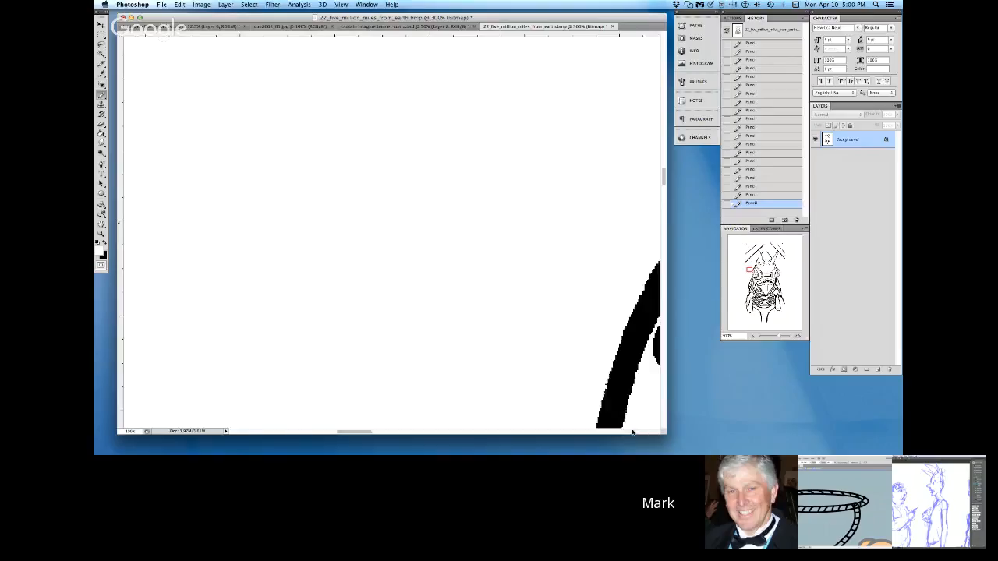
scroll(628, 428, up, 5)
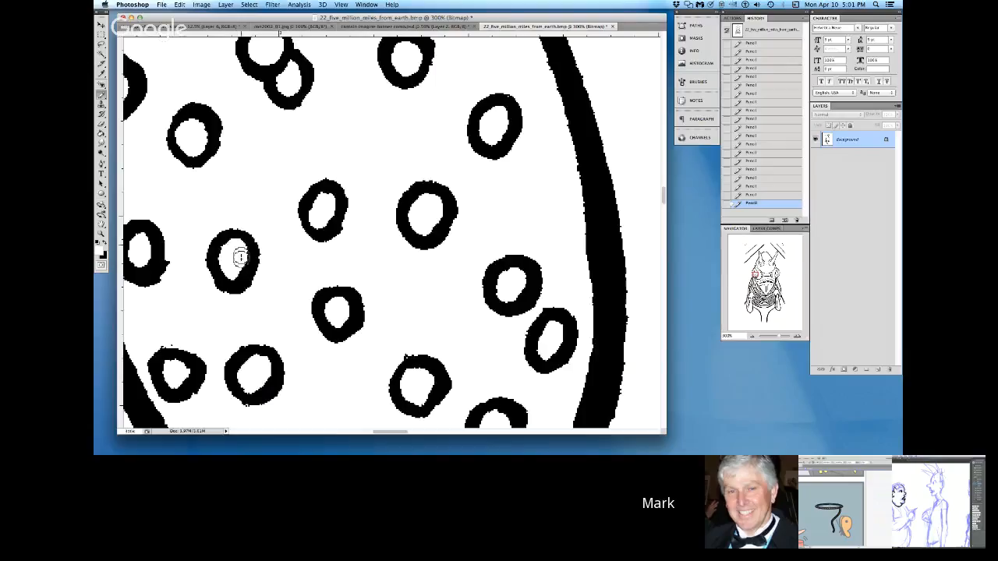
mouse_move(138, 244)
mouse_down()
mouse_move(145, 256)
mouse_move(139, 240)
mouse_up()
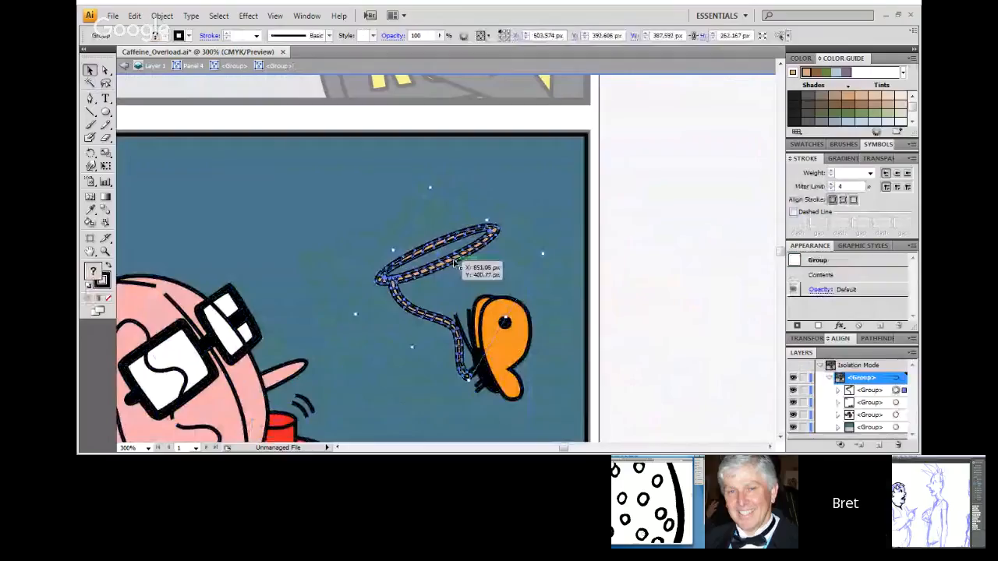
Step: Switch to Illustrator and enter the group of the orange hand holding the rope for editing
key(Delete)
double_click(499, 353)
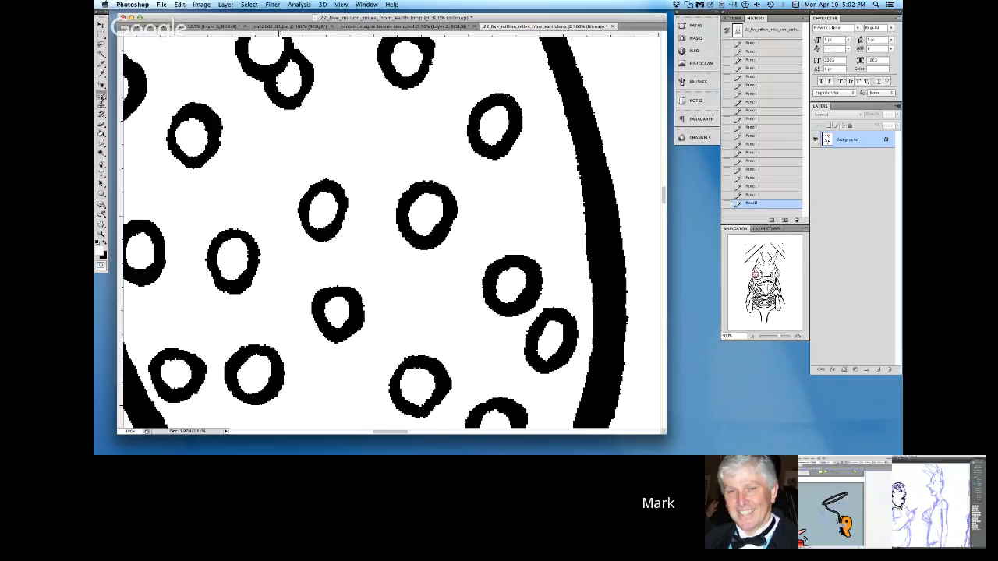
Step: Switch to Photoshop and reshape the lower ring in the left eye by erasing its left half and redrawing it with black Pencil
click(109, 240)
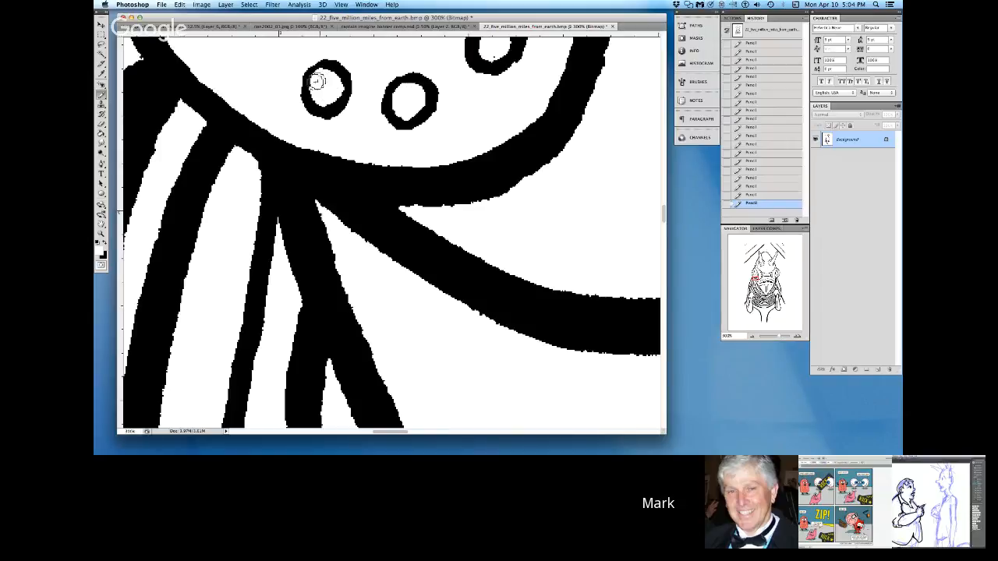
mouse_move(325, 68)
mouse_down()
mouse_move(305, 83)
mouse_move(306, 103)
mouse_up()
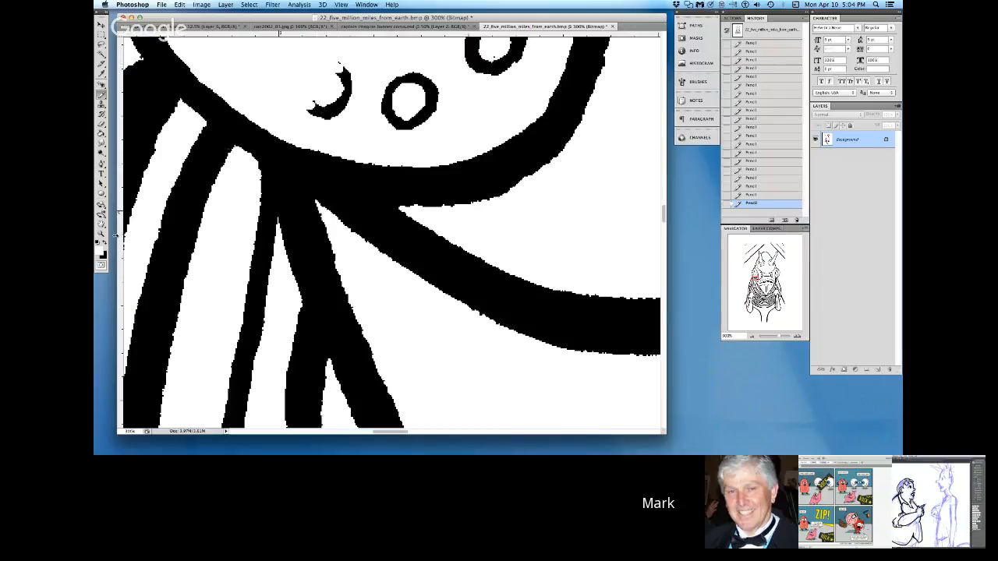
click(106, 244)
mouse_move(325, 112)
mouse_down()
mouse_move(302, 97)
mouse_move(308, 76)
mouse_move(334, 69)
mouse_move(344, 96)
mouse_move(333, 110)
mouse_move(306, 109)
mouse_up()
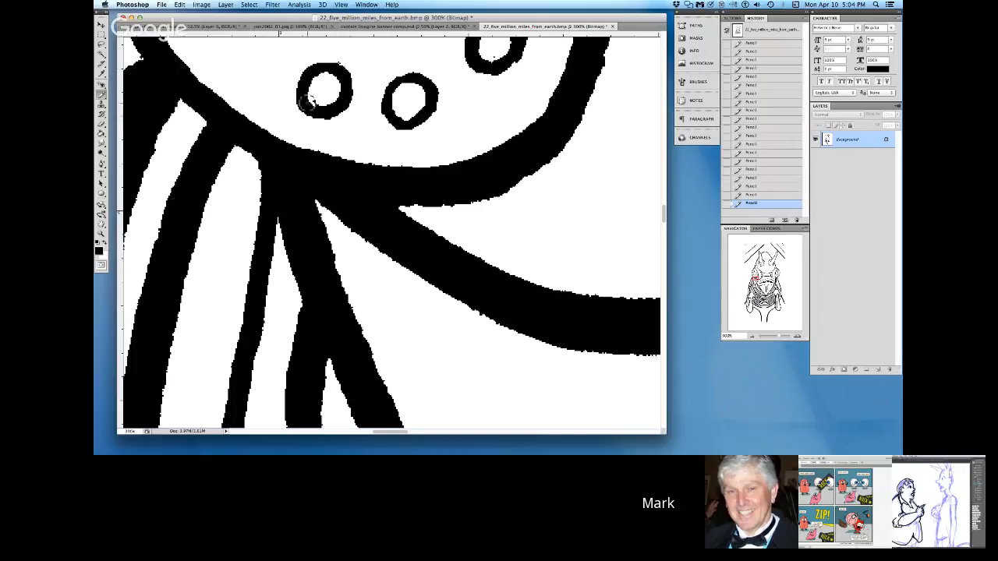
click(106, 244)
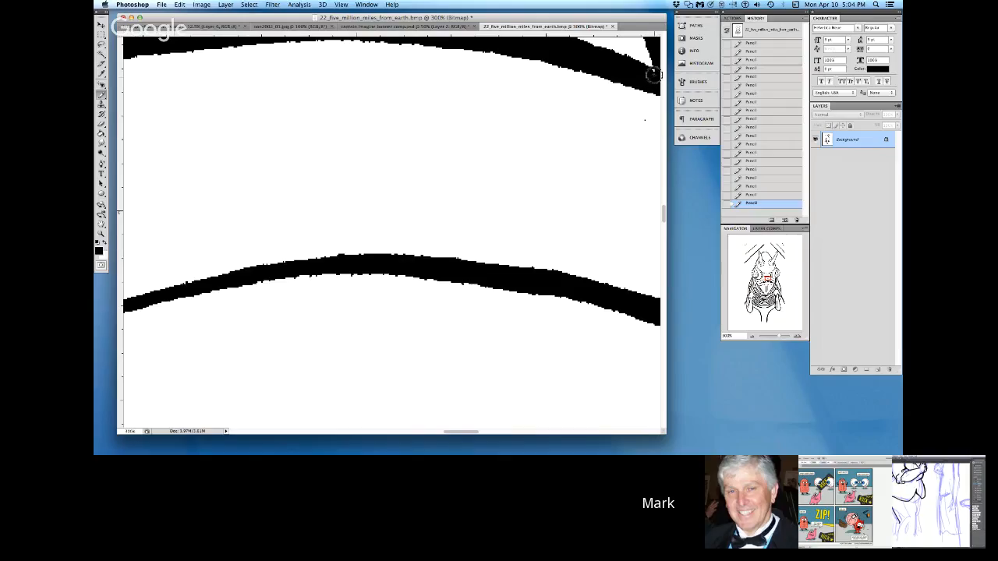
Step: Touch up the upper end of the slanted tooth line just right of the mouth's center with black Pencil
click(105, 241)
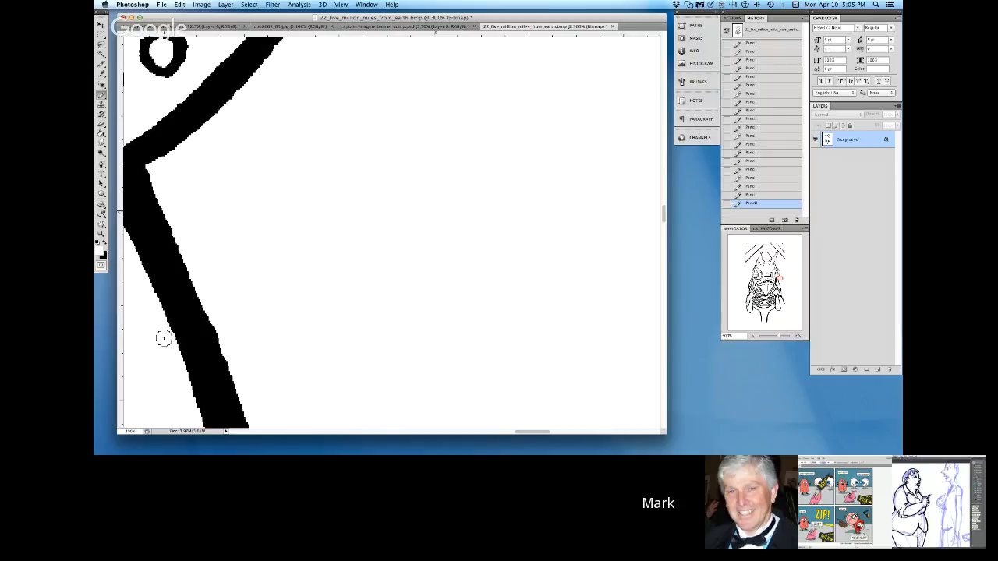
scroll(164, 337, right, 5)
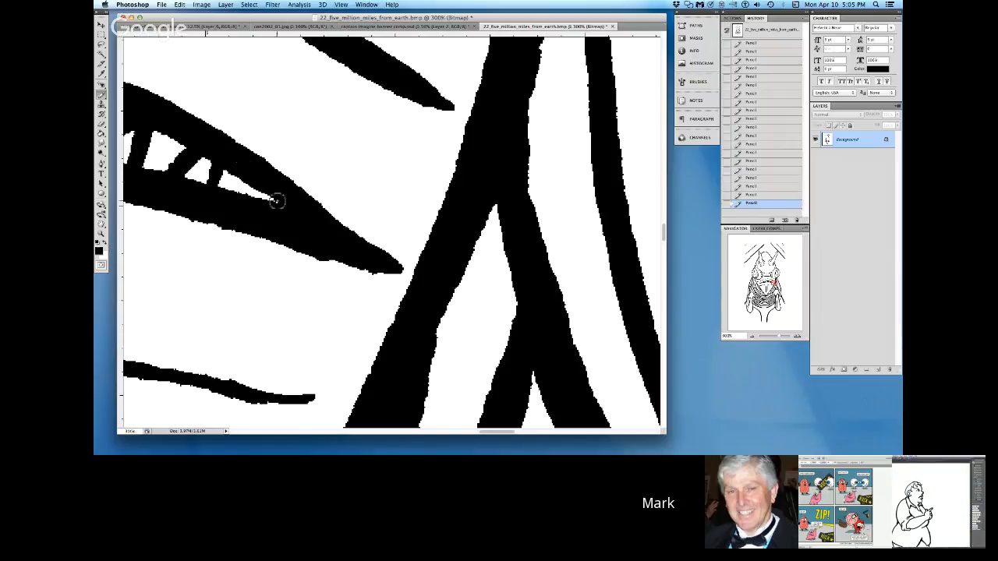
click(355, 432)
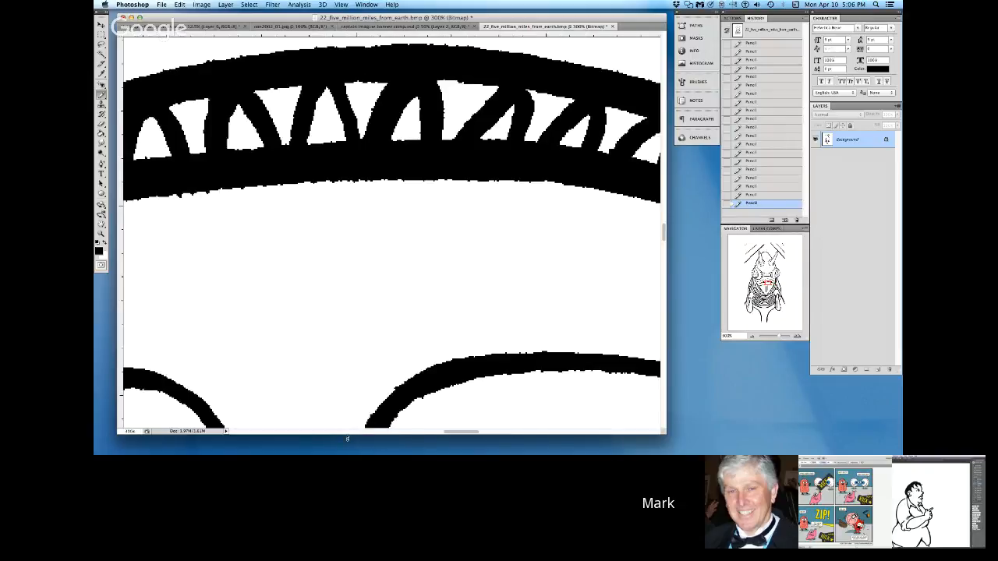
drag(527, 87, 523, 104)
Step: Erase the stray speck and rough edge beneath the curved line under the mouth's left side with white Pencil
click(384, 432)
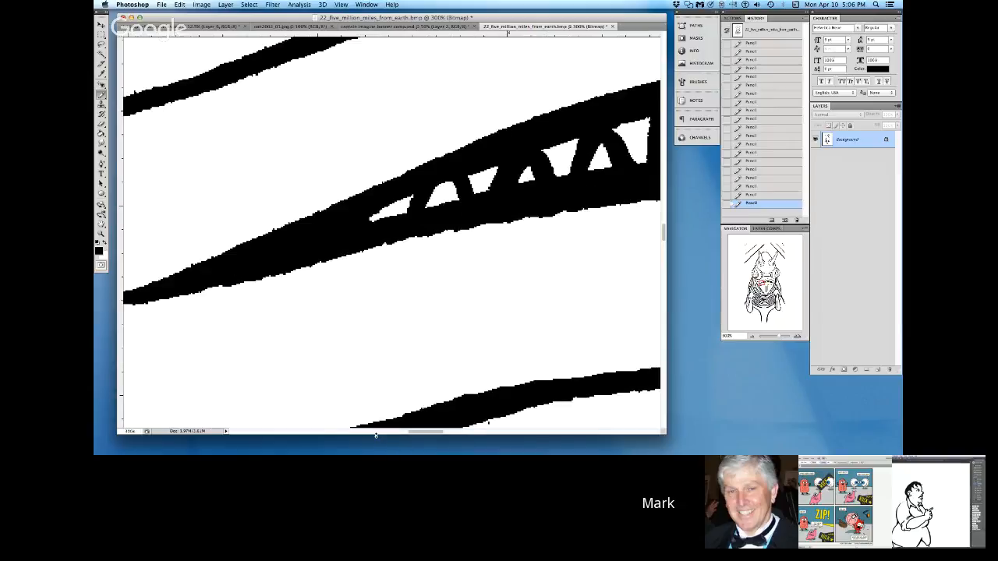
key(x)
drag(489, 425, 533, 411)
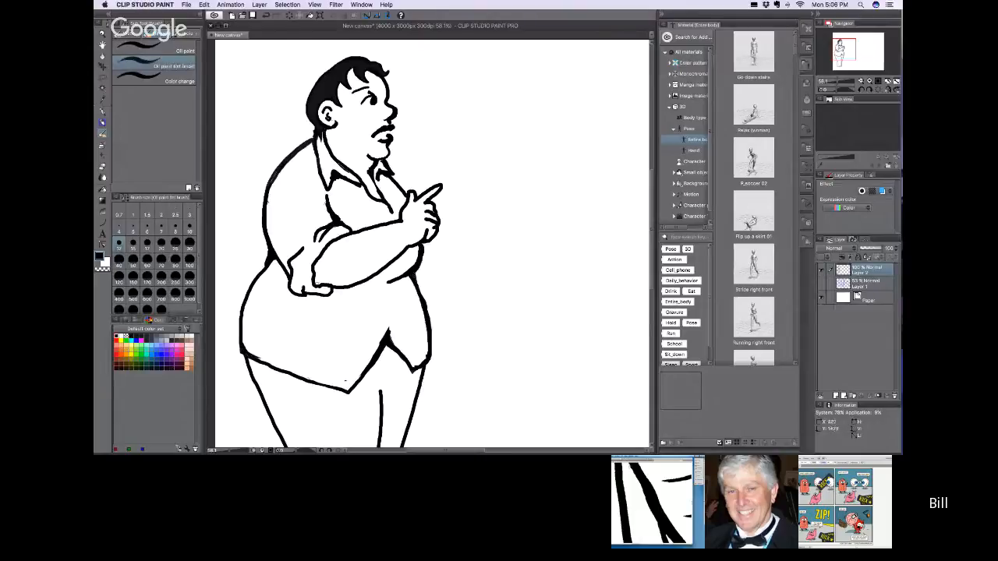
Step: Switch to Clip Studio Paint and touch up the ink line of the heavyset man's hand beneath his folded forearm
mouse_move(302, 292)
mouse_down()
mouse_move(302, 274)
mouse_move(305, 291)
mouse_move(304, 283)
mouse_up()
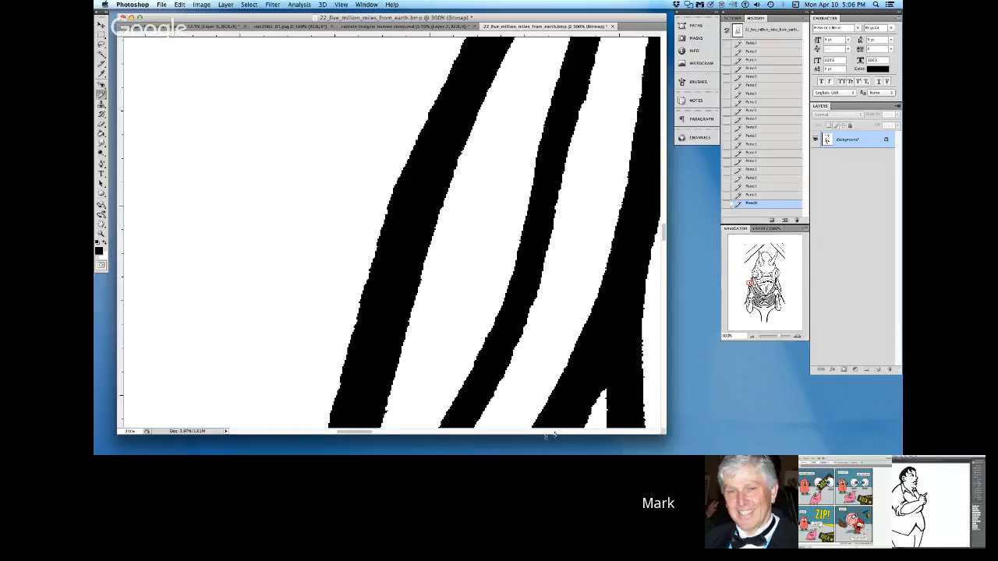
Step: Erase the stray marks in the blank margin left of the creature's body with white Pencil
click(250, 431)
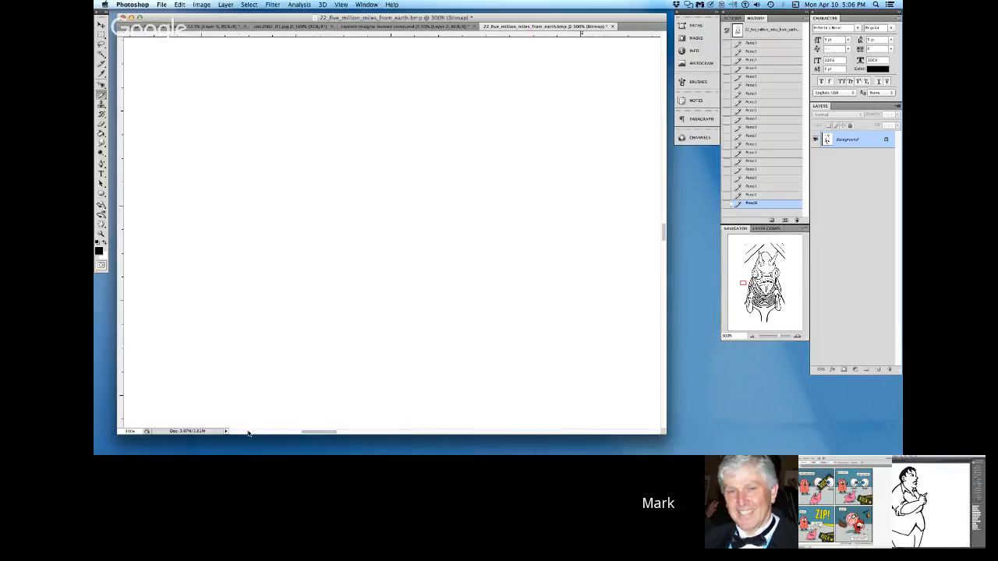
click(249, 431)
click(105, 243)
drag(373, 305, 333, 300)
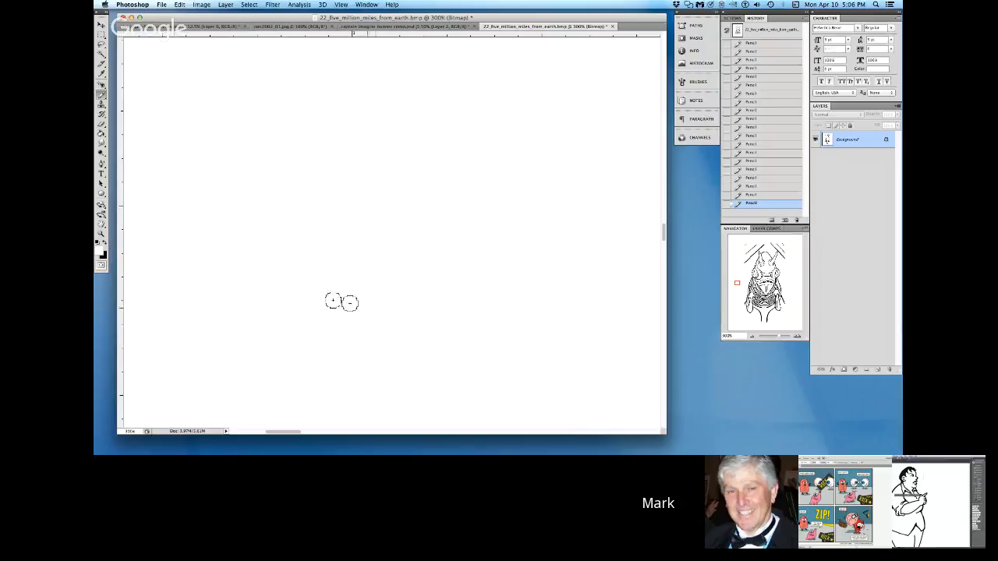
Step: Switch to Clip Studio Paint and thicken the heavyset man's back outline from the vest's lower corner up to his elbow
click(246, 432)
scroll(642, 419, down, 2)
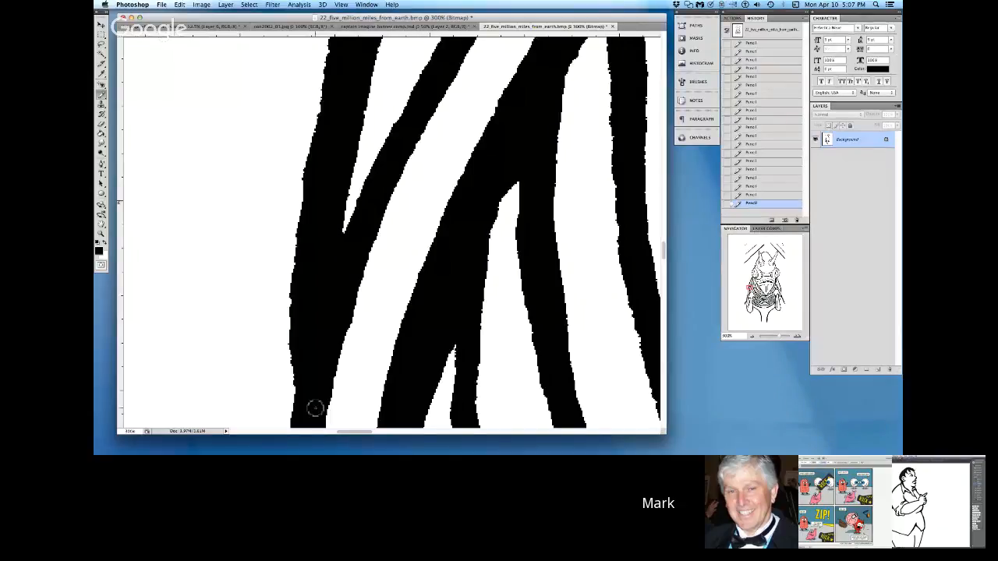
click(619, 435)
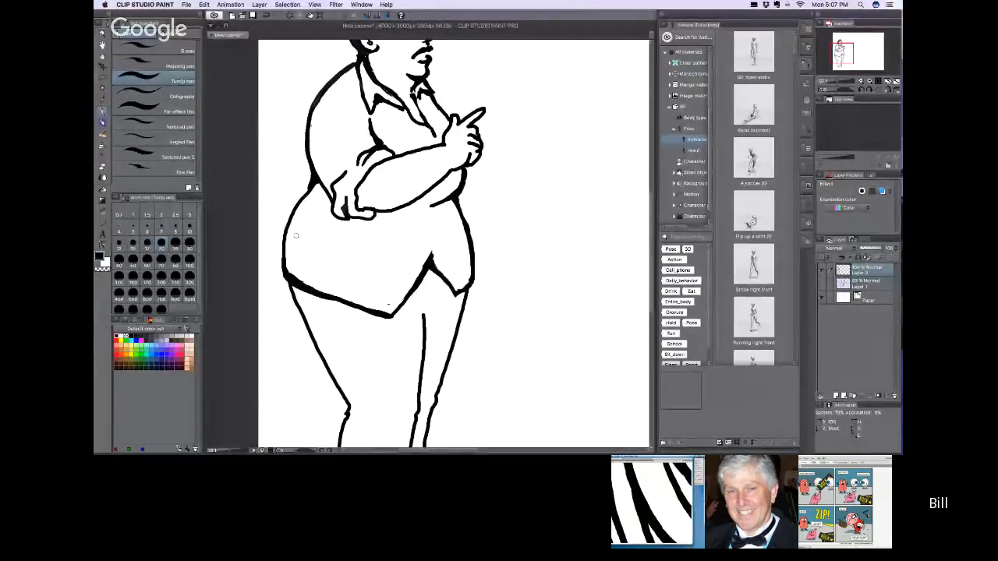
mouse_move(284, 275)
mouse_down()
mouse_move(281, 248)
mouse_move(316, 179)
mouse_up()
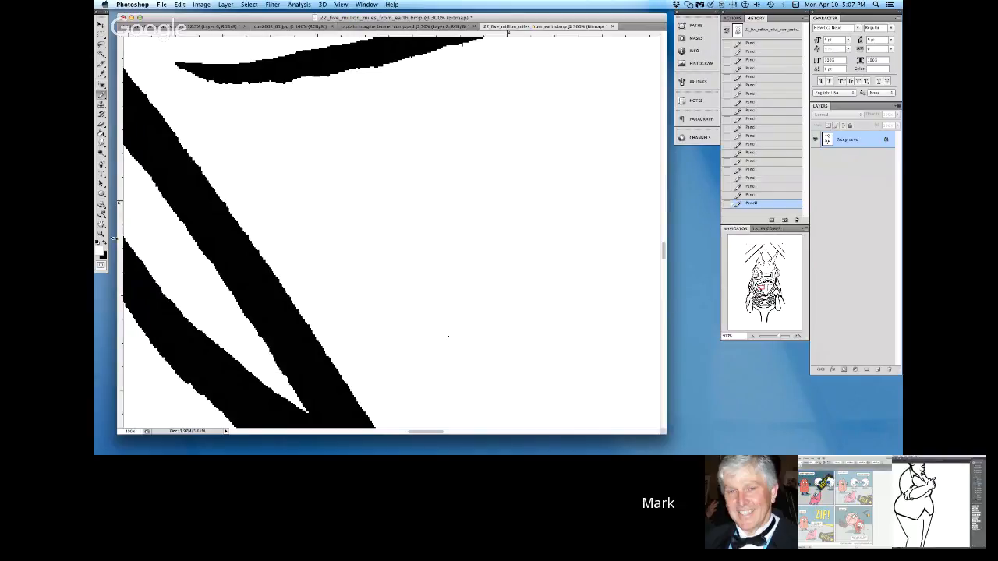
Step: Switch to Photoshop and erase the stray speck in the left half of the creature's chin with white Pencil
key(x)
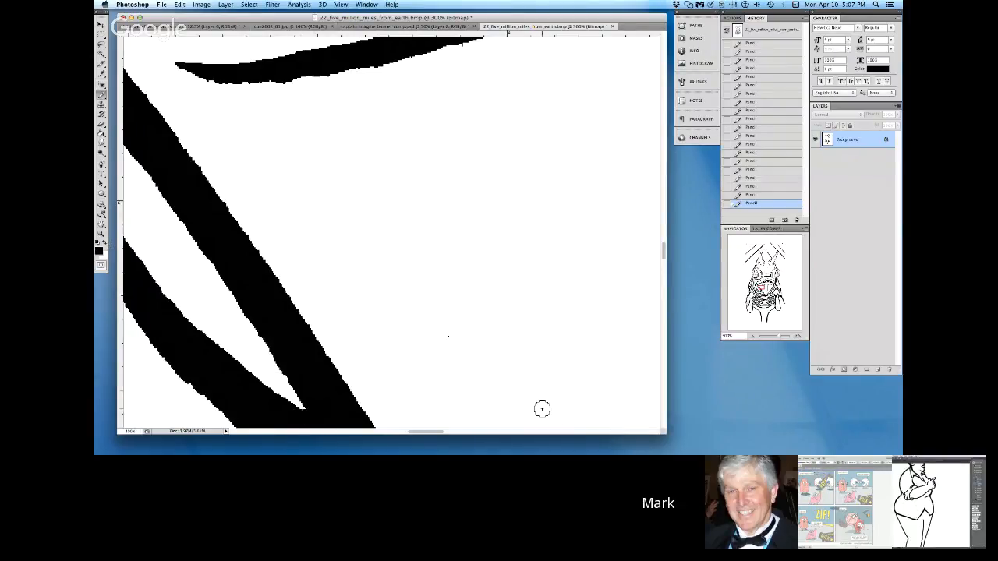
key(x)
click(447, 337)
Step: Switch to Clip Studio Paint and touch up the upper ink line of the heavyset man's folded forearm
click(624, 433)
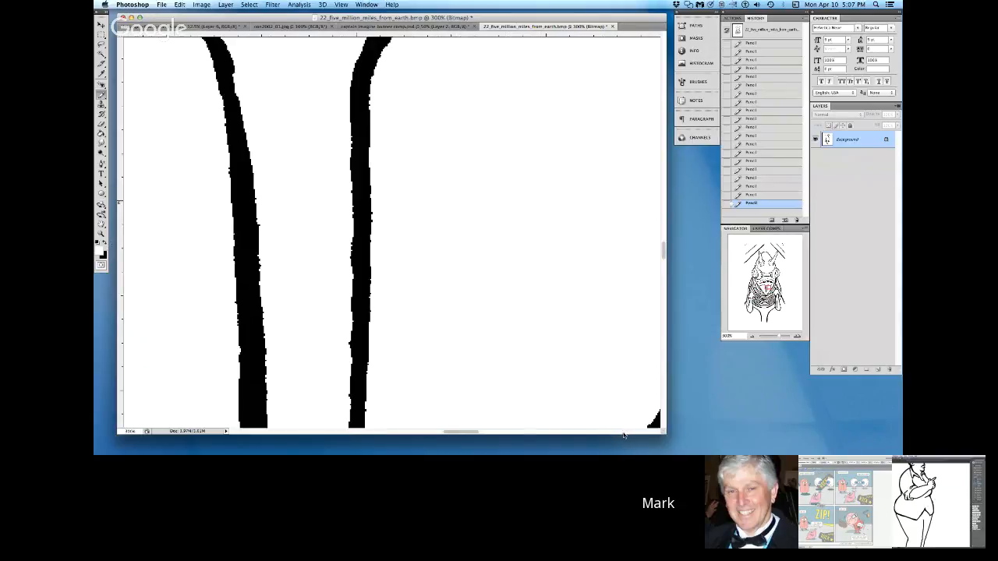
click(623, 434)
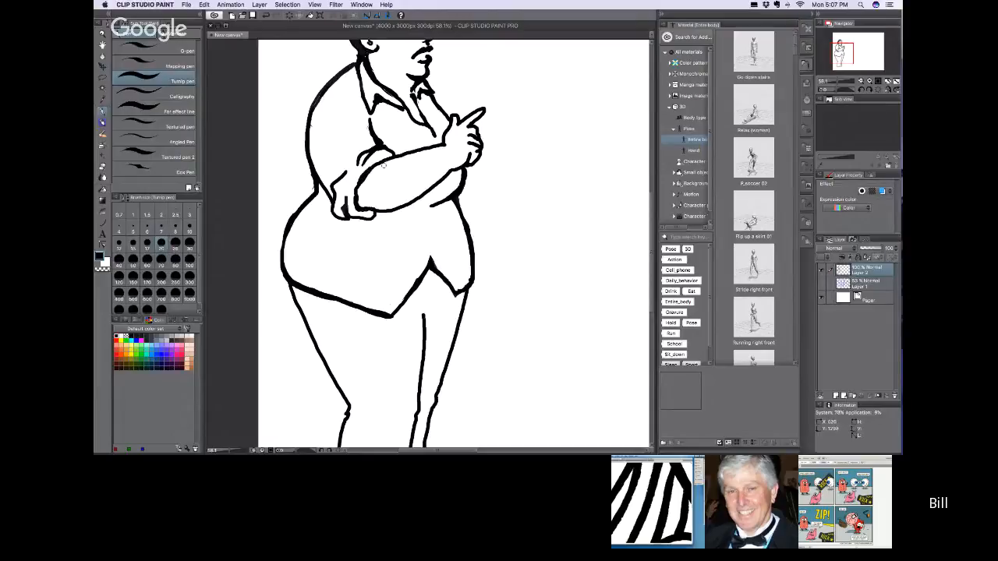
drag(366, 170, 443, 146)
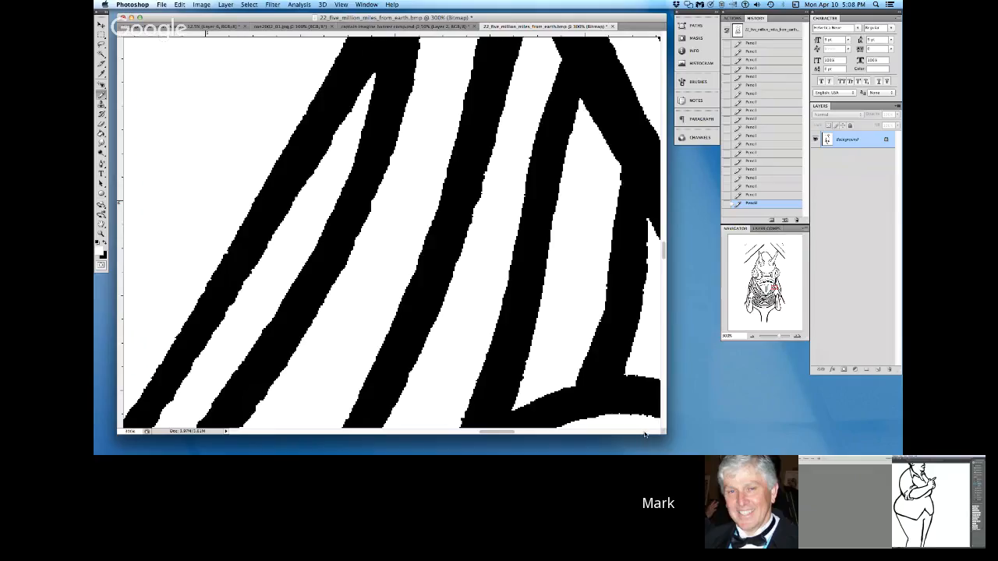
Step: Switch to Photoshop and erase the stray speck inside the creature's neck, beside its left outline, with white Pencil
click(644, 433)
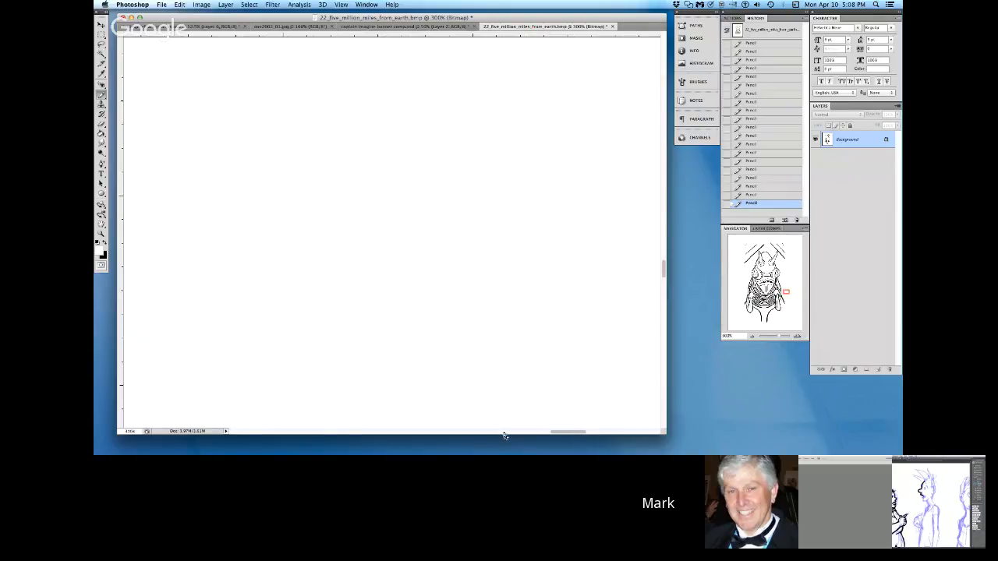
click(509, 433)
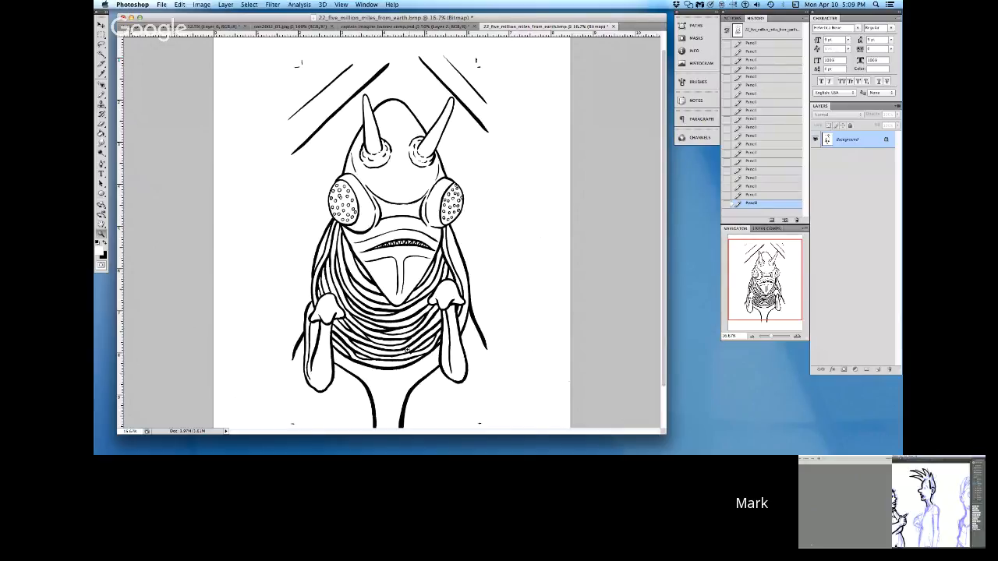
click(291, 417)
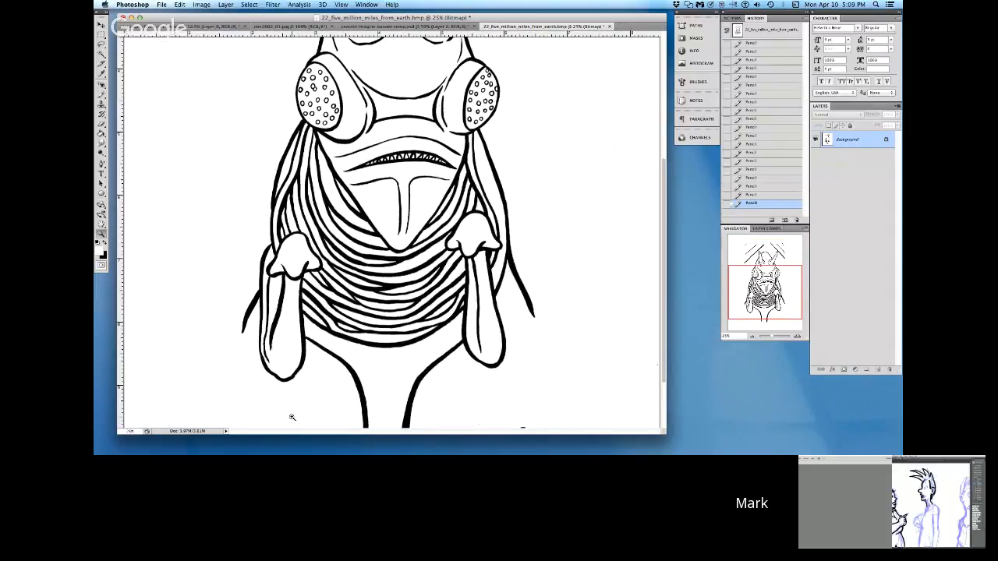
click(255, 400)
click(237, 387)
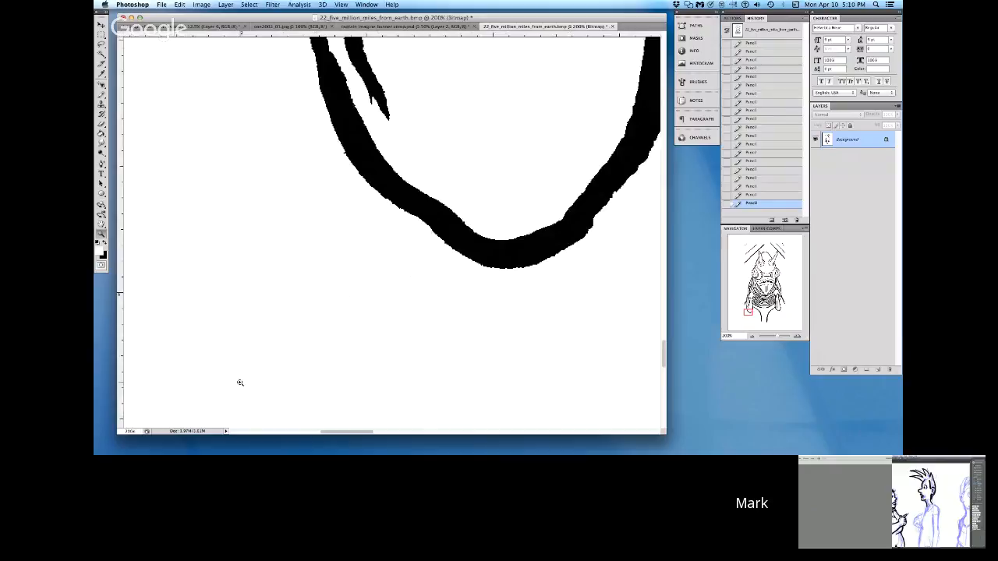
click(238, 383)
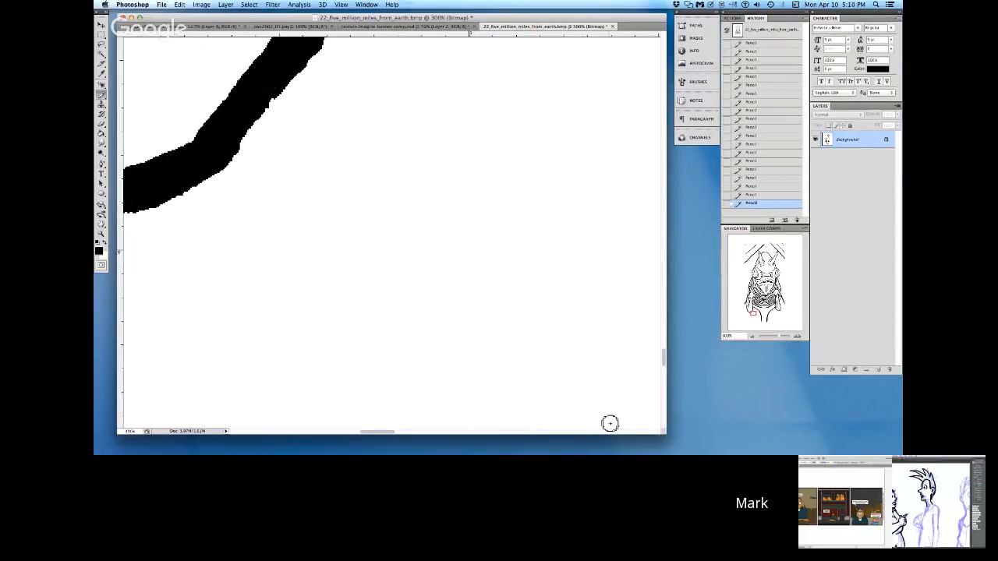
scroll(609, 423, right, 10)
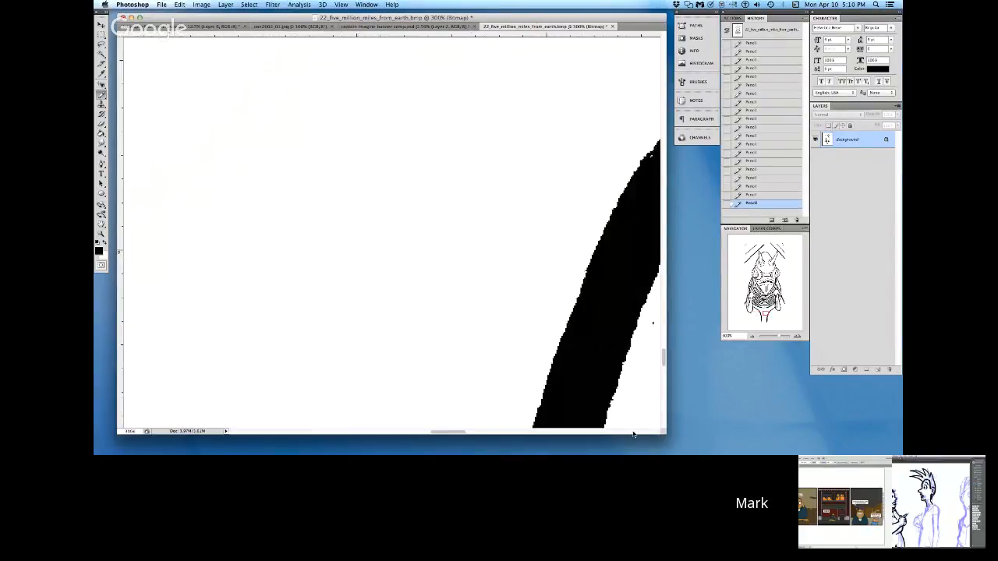
key(x)
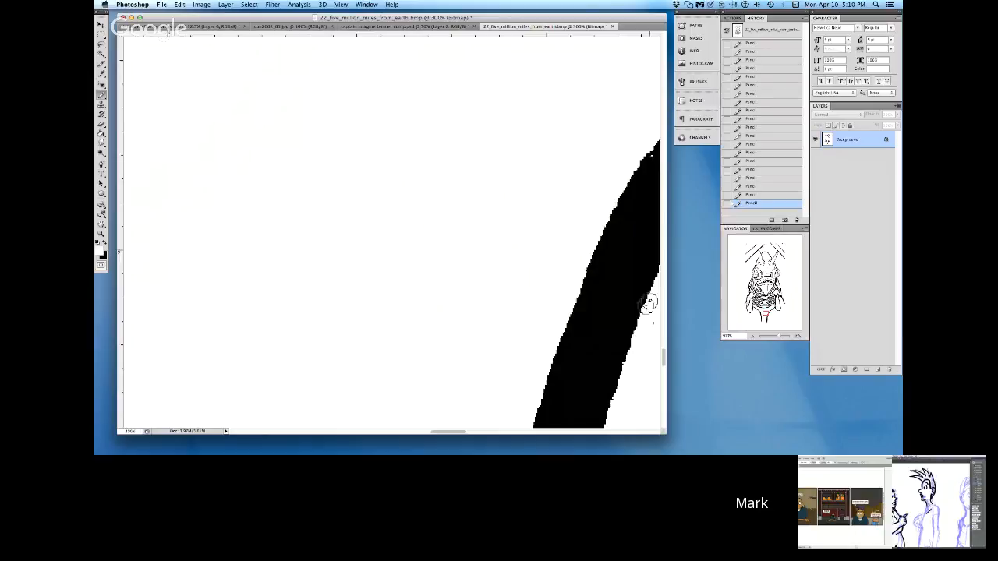
key(x)
Step: Erase the stray mark in the white area beneath the tip of the creature's right-hand arm with white Pencil
click(656, 433)
click(655, 433)
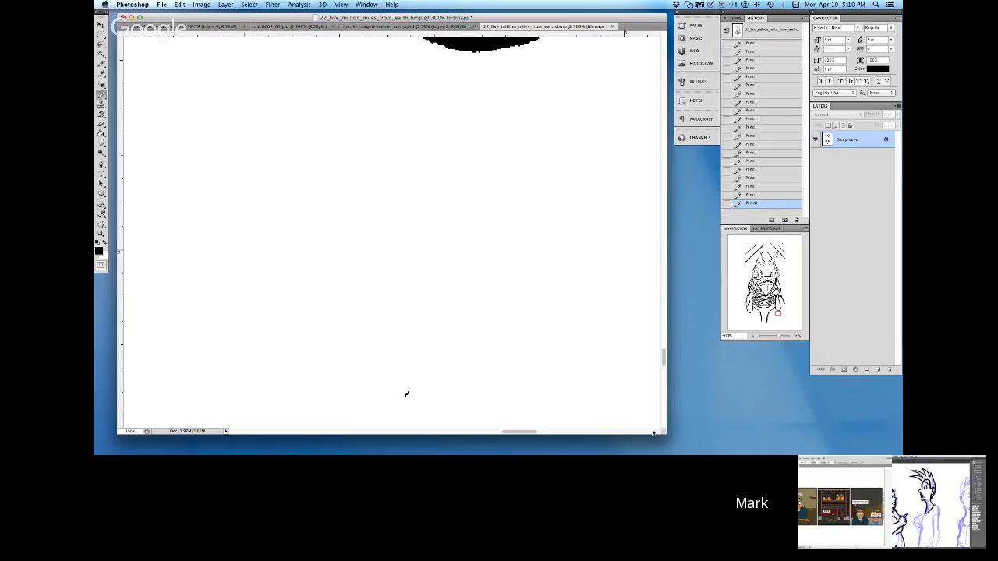
key(x)
click(651, 433)
click(651, 432)
click(651, 433)
click(651, 432)
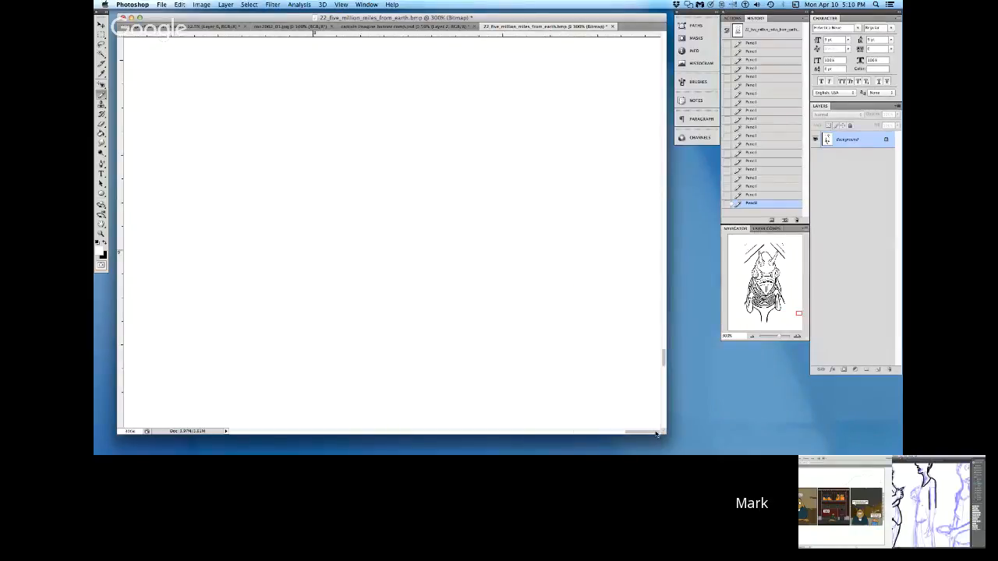
Step: Smooth the inner and outer edges of the right-hand arm's rounded tip and erase the speck inside it with white Pencil
click(664, 335)
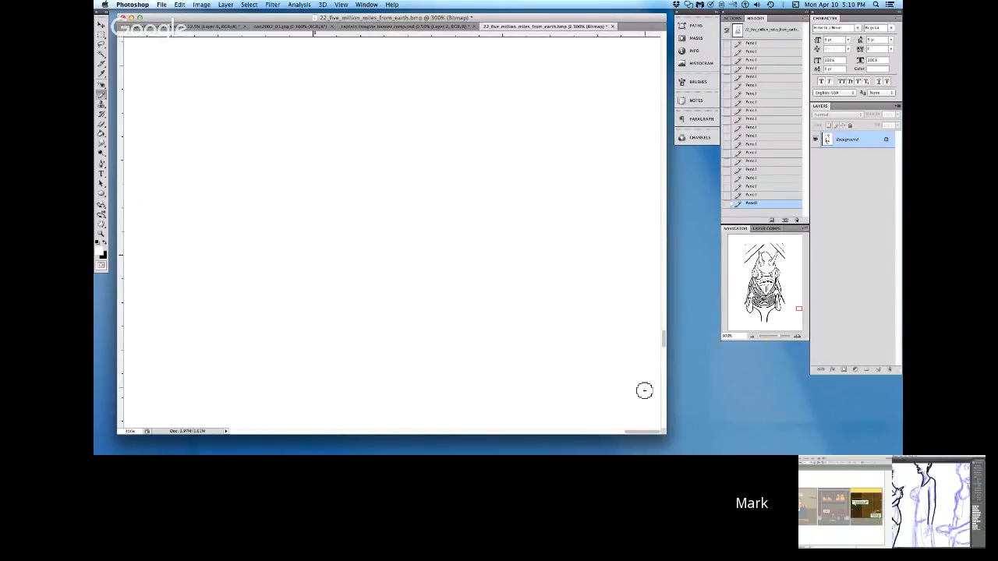
click(446, 434)
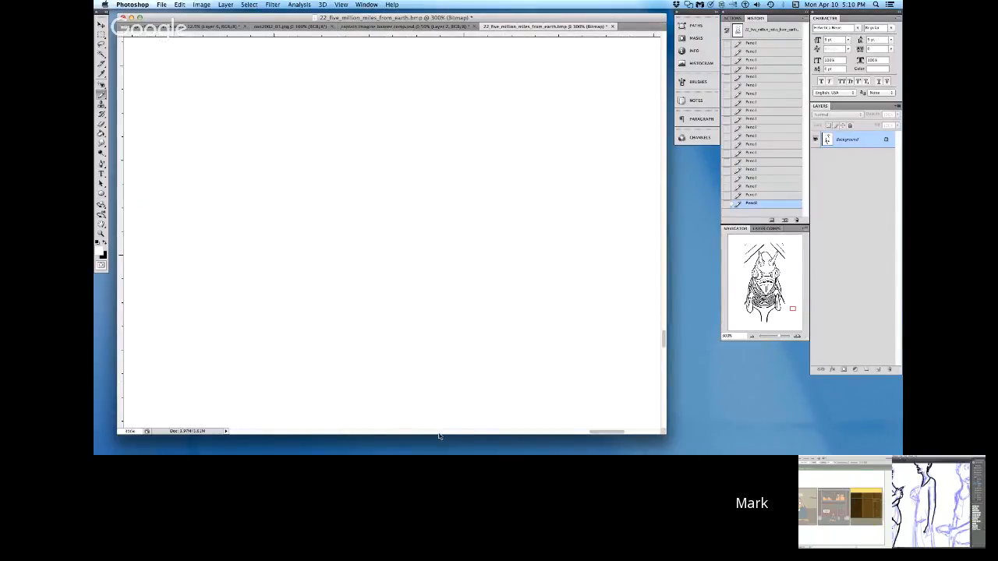
click(407, 433)
click(400, 433)
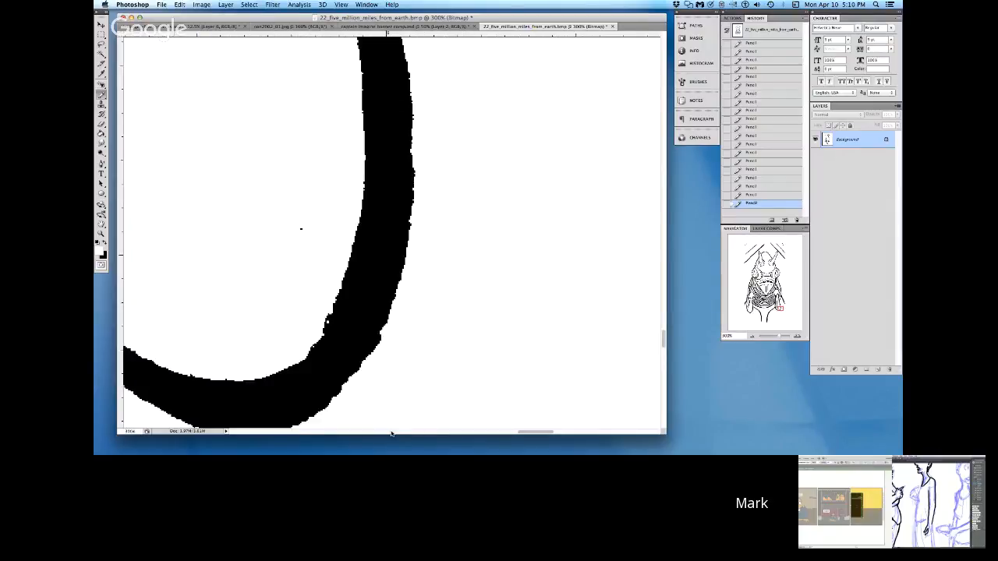
mouse_move(357, 176)
mouse_down()
mouse_move(343, 265)
mouse_move(322, 330)
mouse_move(305, 345)
mouse_up()
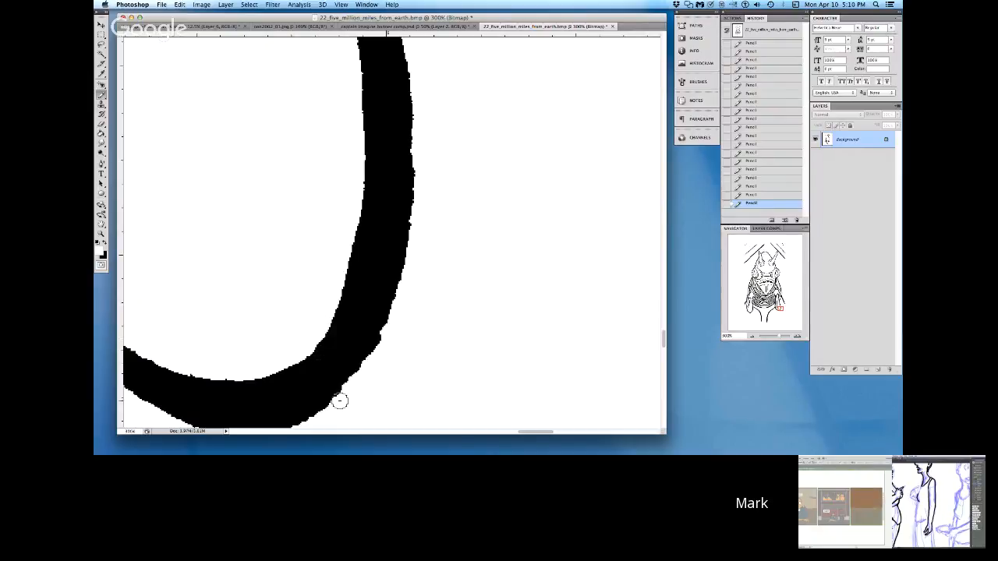
key(x)
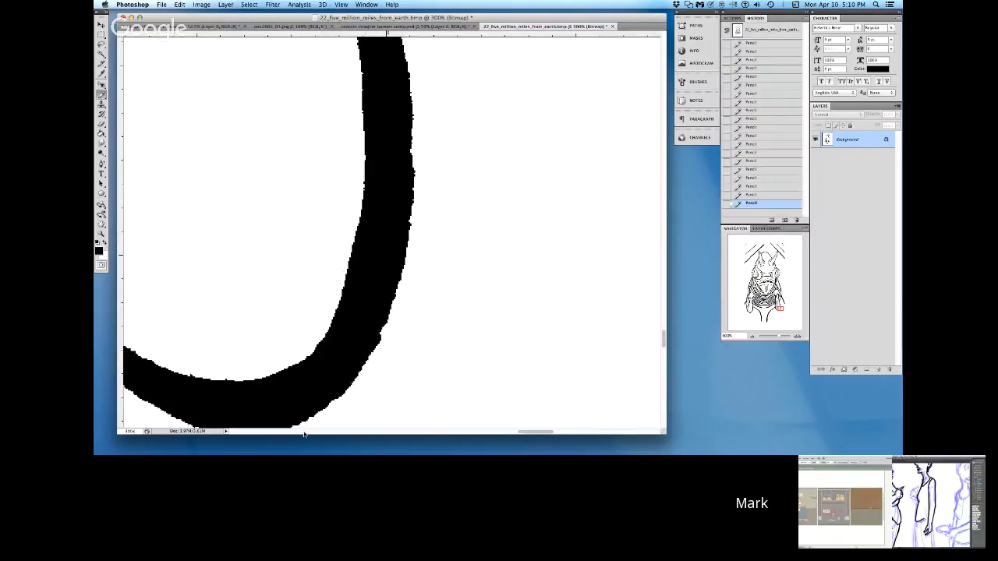
key(x)
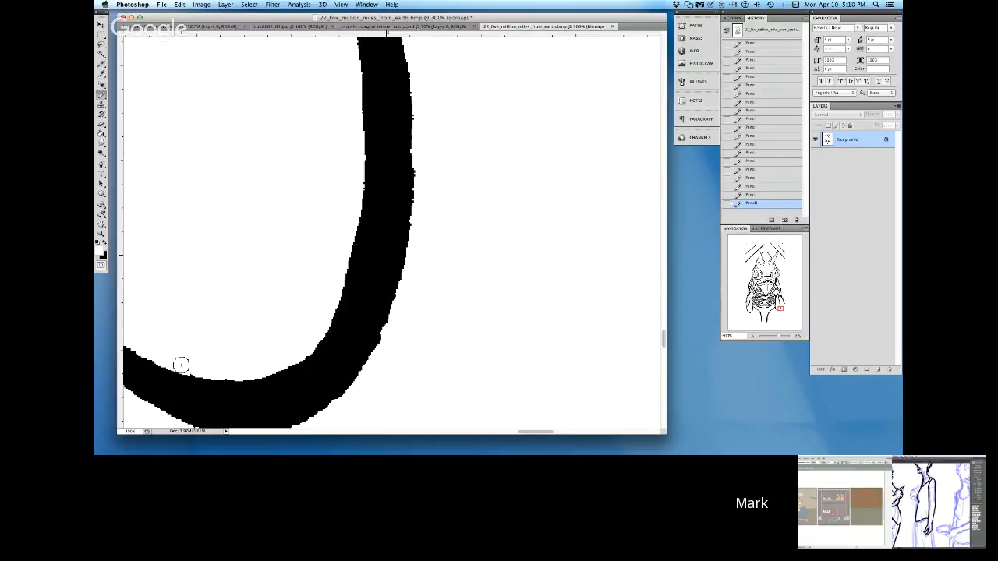
Step: Smooth the lower-left edge of the right-hand arm's outline, below where the slanted neck line joins, with black Pencil
click(287, 432)
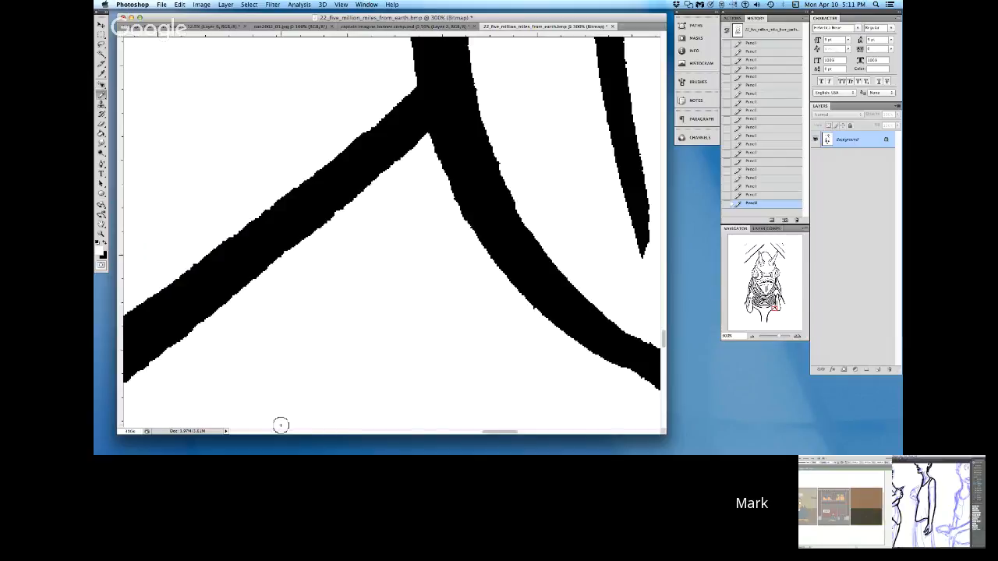
key(x)
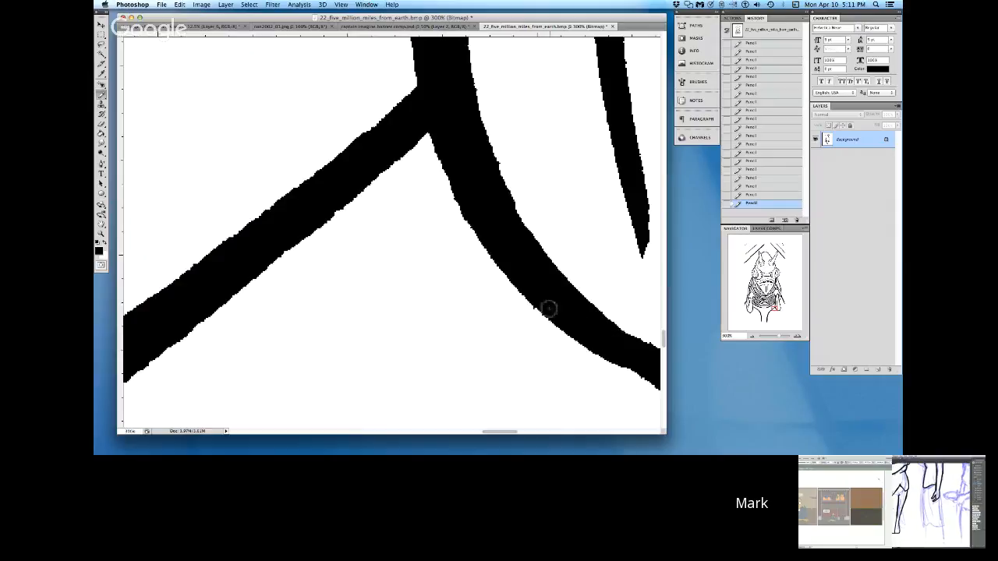
drag(540, 303, 649, 383)
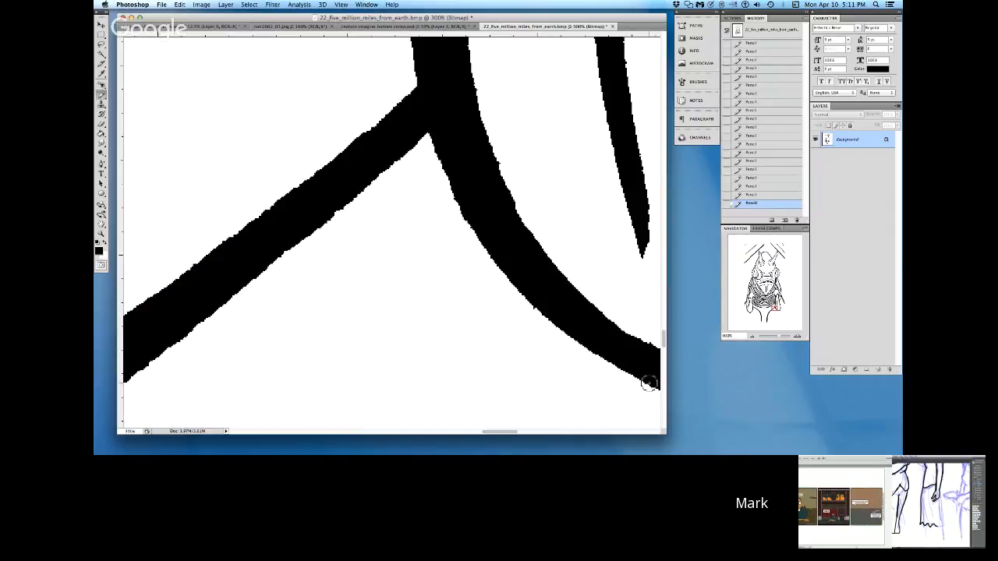
Step: Trim the bump on the underside of the slanted line between the left-hand arm and the neck with white Pencil
click(428, 433)
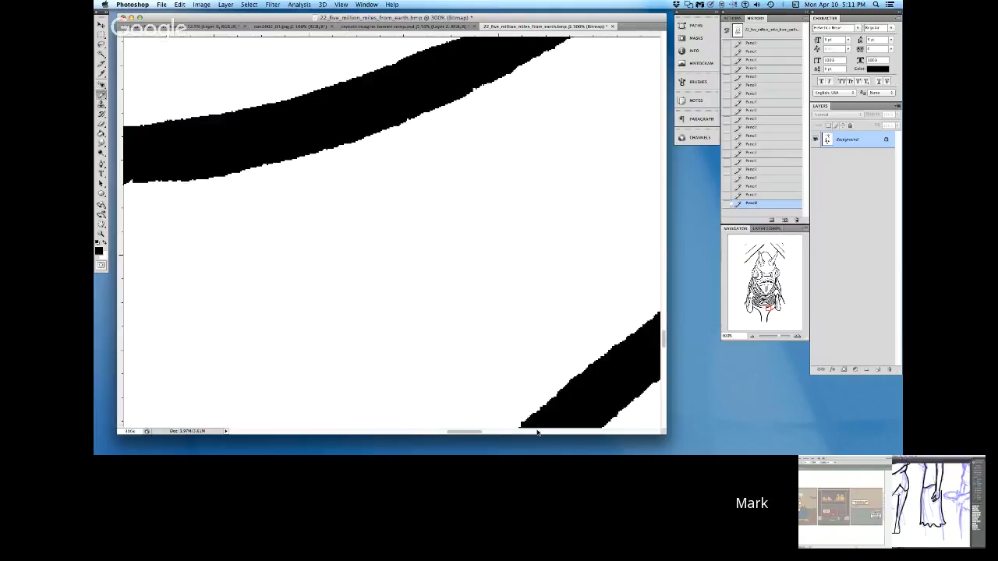
click(413, 433)
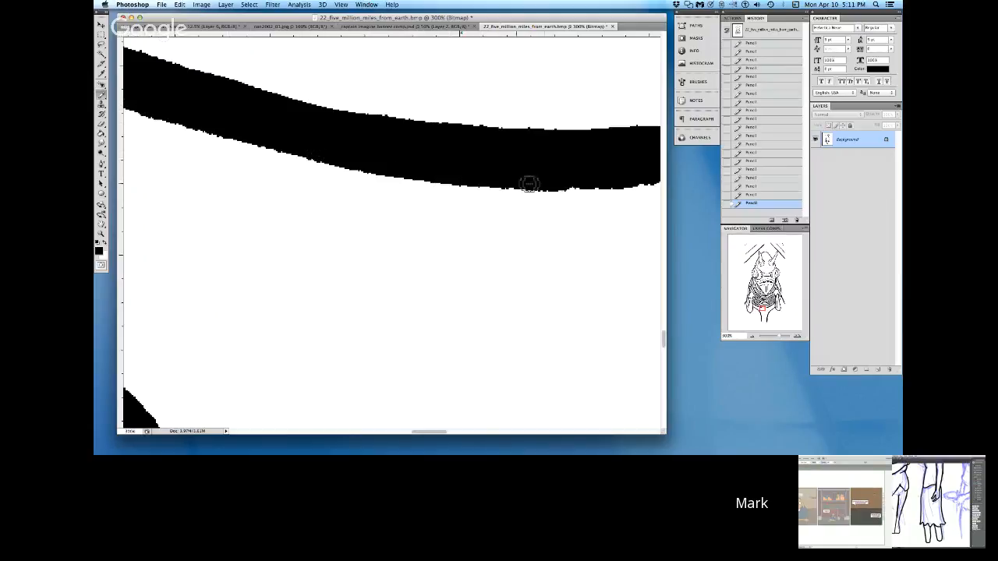
click(363, 435)
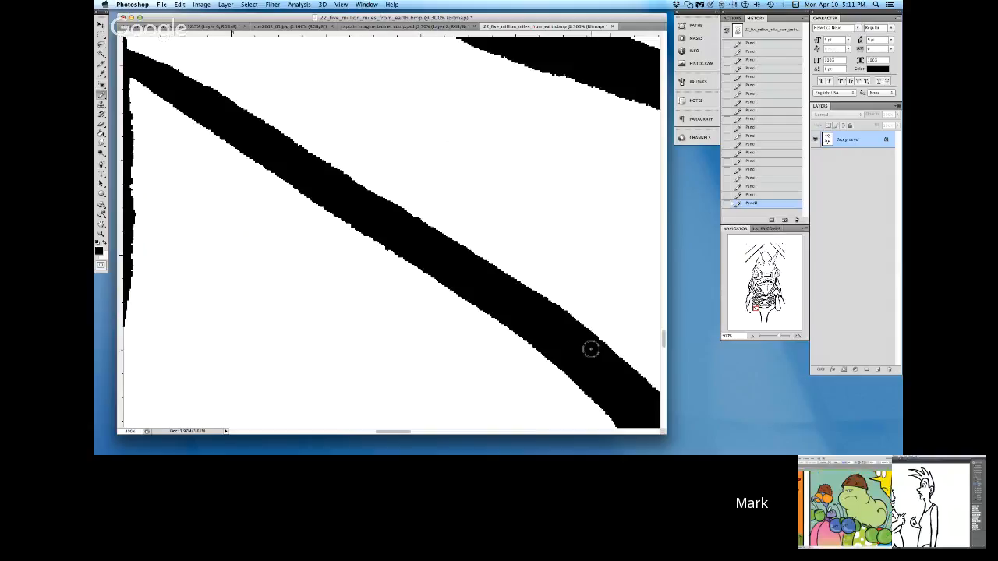
key(x)
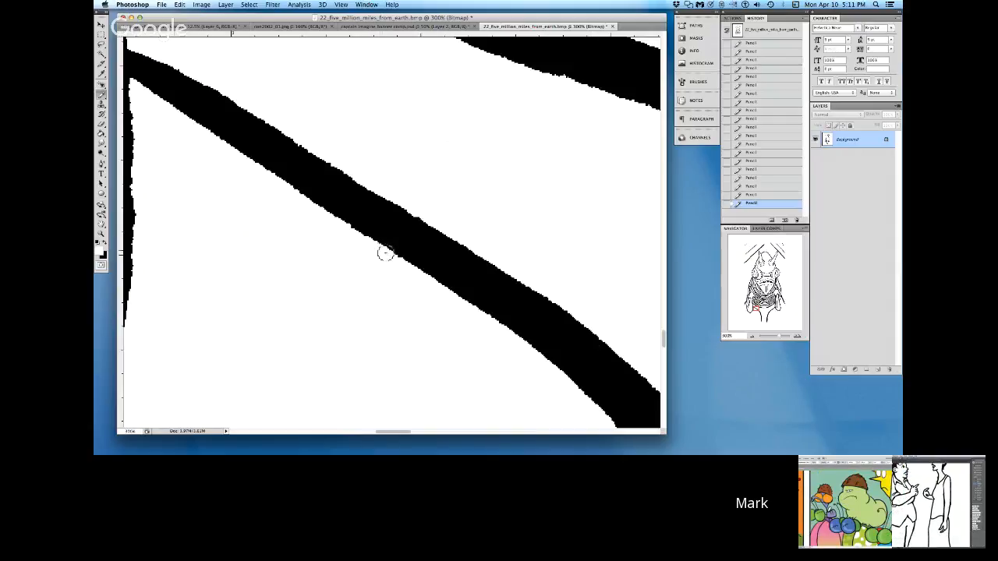
Step: Extend the left prong of the forked line inside the left-hand arm and fill out its left edge with black Pencil
scroll(371, 423, left, 5)
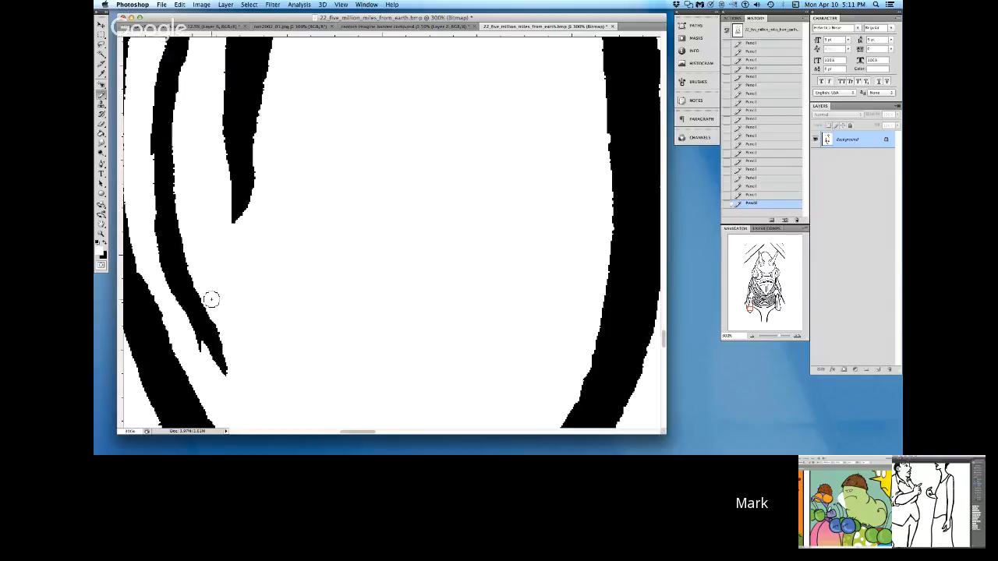
click(105, 247)
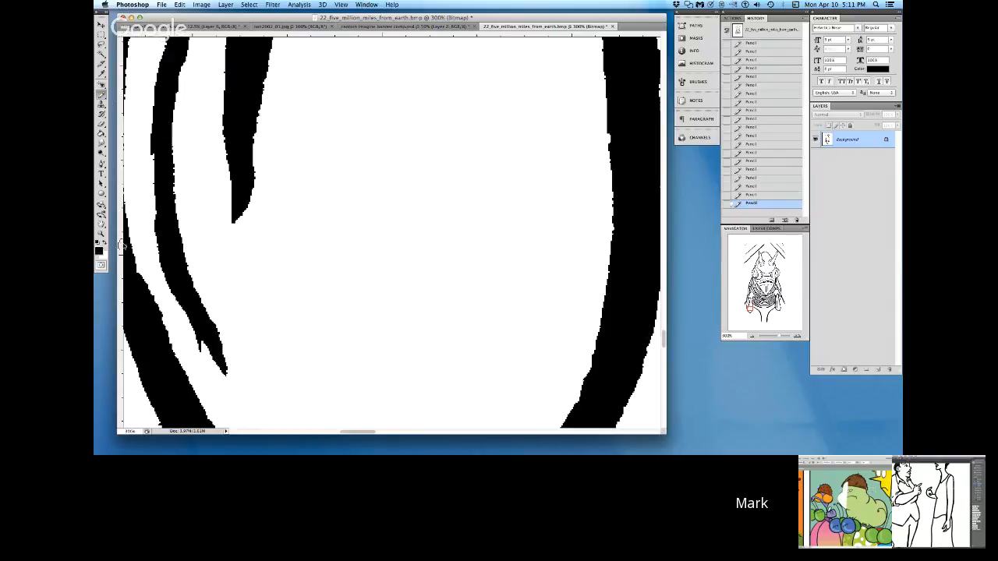
drag(202, 368, 188, 313)
mouse_move(154, 145)
mouse_down()
mouse_move(153, 199)
mouse_move(180, 289)
mouse_up()
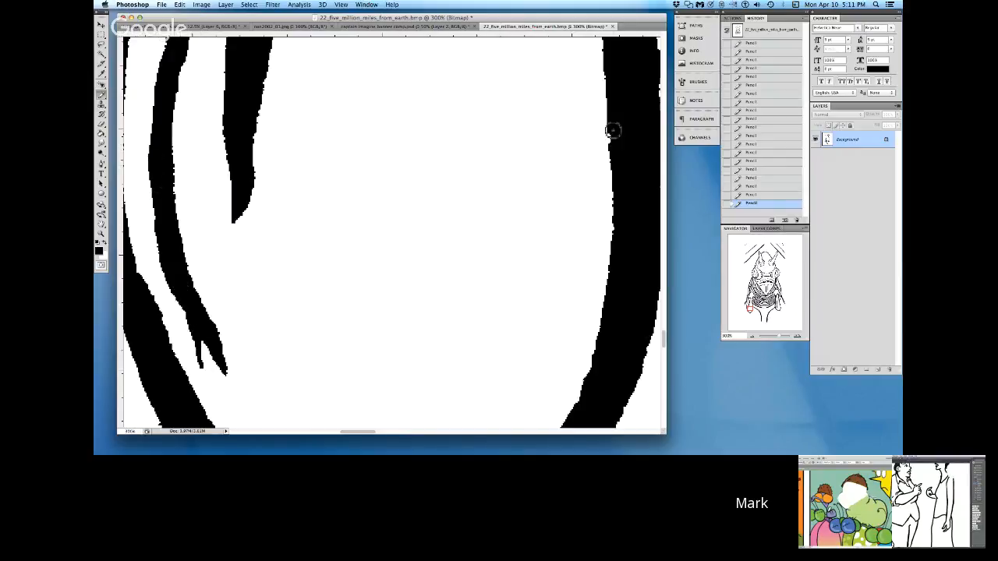
Step: Smooth the inner edge of the left-hand arm's right outline with black Pencil and erase the stray speck outside the arm in white
mouse_move(613, 128)
mouse_down()
mouse_move(612, 294)
mouse_move(586, 382)
mouse_move(562, 421)
mouse_up()
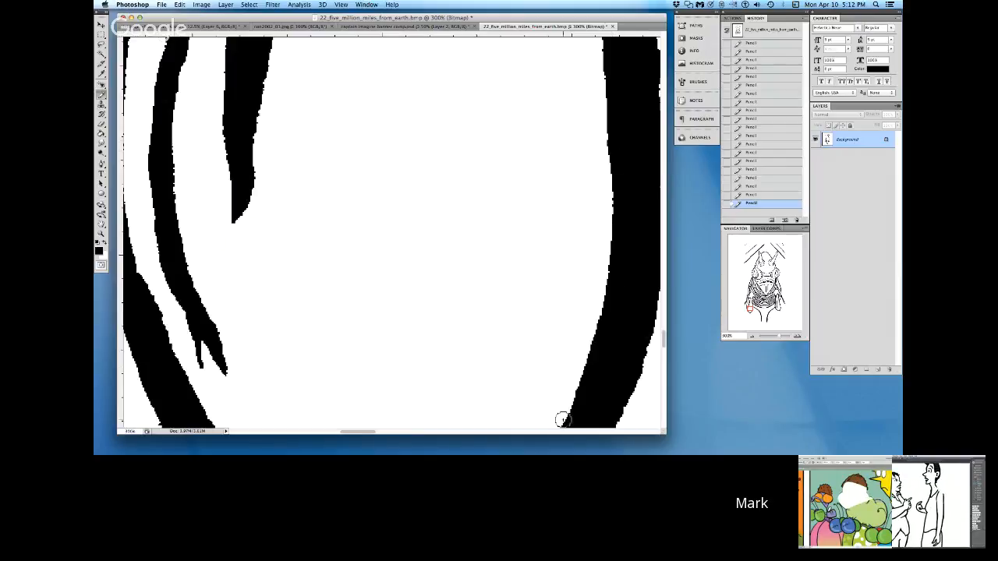
click(311, 434)
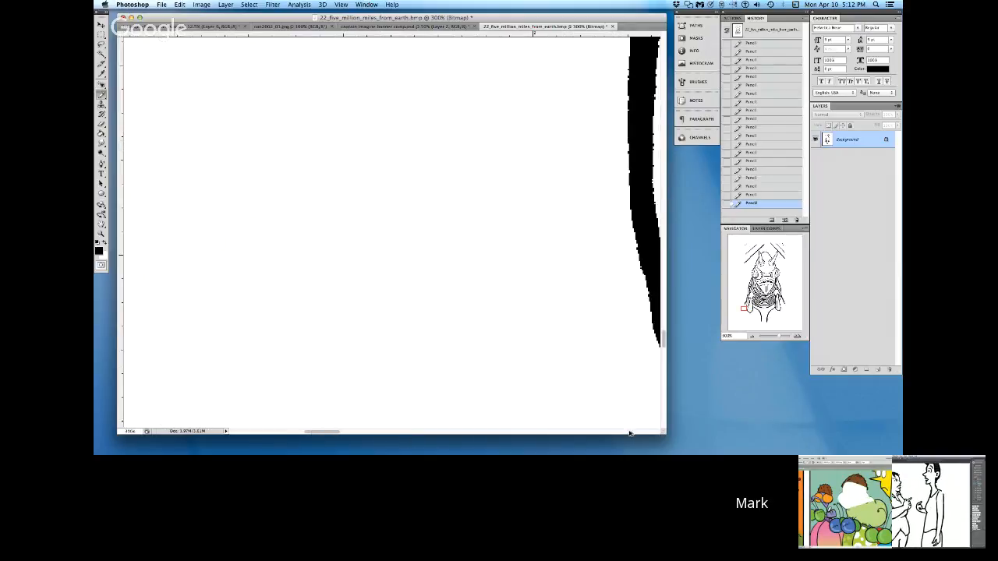
click(640, 435)
click(331, 434)
click(272, 433)
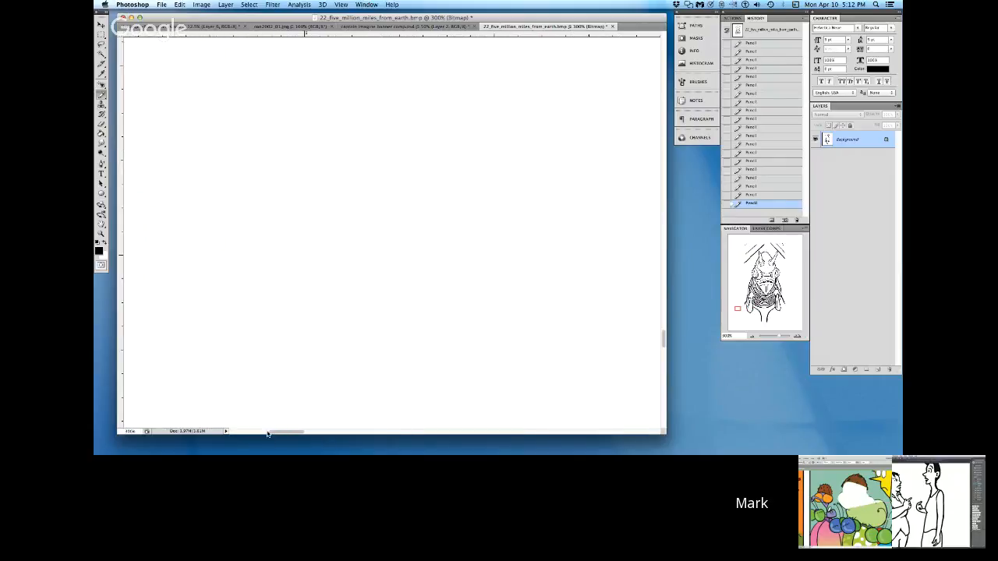
click(258, 434)
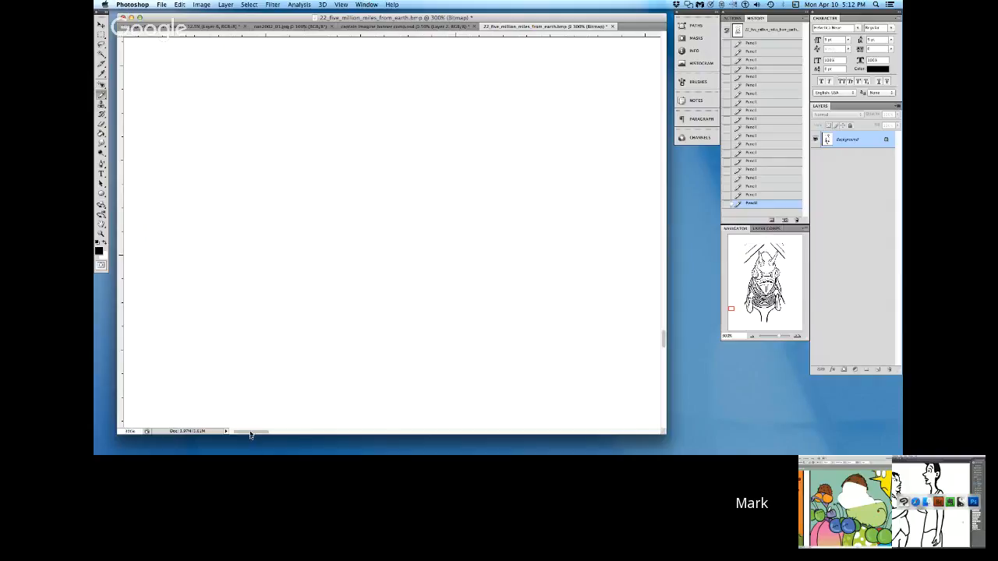
click(664, 416)
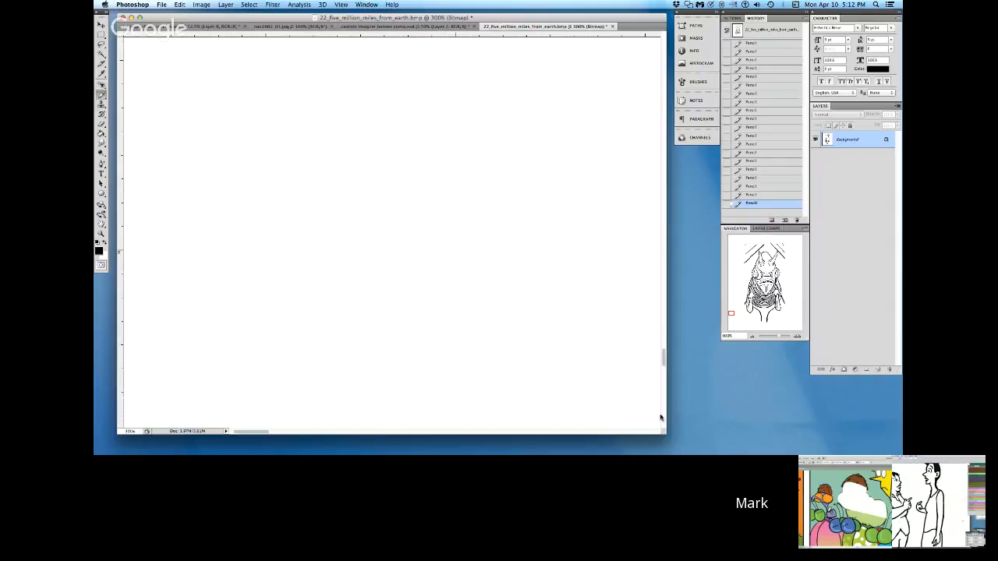
click(649, 433)
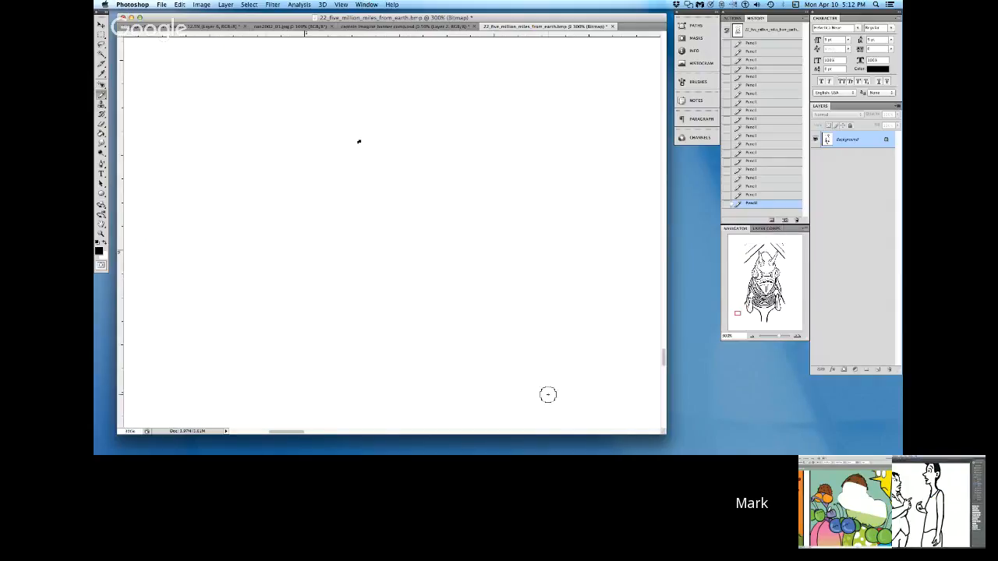
click(106, 246)
Step: Smooth the outer lower edge of the left-hand arm's rounded tip with black Pencil
click(639, 435)
click(641, 434)
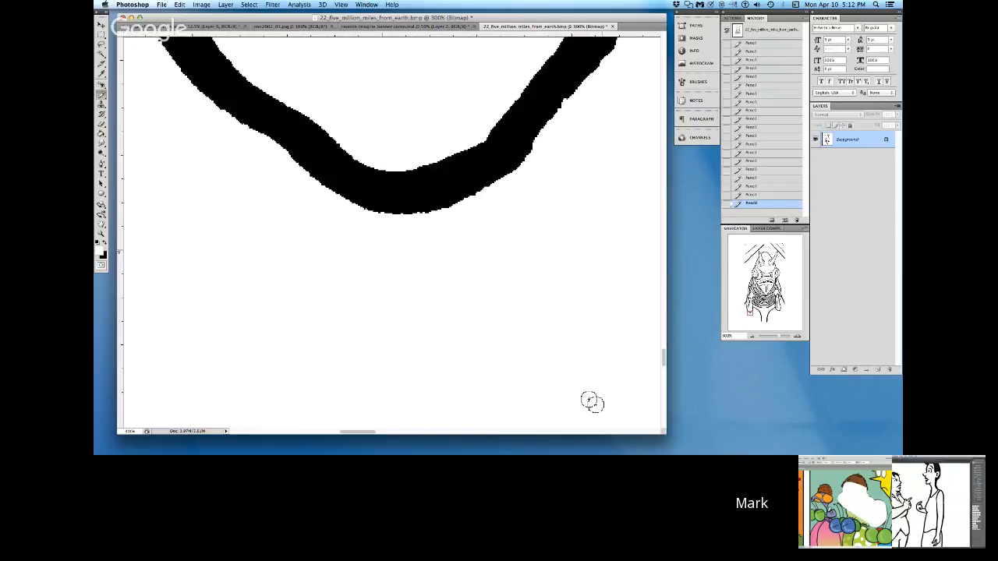
click(106, 247)
mouse_move(527, 125)
mouse_down()
mouse_move(604, 47)
mouse_move(529, 146)
mouse_move(467, 193)
mouse_move(379, 205)
mouse_up()
click(634, 434)
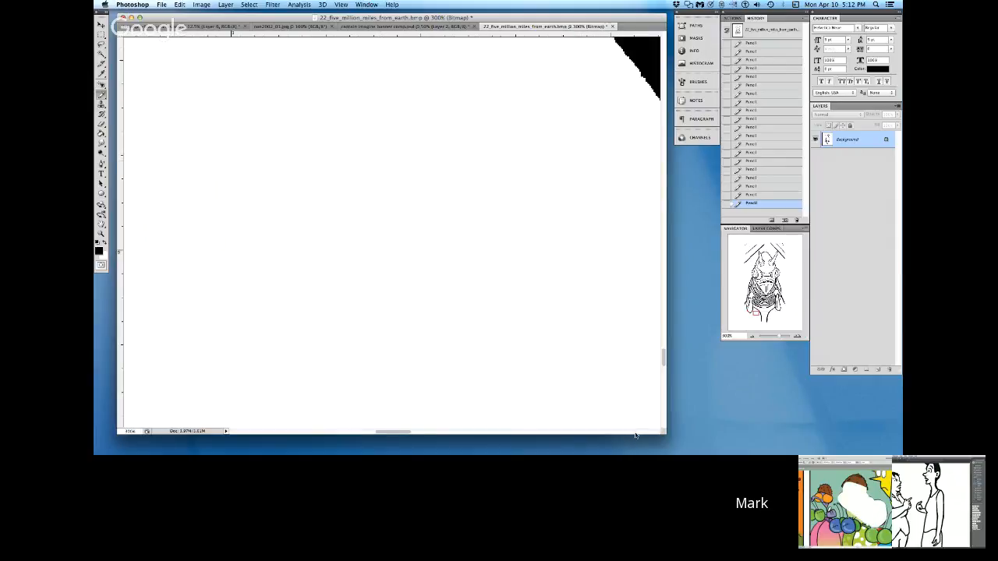
click(634, 435)
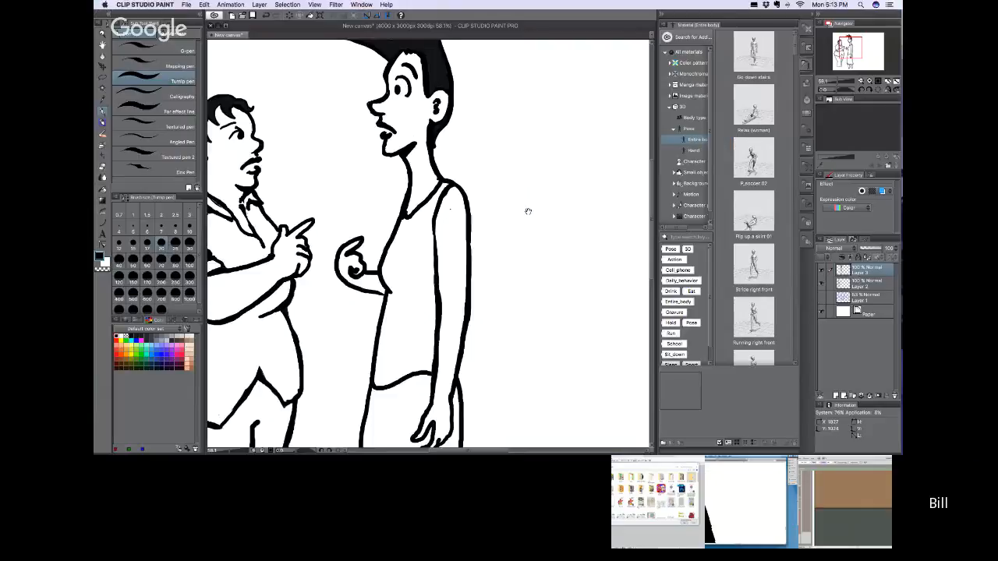
Step: Switch to the two-figure comic in Clip Studio Paint and add a new raster layer above the top inked layer
drag(527, 211, 438, 210)
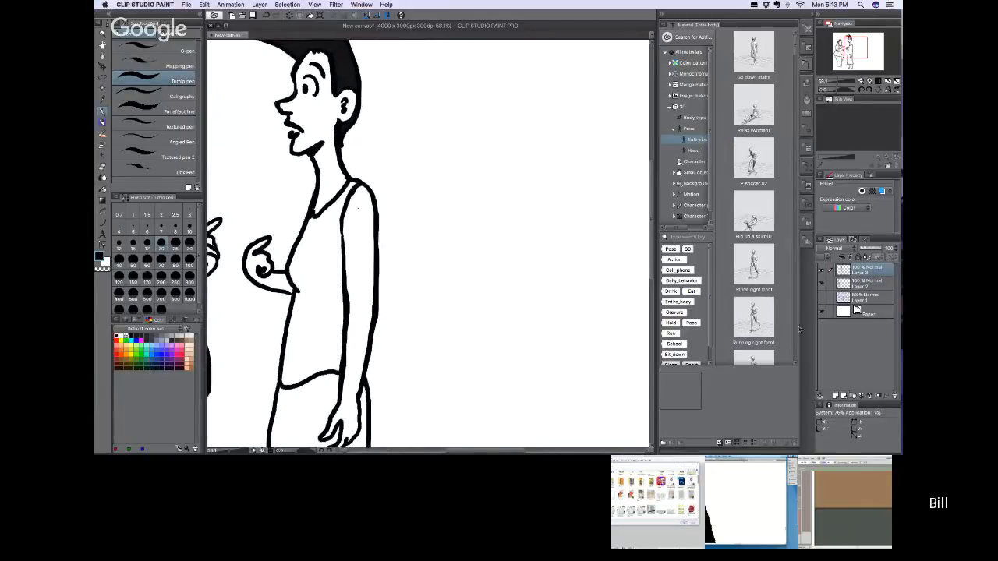
click(836, 396)
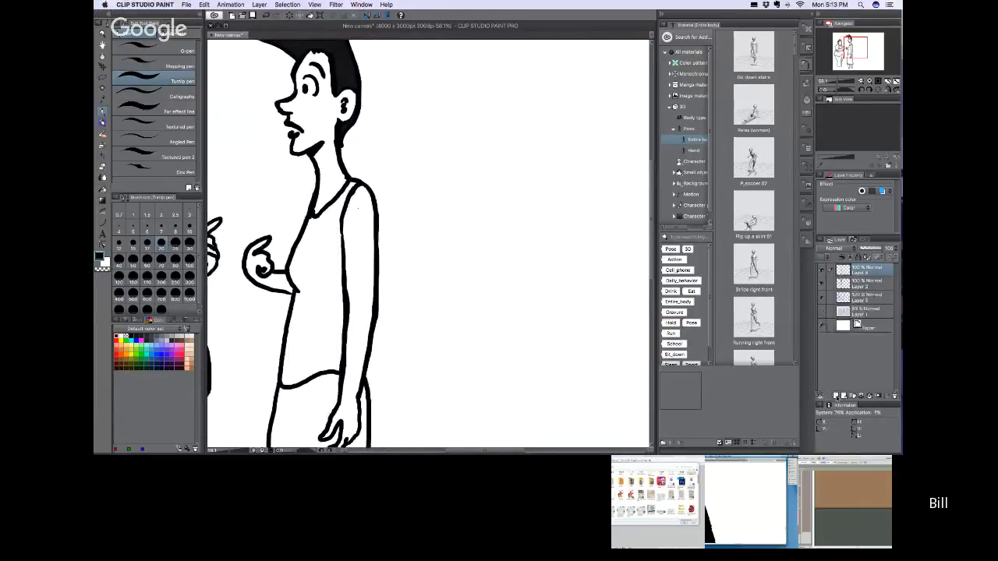
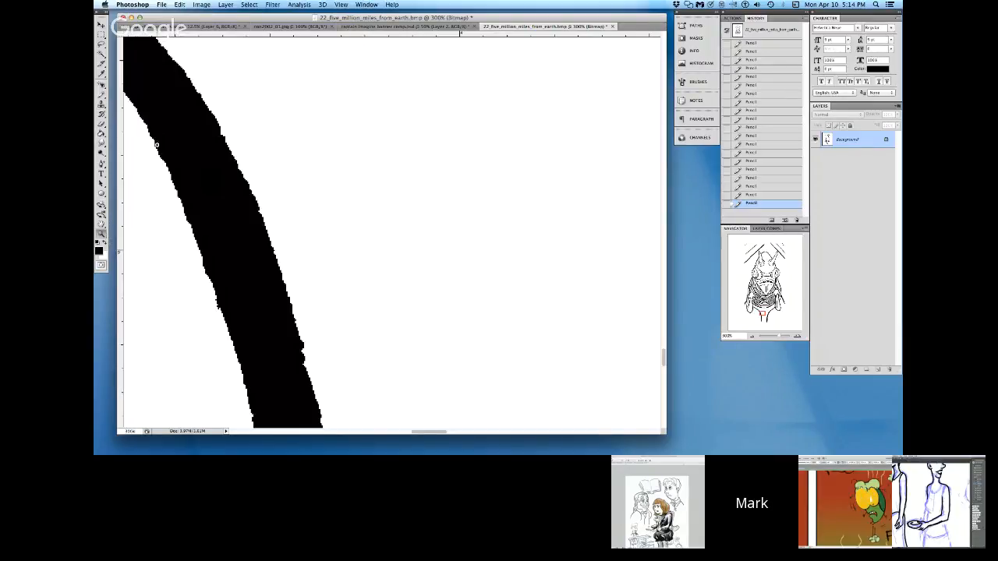
Step: Switch back to the creature line art in Photoshop and smooth the edges of the left-hand leg line with white Pencil
click(102, 94)
click(106, 244)
drag(140, 127, 228, 351)
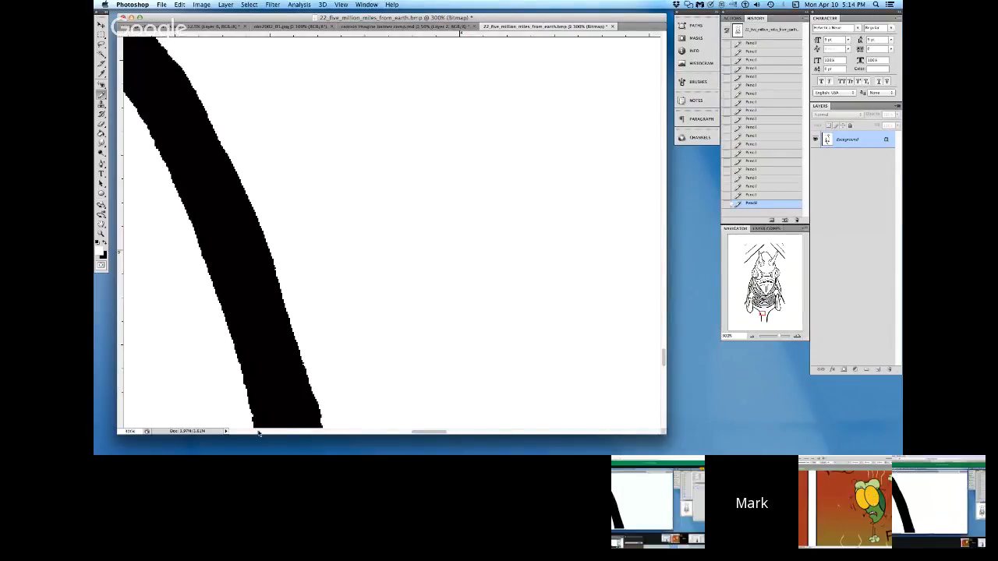
Step: Smooth the underside of the left-hand arm's rounded tip with black Pencil, from its left slope to the lowest point
scroll(260, 433, left, 10)
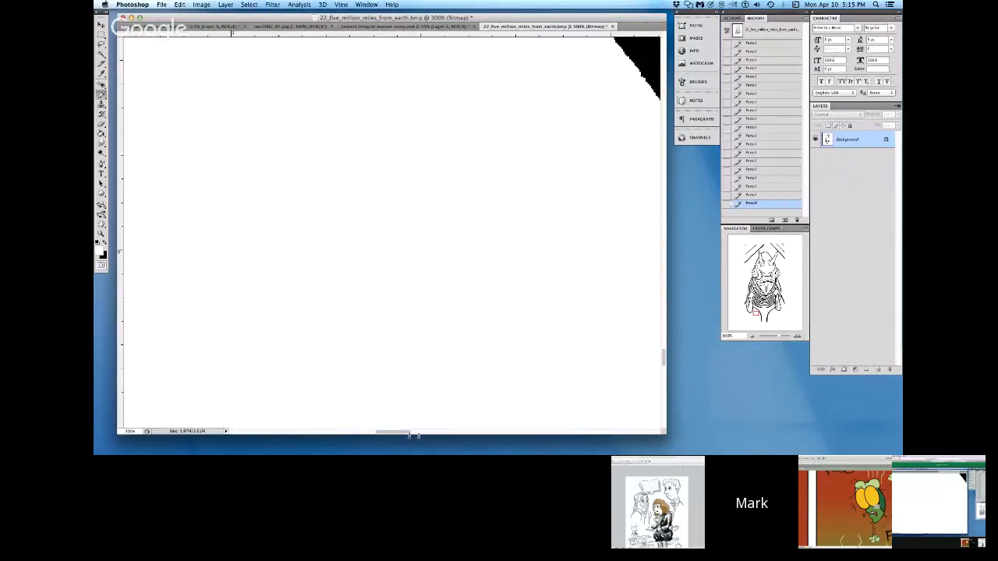
scroll(265, 434, left, 10)
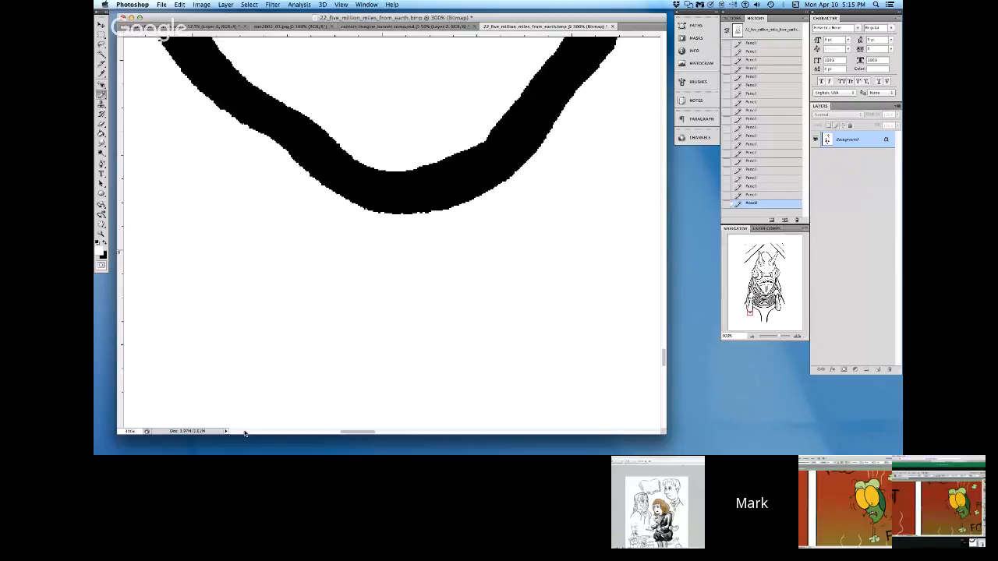
click(106, 243)
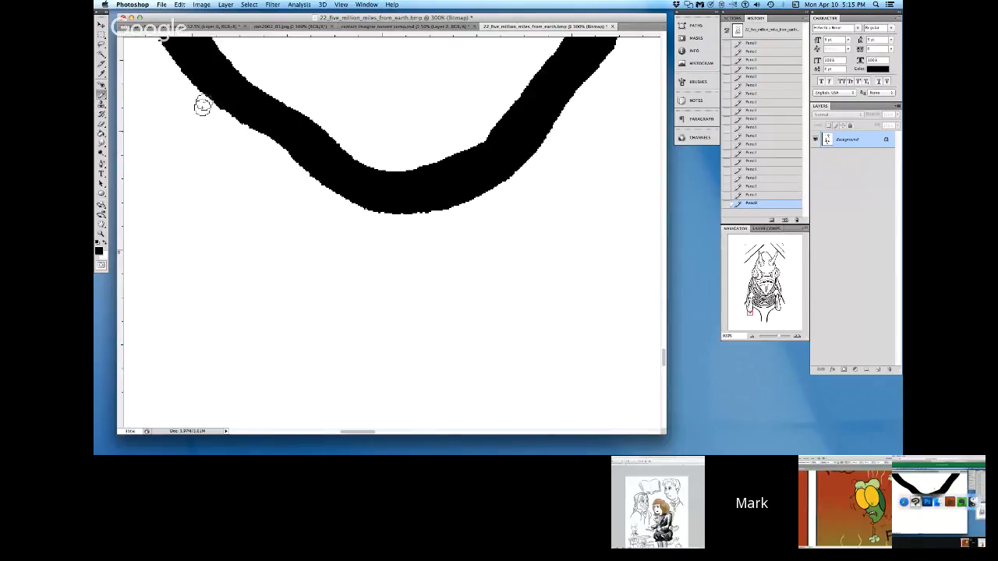
click(110, 242)
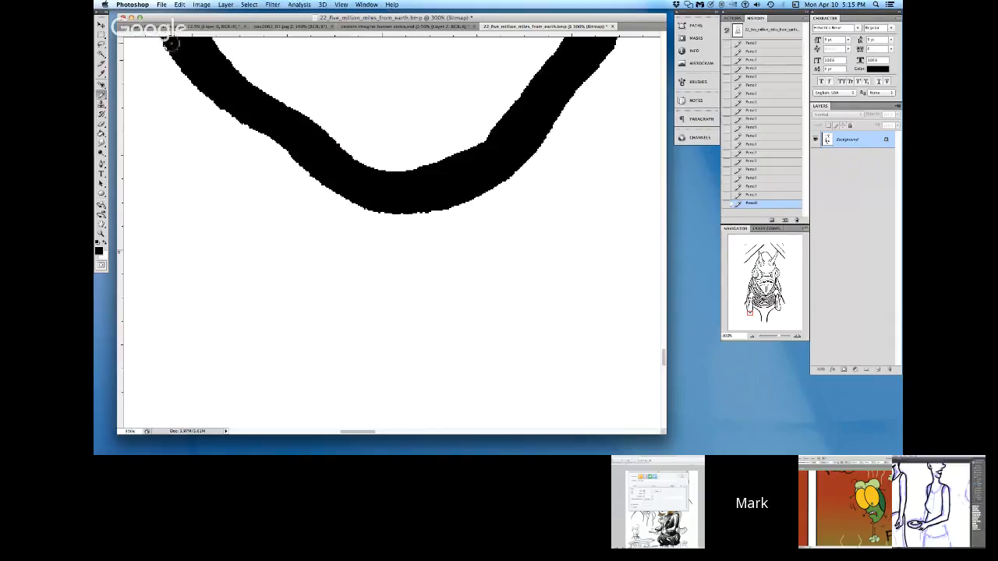
drag(195, 80, 331, 185)
mouse_move(285, 142)
mouse_down()
mouse_move(365, 204)
mouse_move(406, 207)
mouse_move(443, 188)
mouse_move(397, 208)
mouse_move(453, 198)
mouse_up()
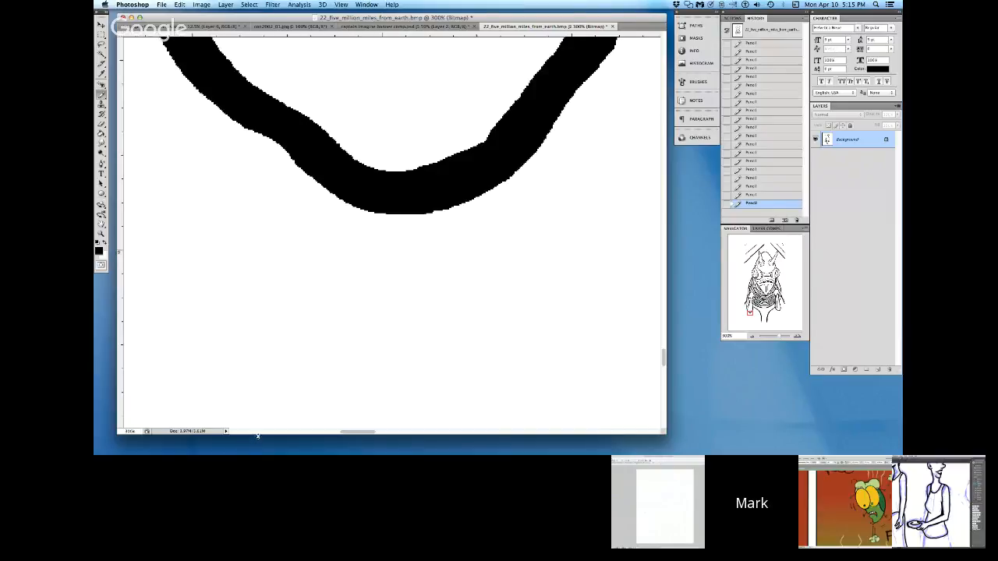
Step: Fill out the left edge of the right-hand leg line with black Pencil and smooth both its edges in white
click(257, 432)
click(254, 432)
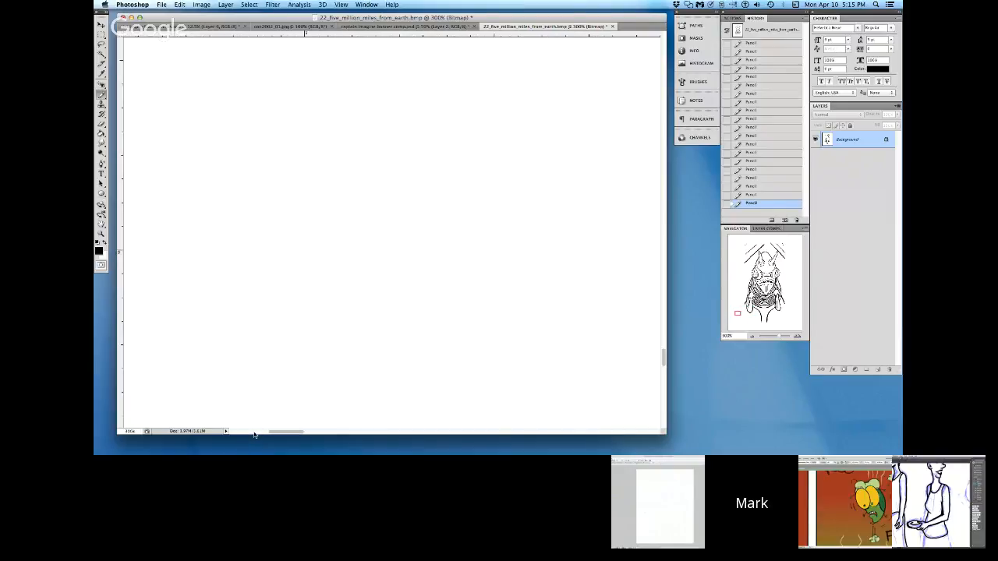
click(247, 432)
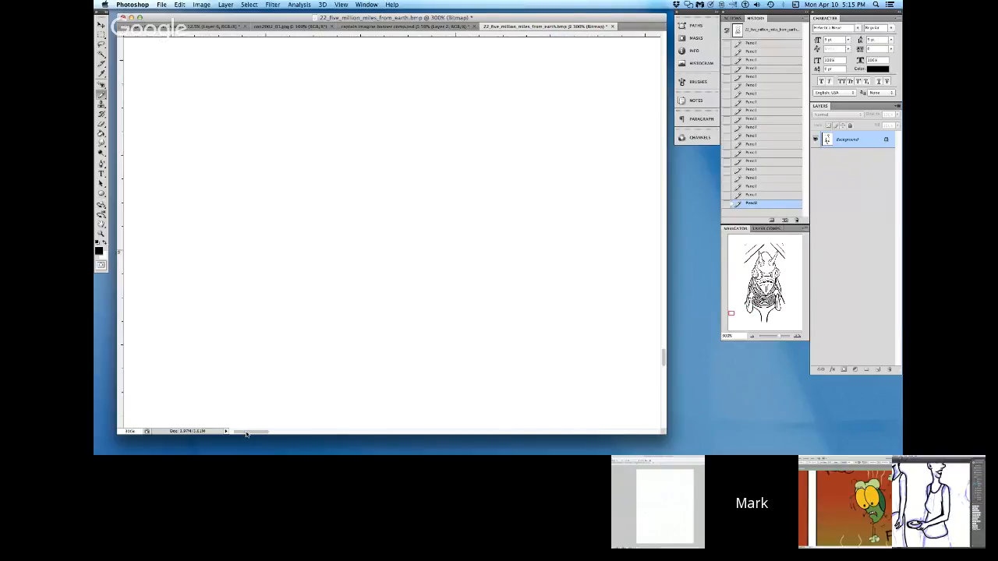
click(649, 433)
click(650, 433)
click(651, 433)
click(650, 433)
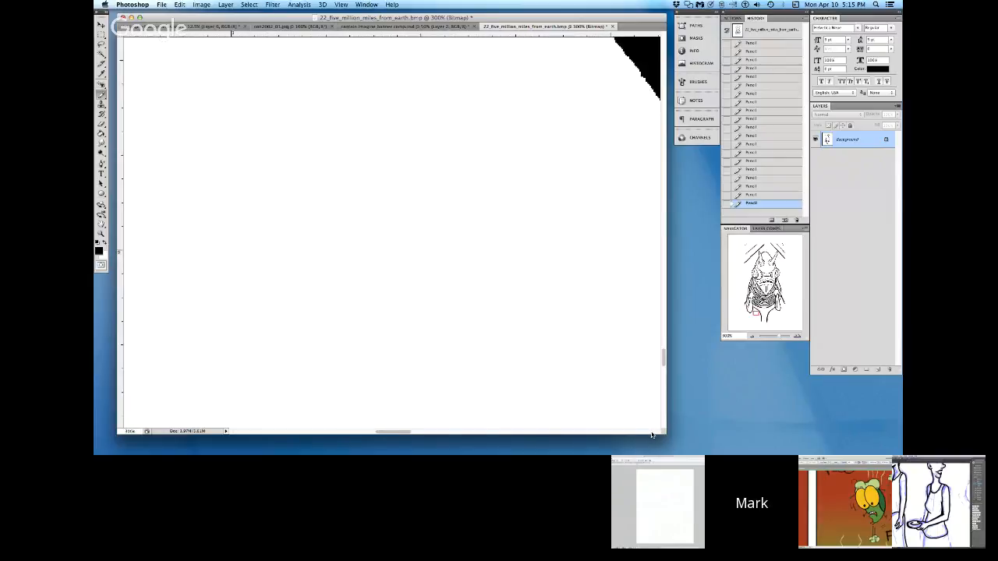
click(652, 435)
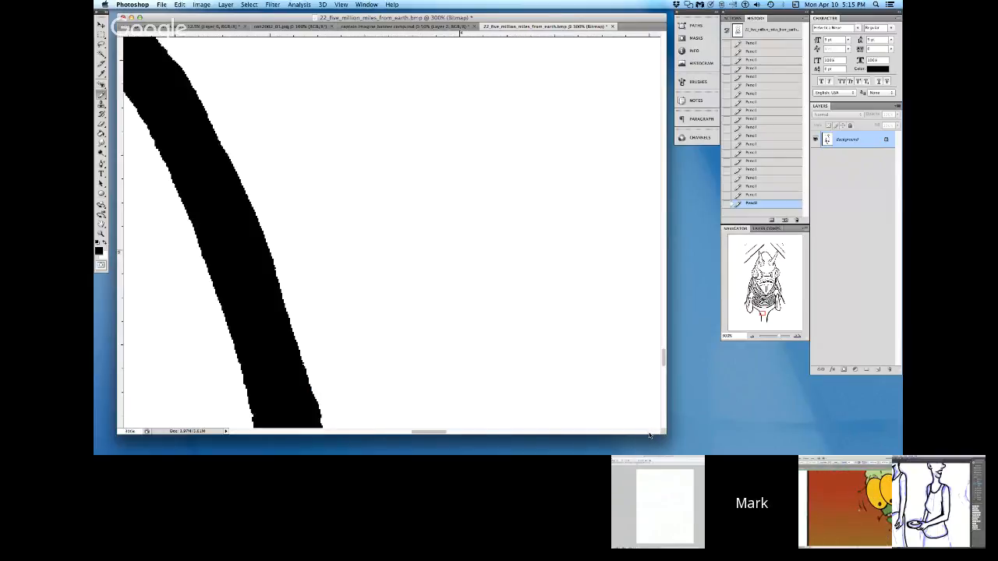
click(651, 435)
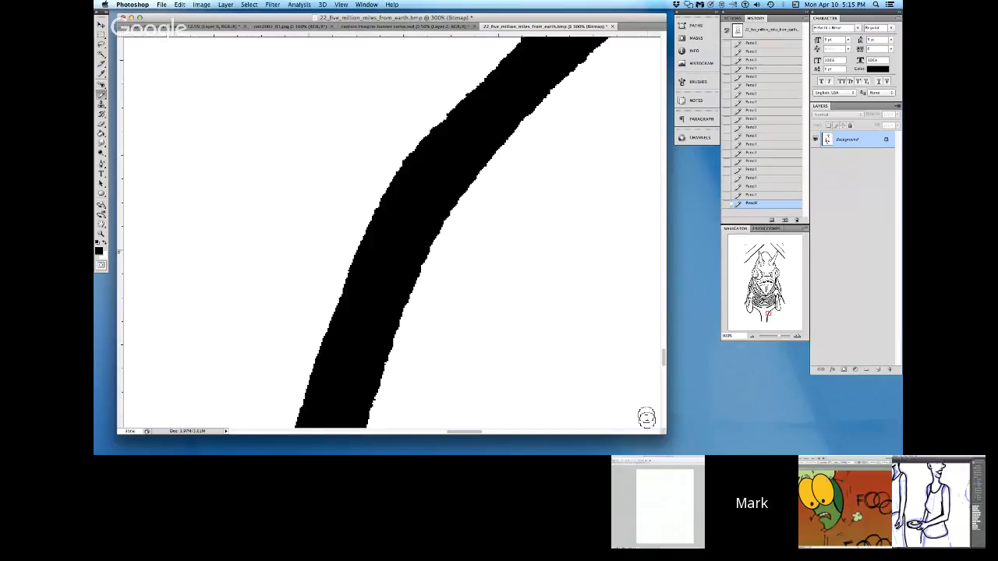
mouse_move(514, 52)
mouse_down()
mouse_move(399, 175)
mouse_move(371, 235)
mouse_up()
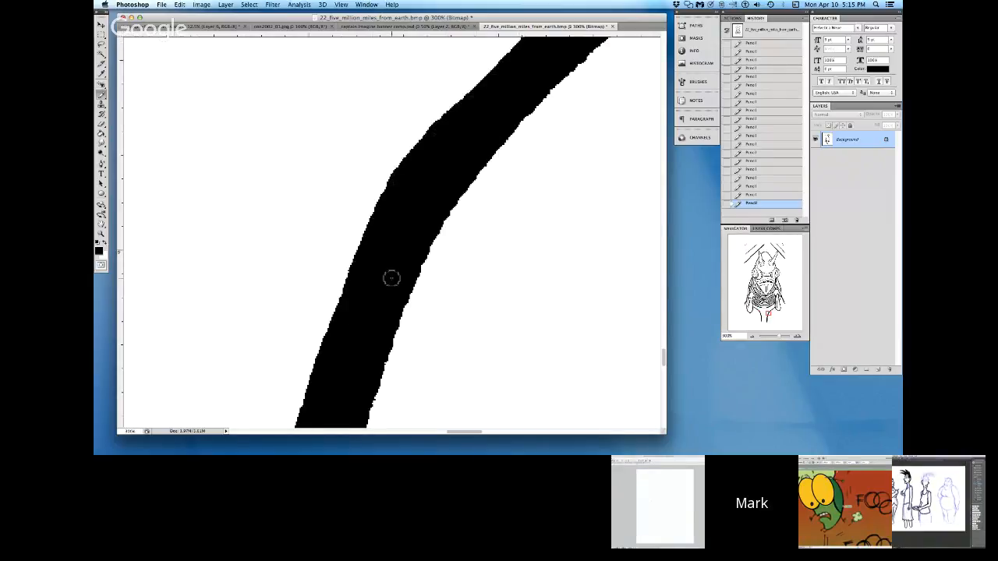
click(106, 244)
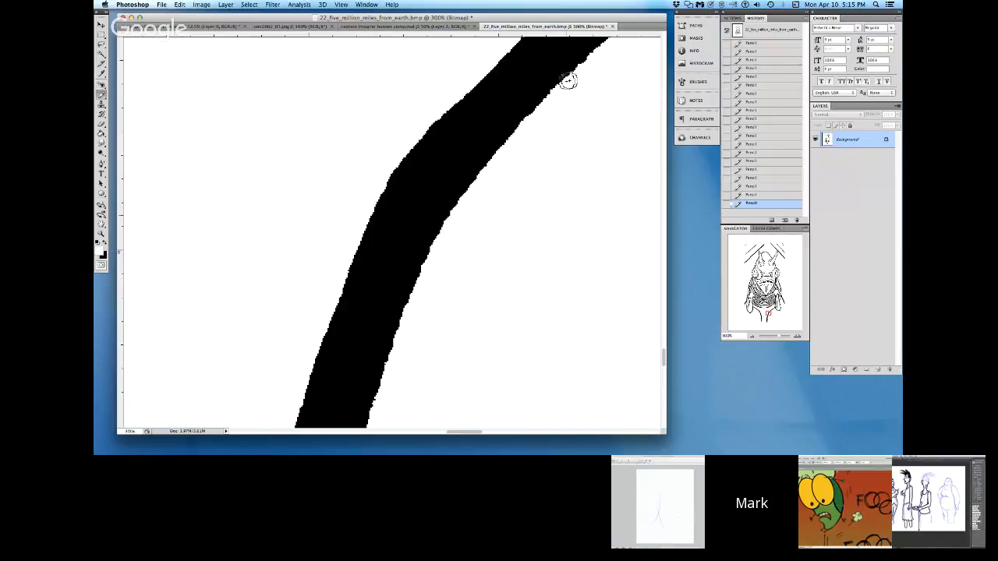
mouse_move(595, 55)
mouse_down()
mouse_move(496, 163)
mouse_move(437, 253)
mouse_up()
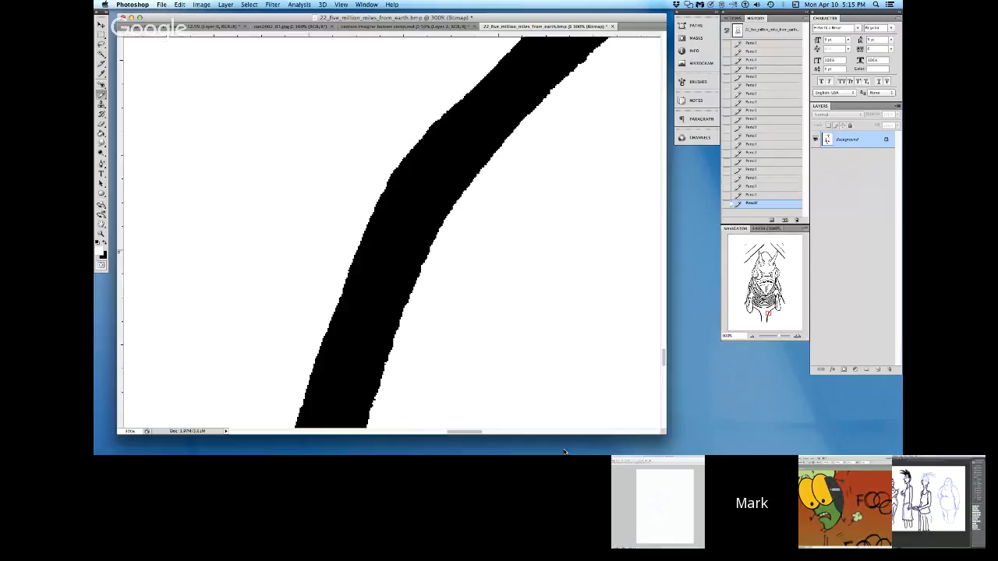
mouse_move(426, 109)
mouse_down()
mouse_move(434, 116)
mouse_move(392, 169)
mouse_move(331, 299)
mouse_up()
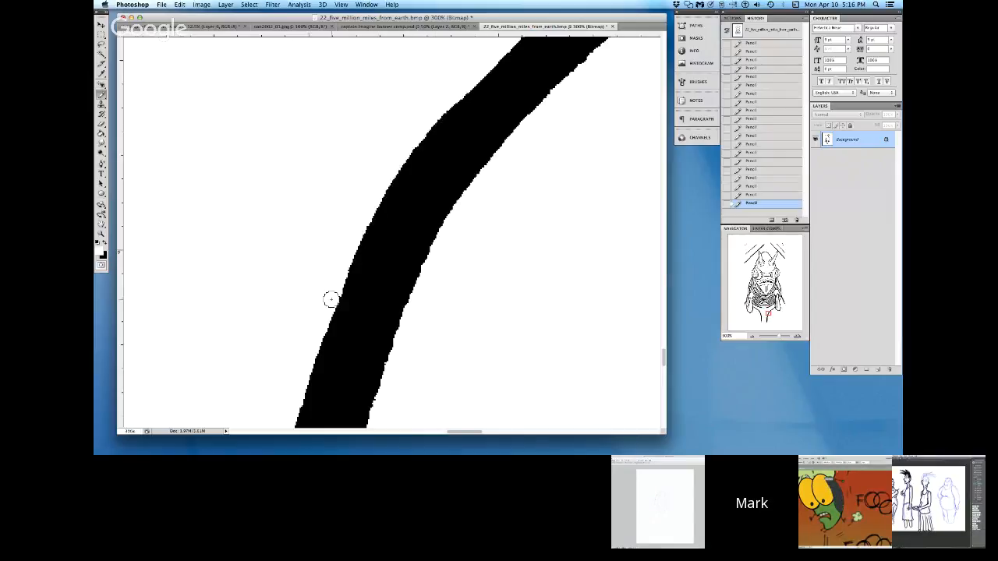
Step: Paint over the stray horizontal mark to the right of the creature's leg lines with white Pencil
click(587, 433)
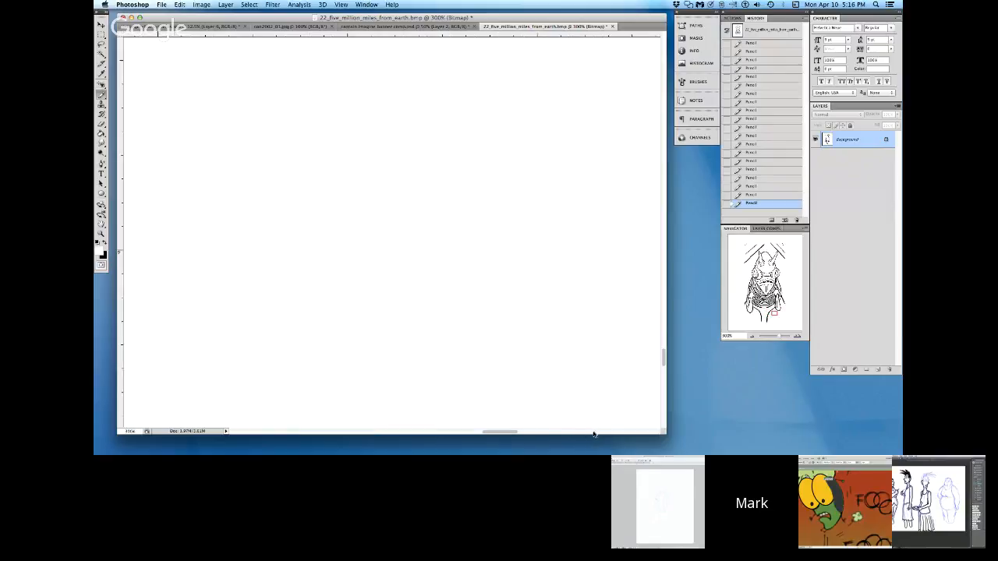
click(598, 434)
click(605, 434)
click(617, 434)
click(649, 434)
click(664, 418)
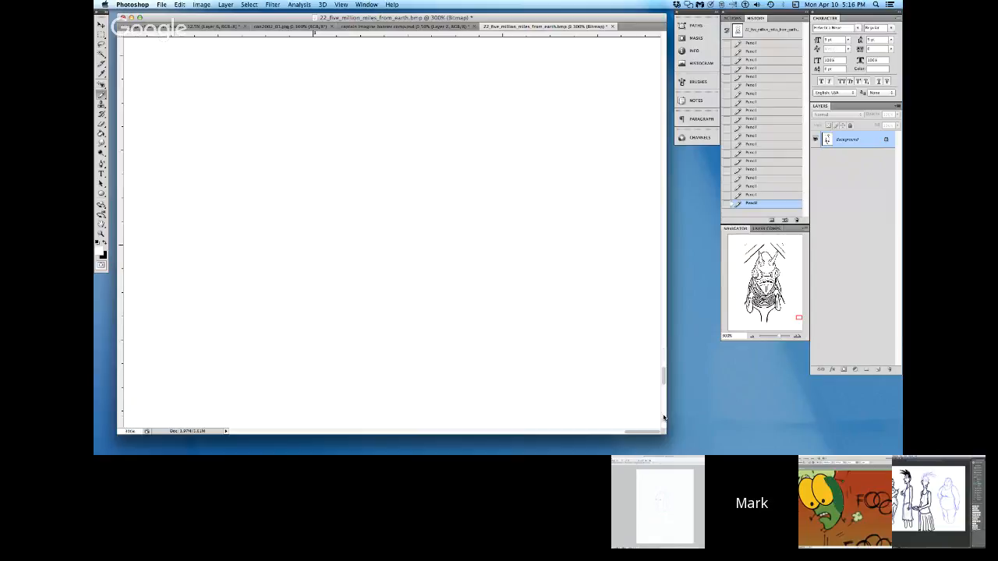
click(603, 434)
click(560, 433)
click(323, 433)
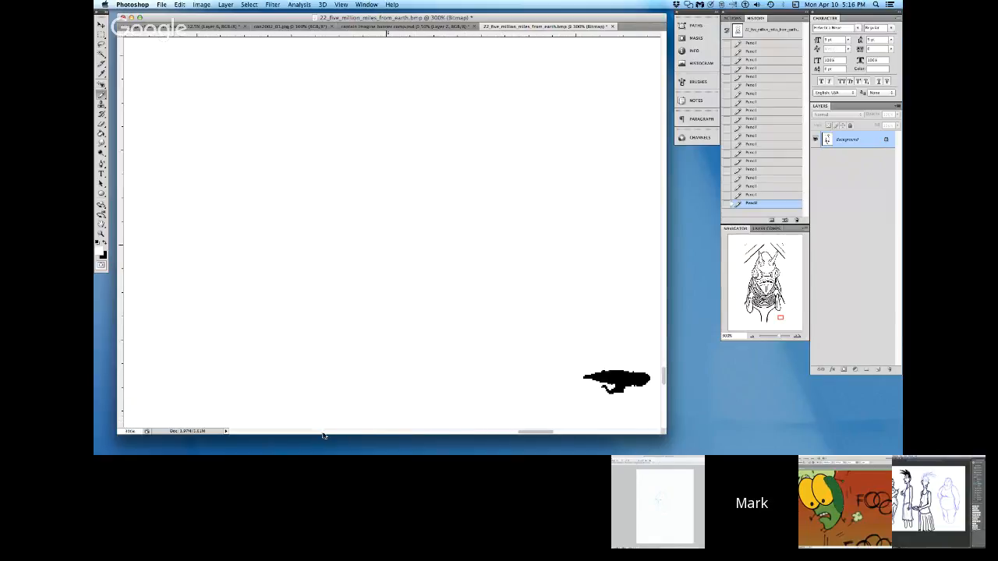
mouse_move(583, 381)
mouse_down()
mouse_move(628, 361)
mouse_move(645, 377)
mouse_up()
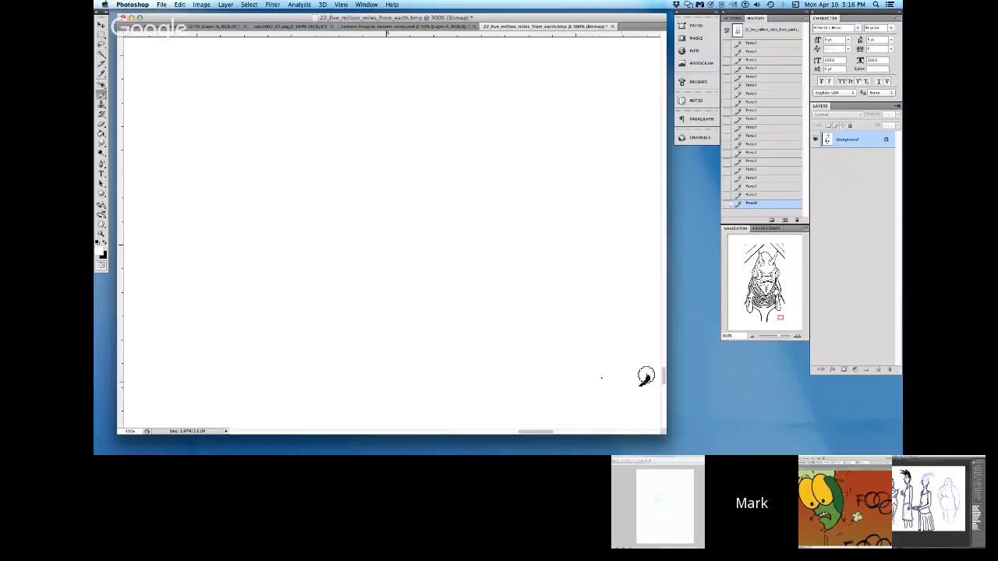
click(380, 433)
click(381, 434)
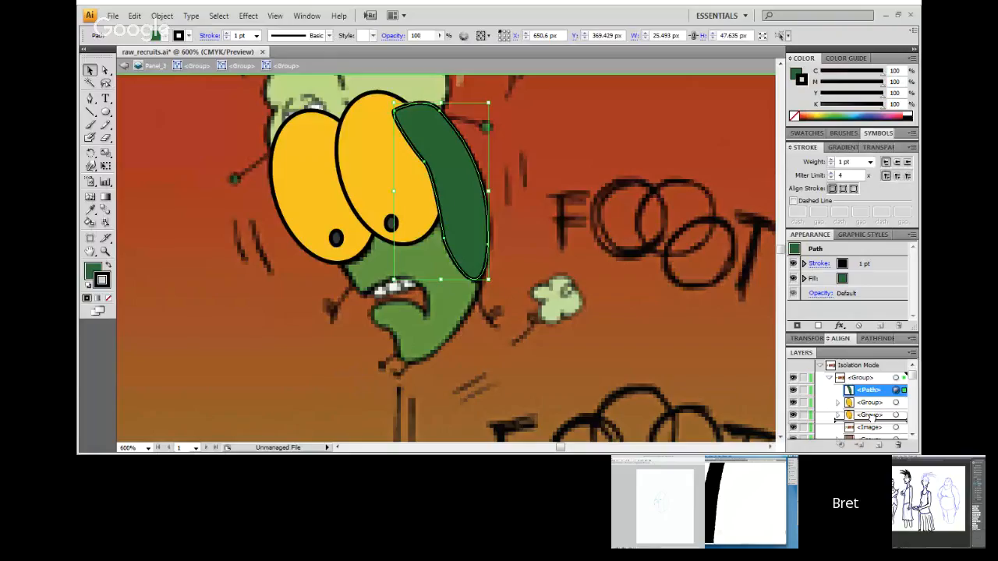
Step: Switch to raw_recruits.ai in Illustrator and select the placed image behind the green character
click(418, 174)
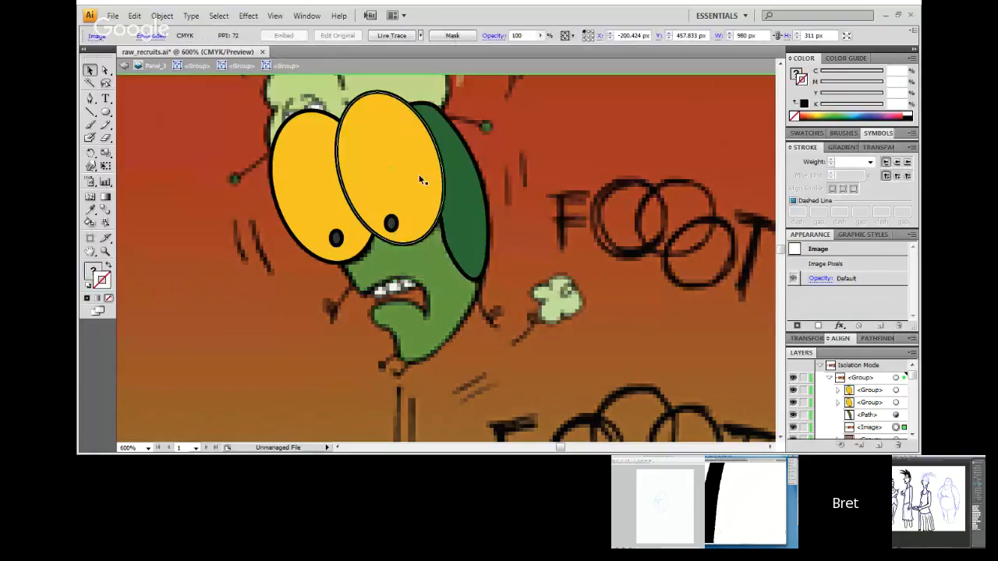
click(418, 174)
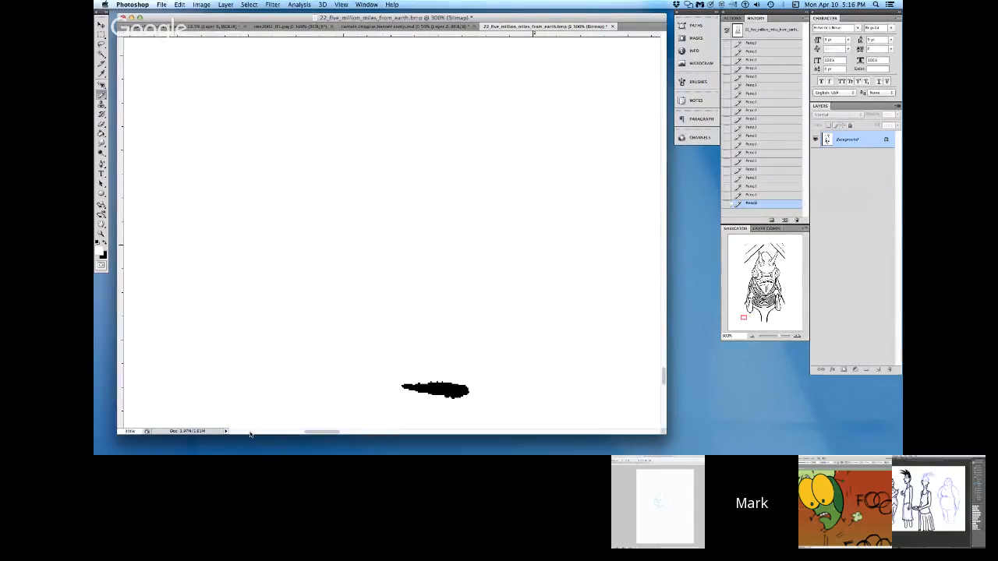
Step: Return to the creature in Photoshop, erase the stray horizontal mark left of the legs and try to erase the vertical mark below it
drag(407, 388, 466, 394)
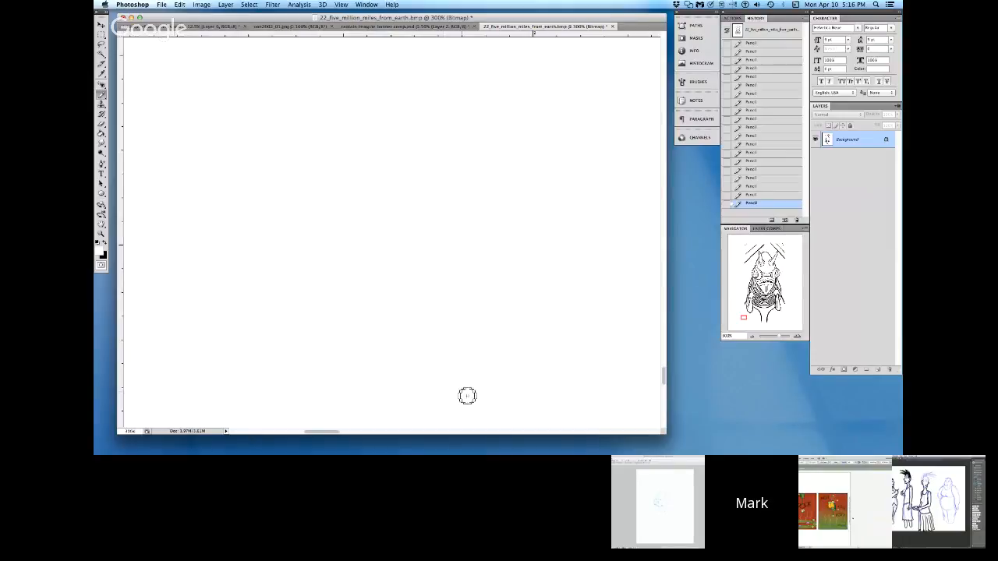
click(264, 433)
click(248, 433)
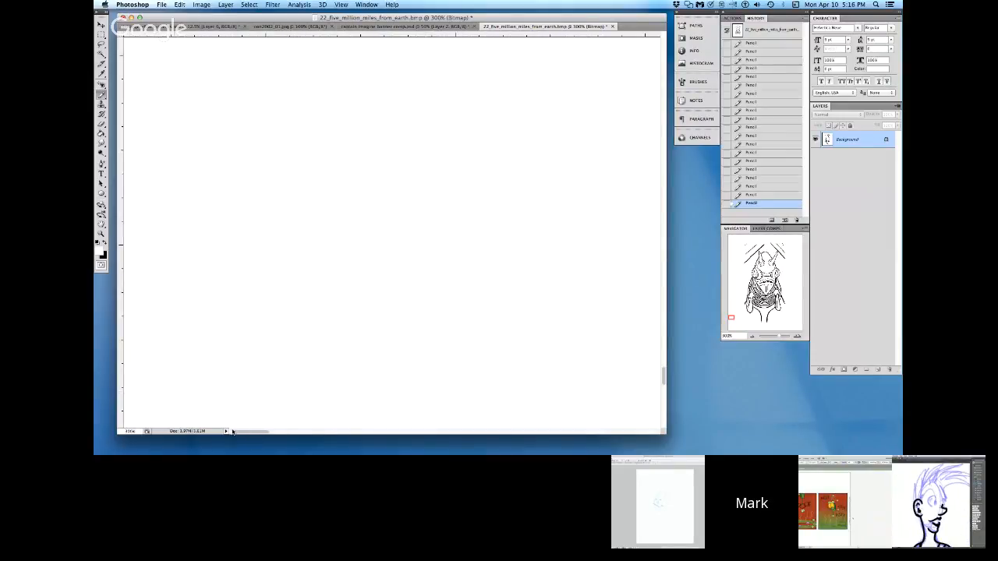
click(664, 419)
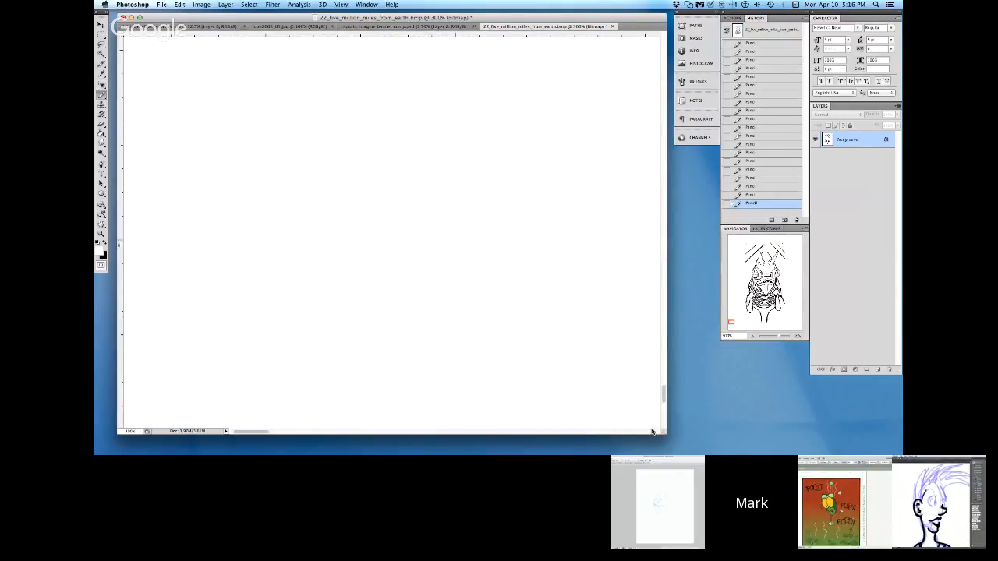
click(651, 432)
click(651, 432)
mouse_move(574, 94)
mouse_down()
mouse_move(584, 93)
mouse_move(572, 104)
mouse_move(583, 114)
mouse_move(586, 161)
mouse_up()
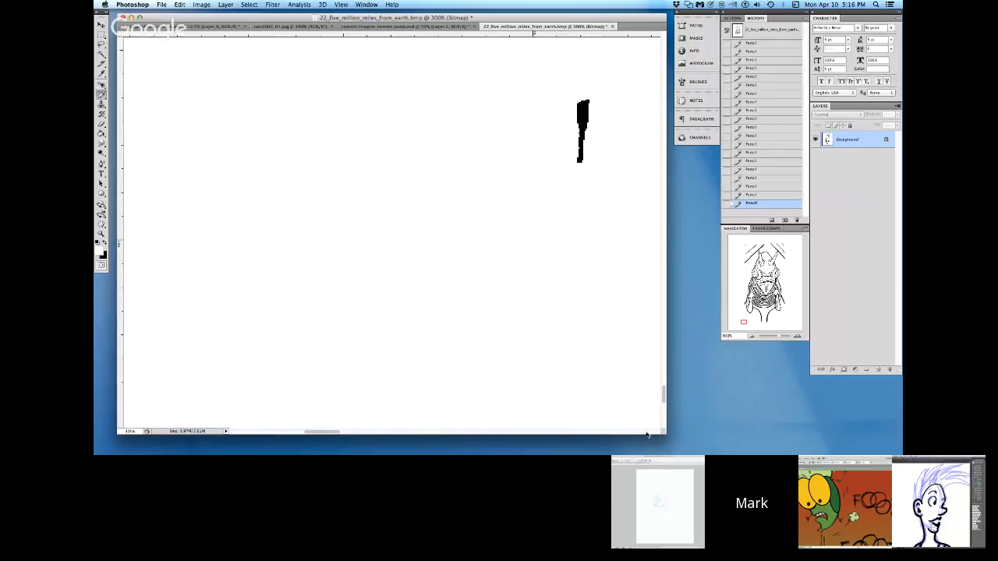
scroll(647, 433, right, 10)
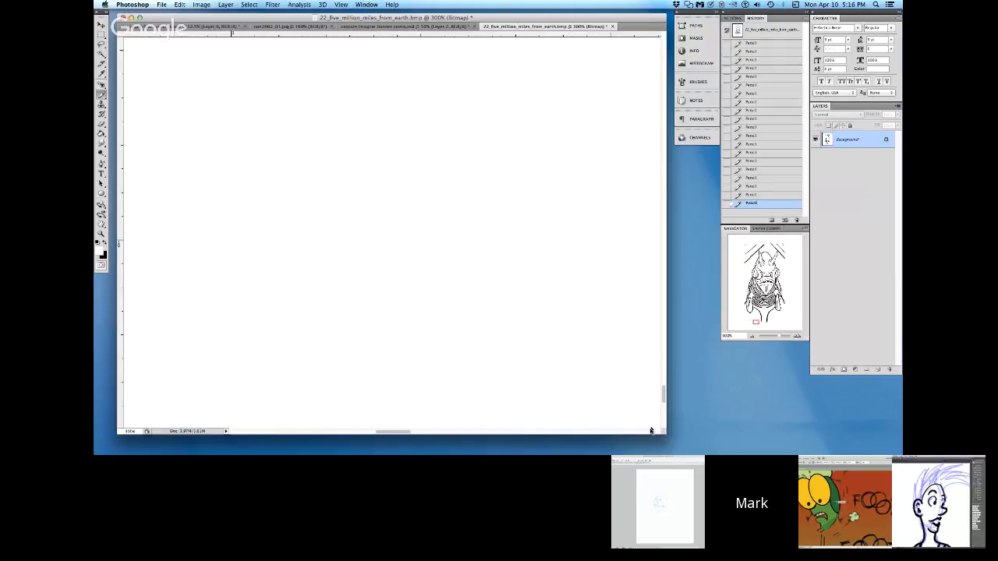
scroll(651, 433, right, 5)
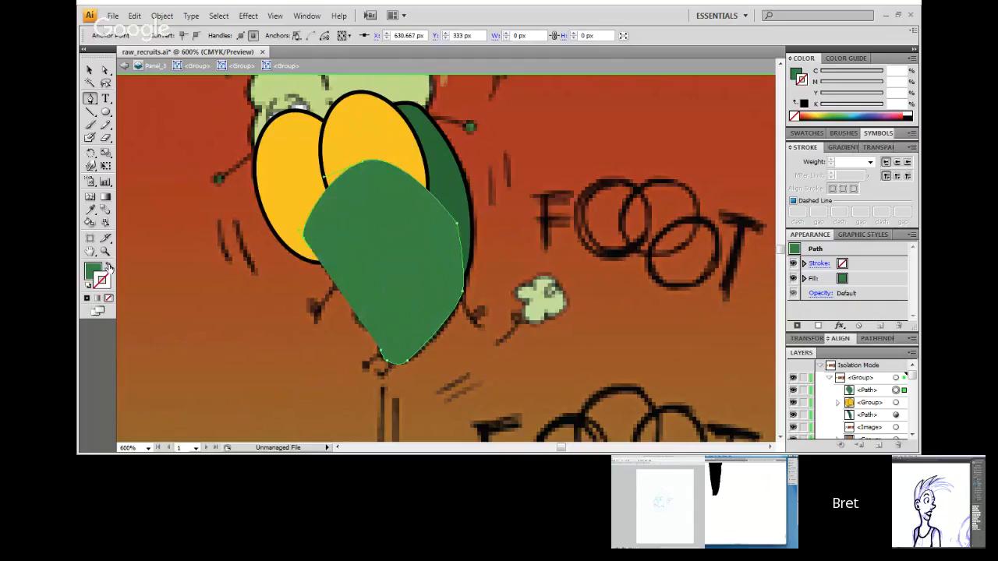
Step: Switch to raw_recruits.ai in Illustrator, swap the green body path's fill and stroke, and close its outline around the mouth and chin with the Pen tool
click(109, 268)
mouse_move(364, 304)
mouse_down()
mouse_move(357, 294)
mouse_move(395, 282)
mouse_up()
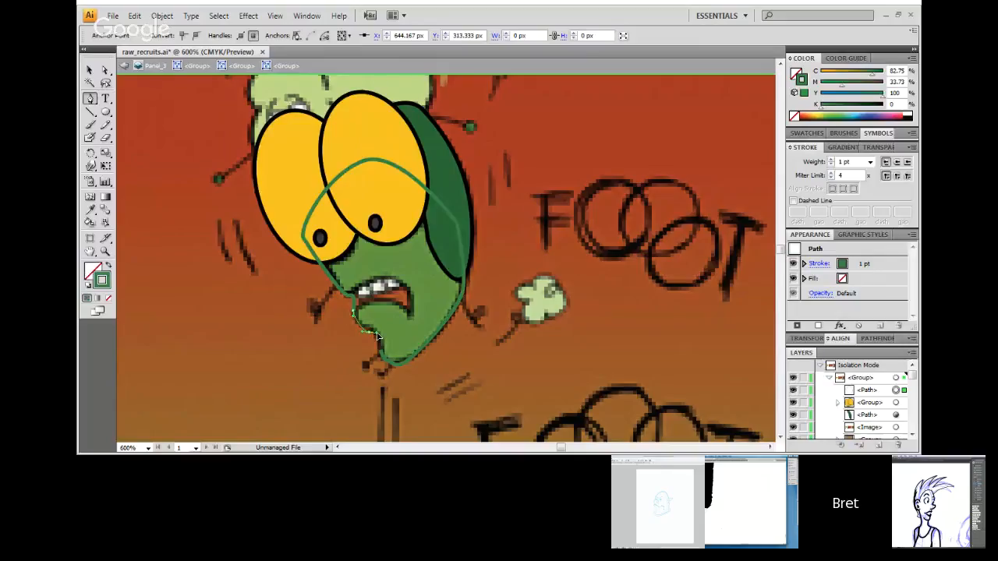
mouse_move(376, 336)
mouse_down()
mouse_move(397, 351)
mouse_move(380, 350)
mouse_up()
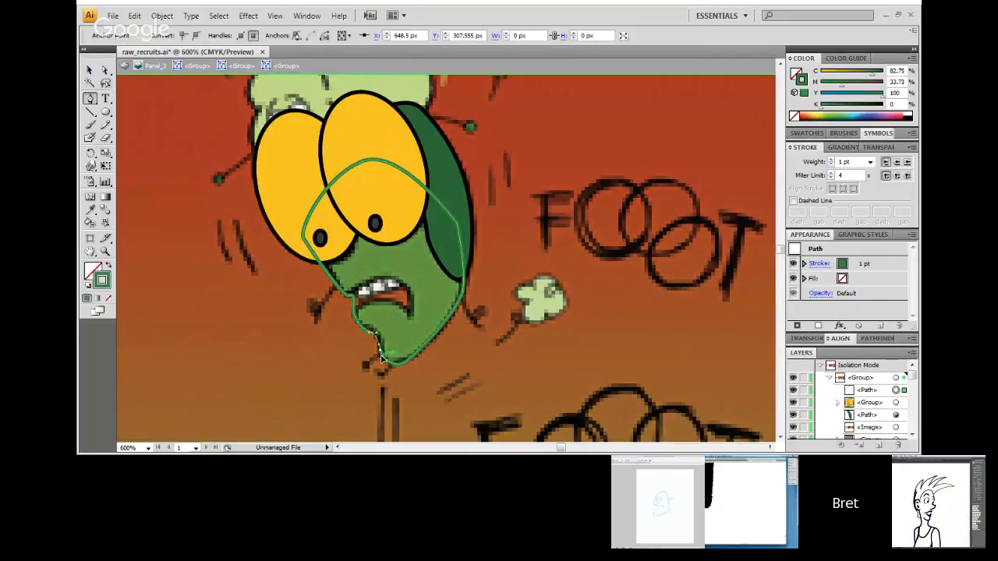
click(384, 359)
click(91, 70)
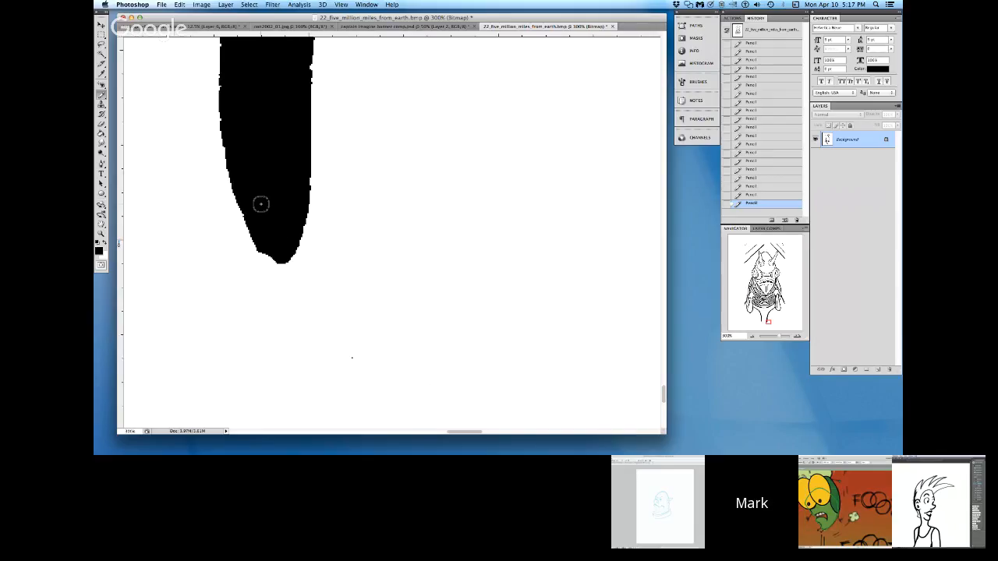
Step: Return to the creature in Photoshop, check the whole drawing for remaining stray marks, and start opening another file
key(z)
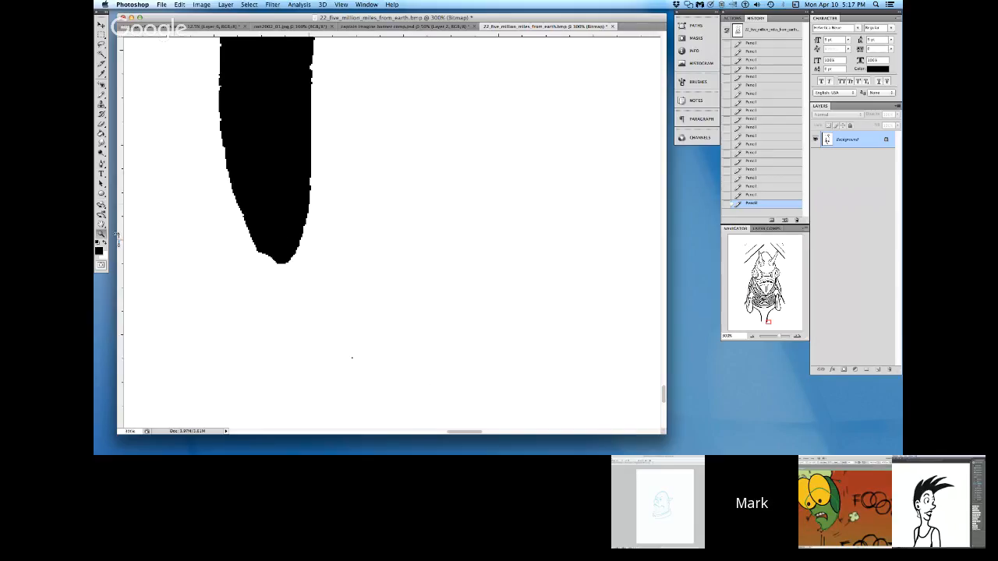
alt+click(279, 289)
alt+click(284, 293)
alt+click(490, 324)
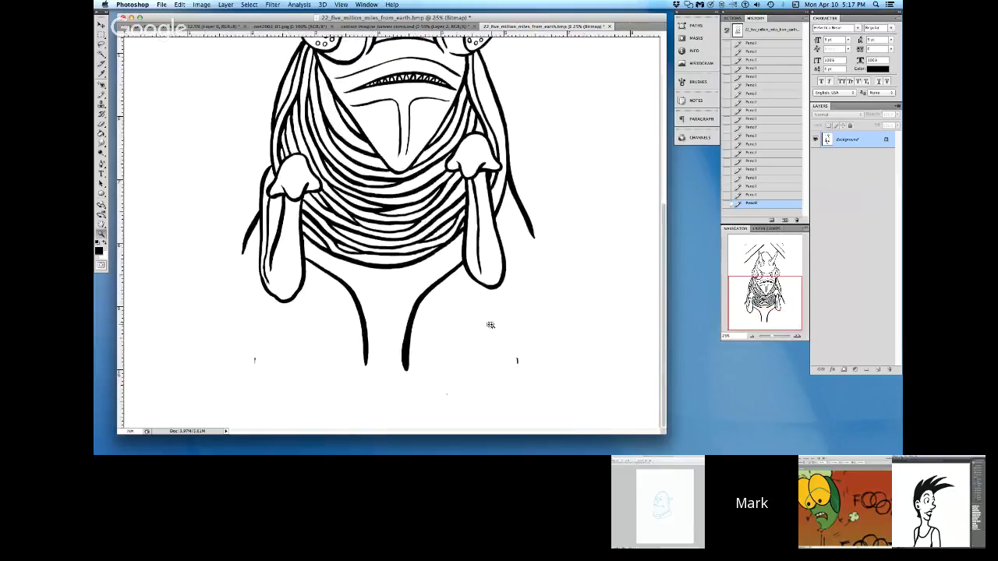
alt+click(448, 336)
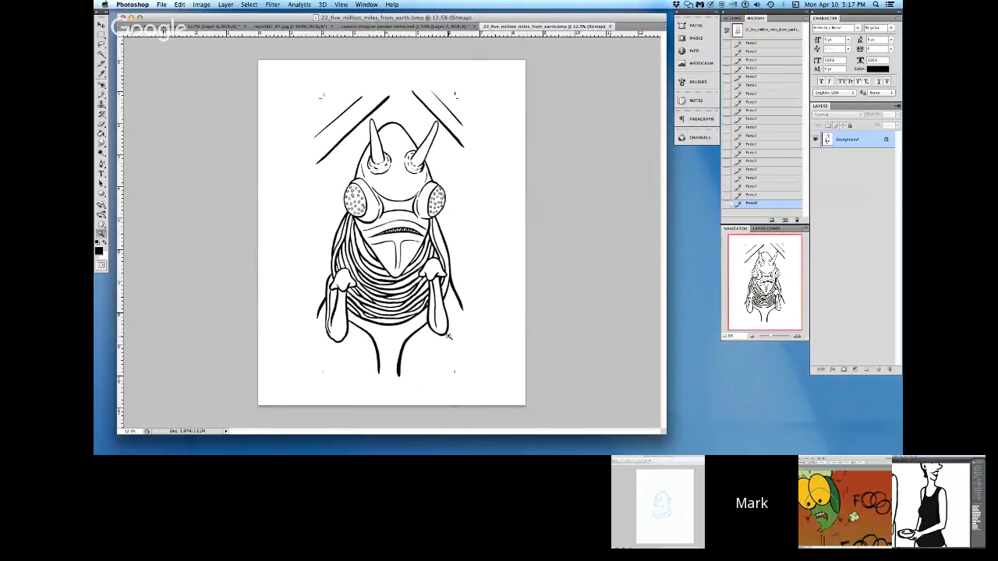
click(161, 5)
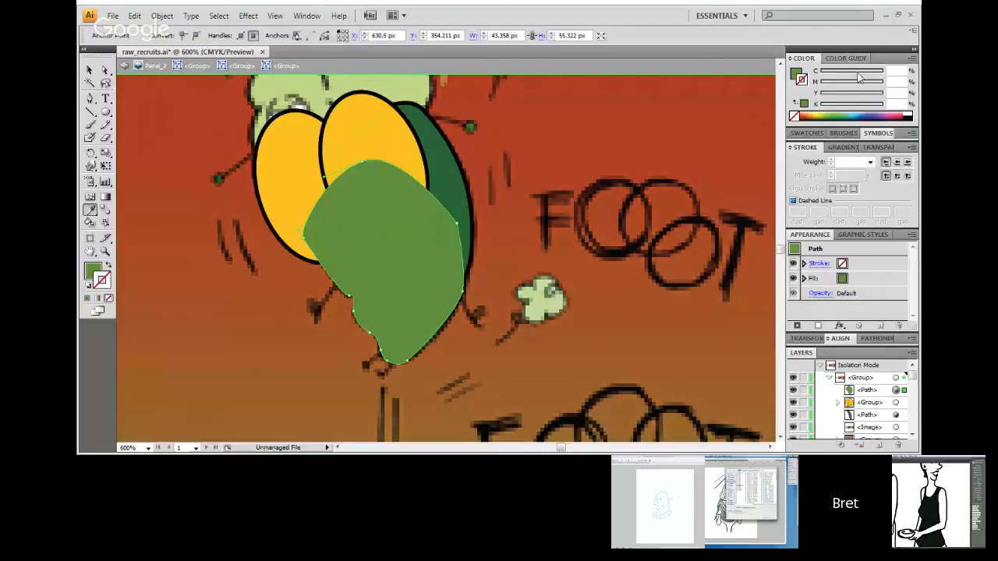
Step: Switch to raw_recruits.ai in Illustrator, give the green body path a black stroke and draw a curved mouth line inside it with the Pen tool
click(859, 77)
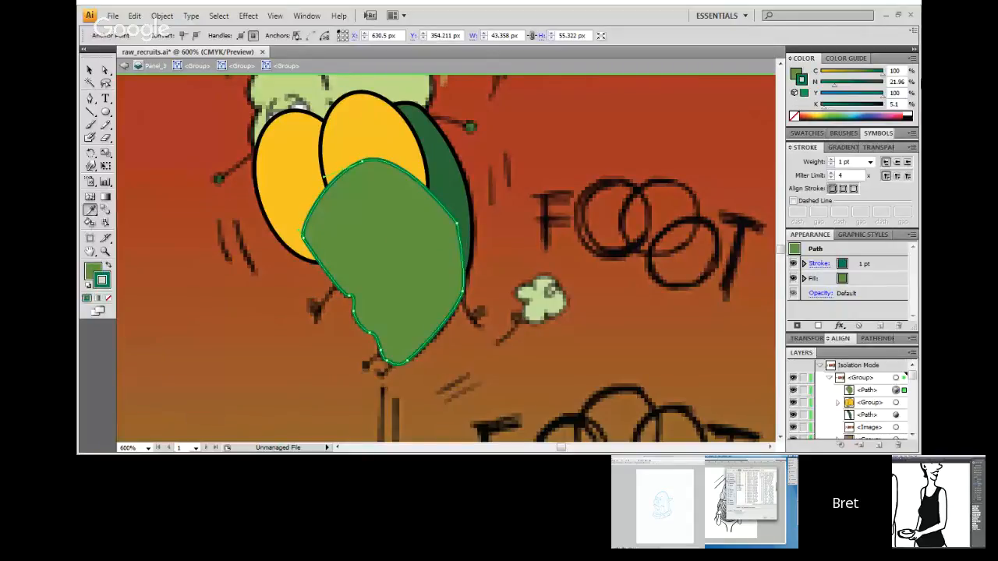
click(907, 119)
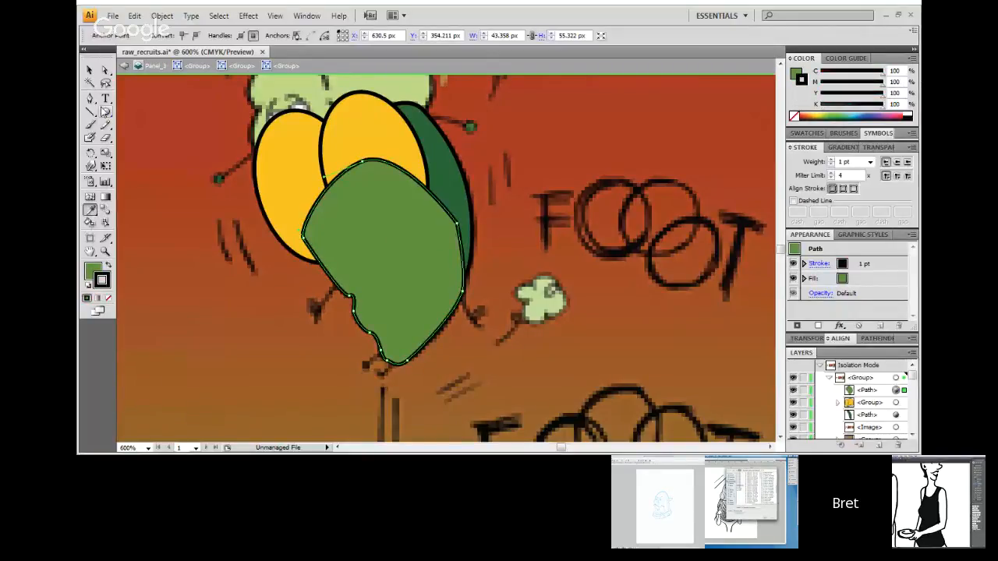
click(106, 71)
click(92, 97)
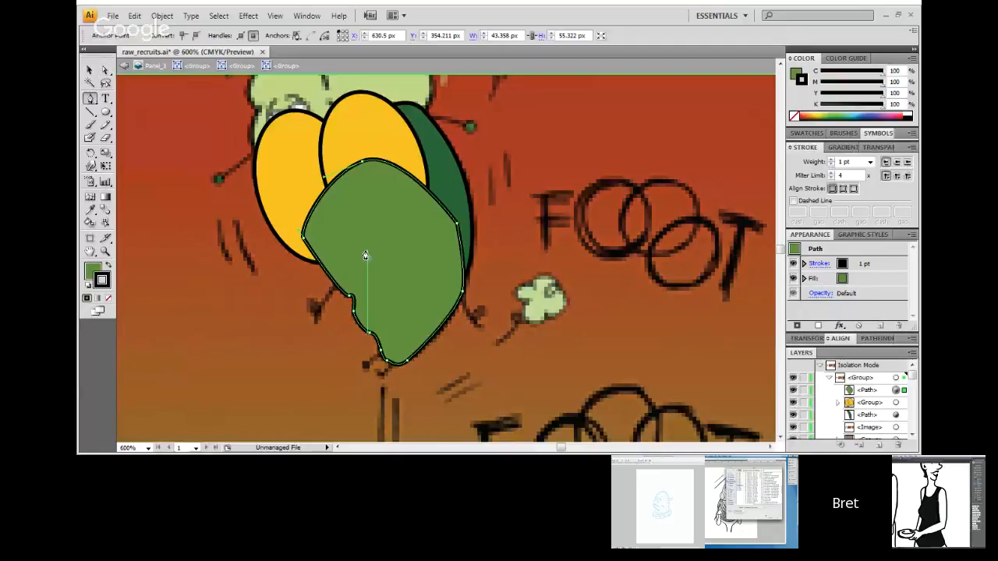
click(406, 281)
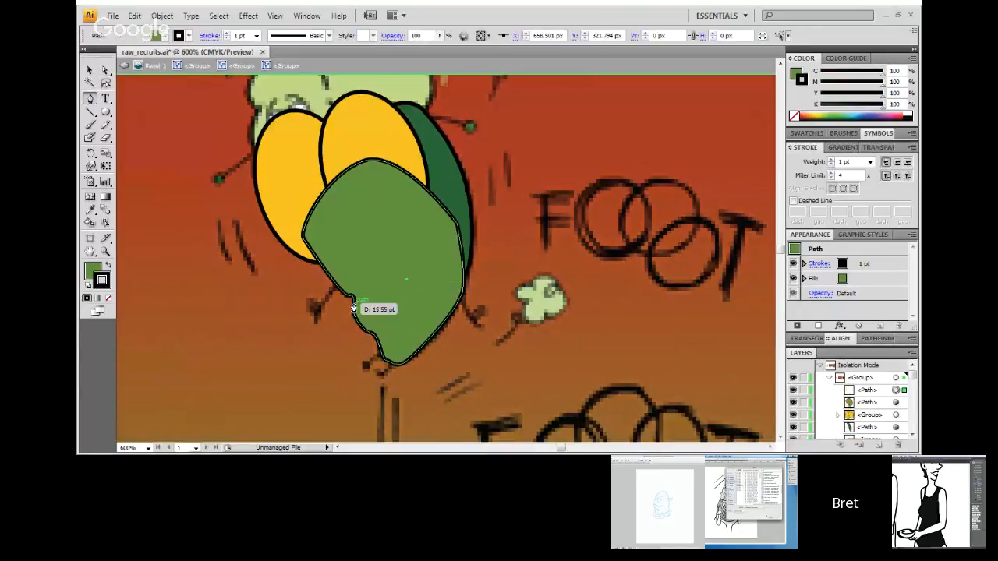
drag(353, 298, 349, 318)
Step: Group the mouth line with the green body and move the group beneath the eyes and the dark green back shape
click(91, 69)
click(368, 274)
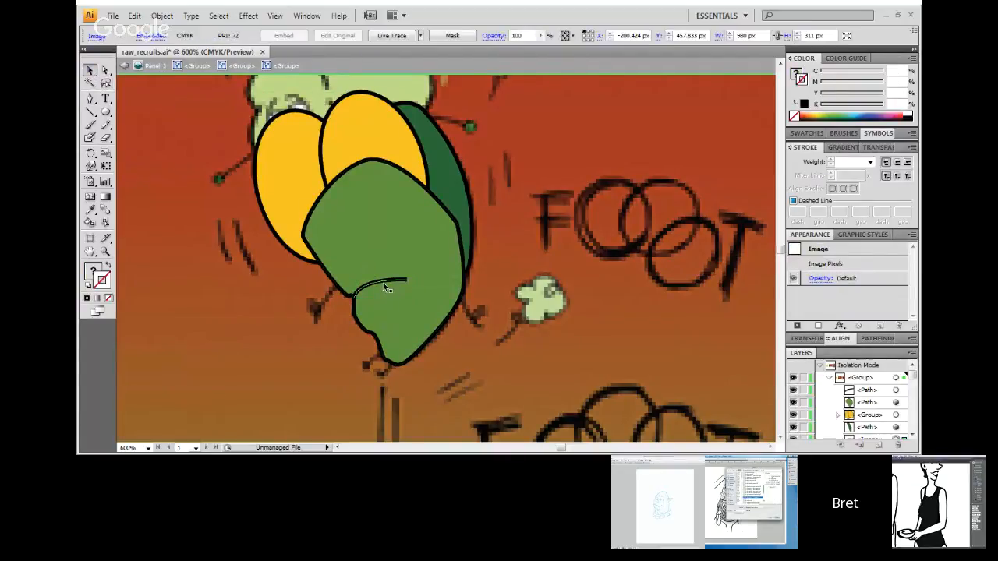
click(422, 245)
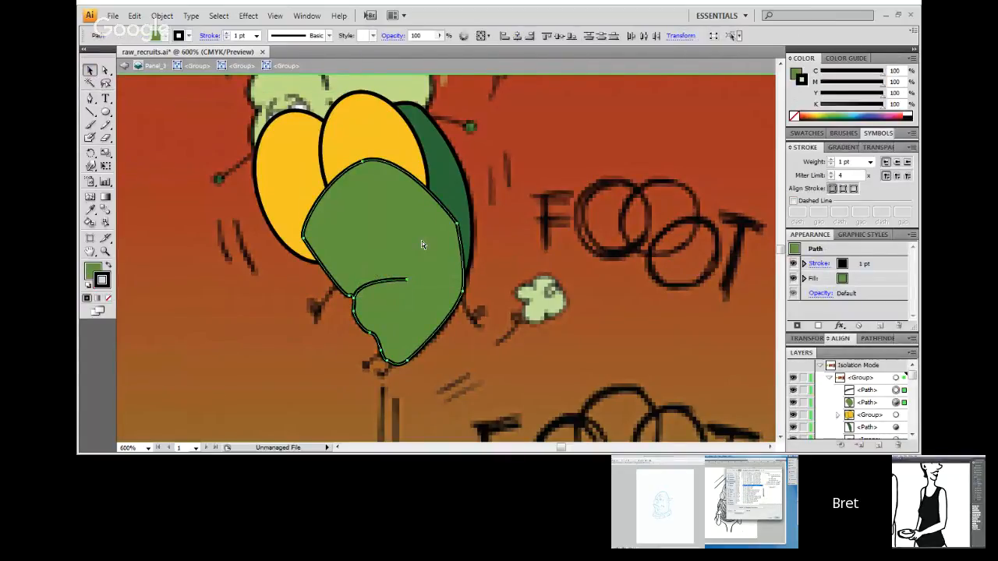
key(ctrl+g)
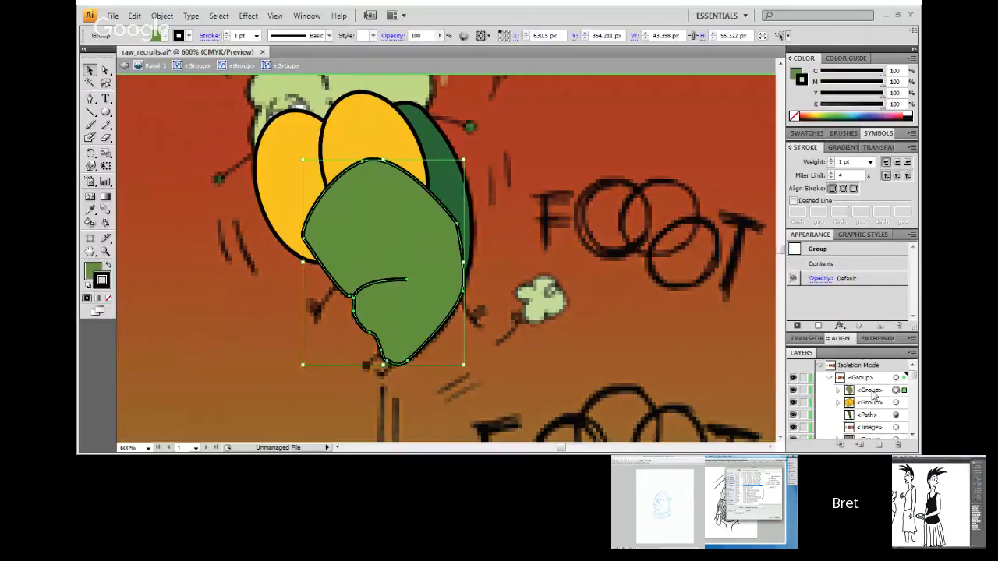
drag(871, 392, 871, 421)
Step: Select the body group together with the dark green back shape and group them
click(658, 350)
click(428, 312)
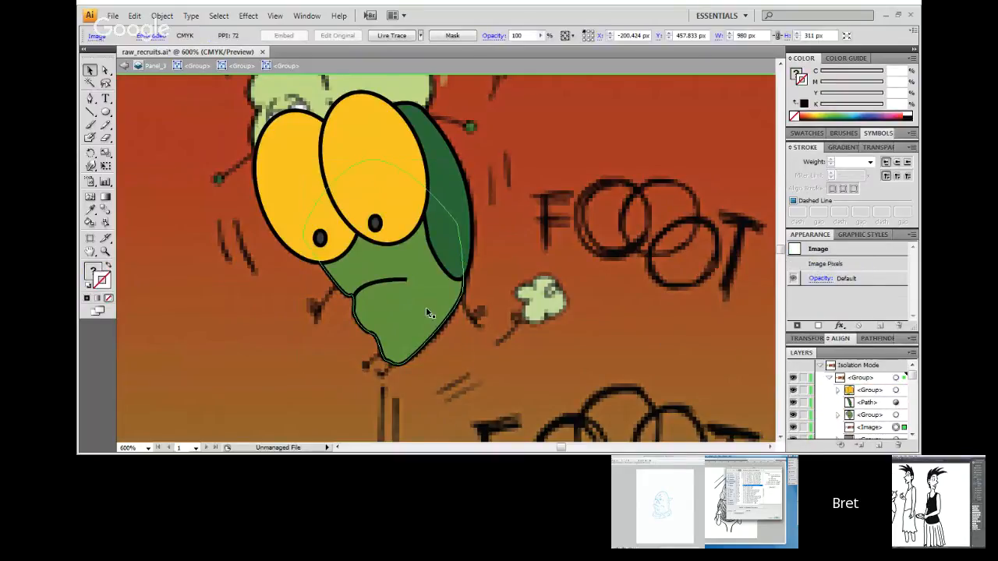
click(393, 285)
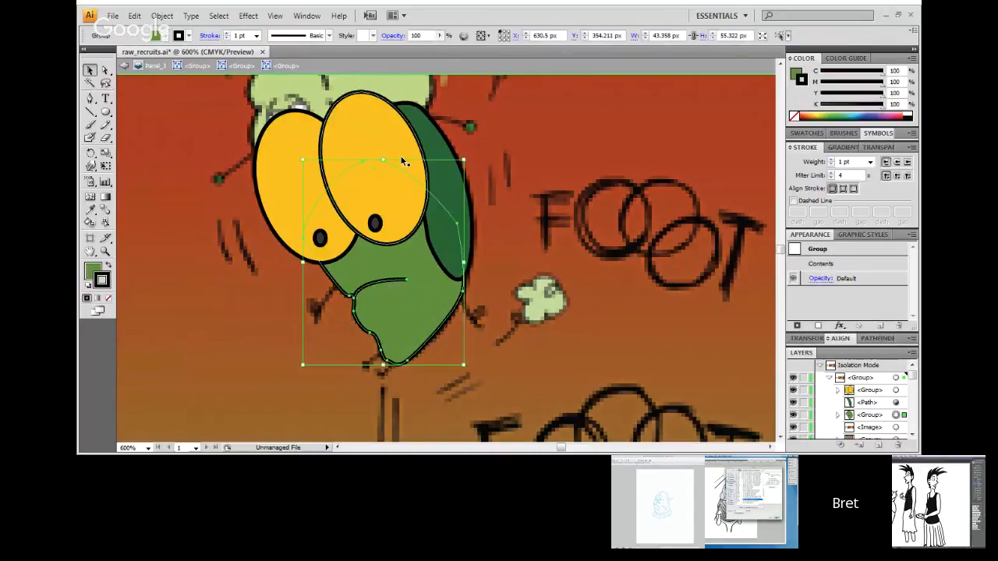
shift+click(441, 189)
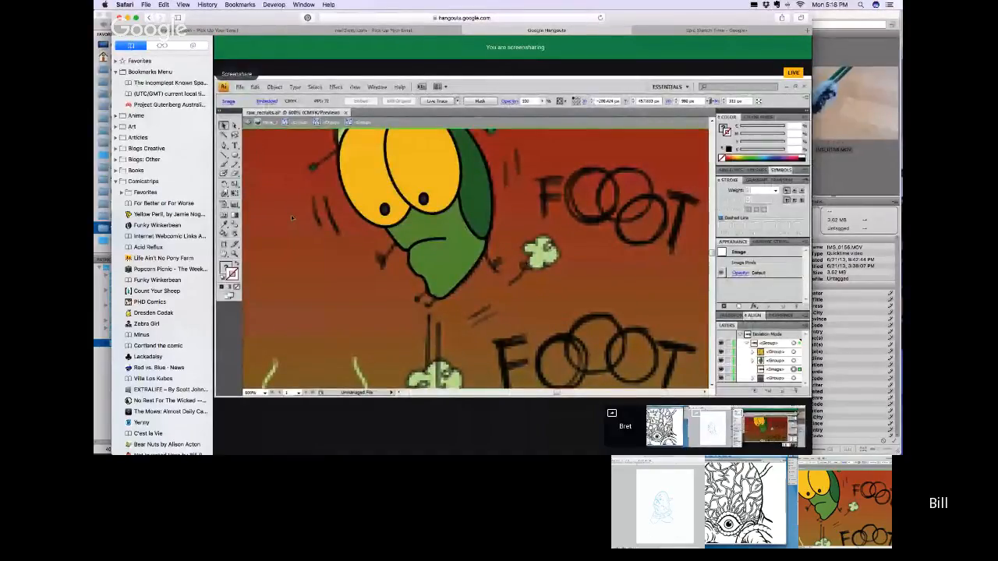
Step: Switch to the Clip Studio Paint canvas with the inked figures
key(super+Tab)
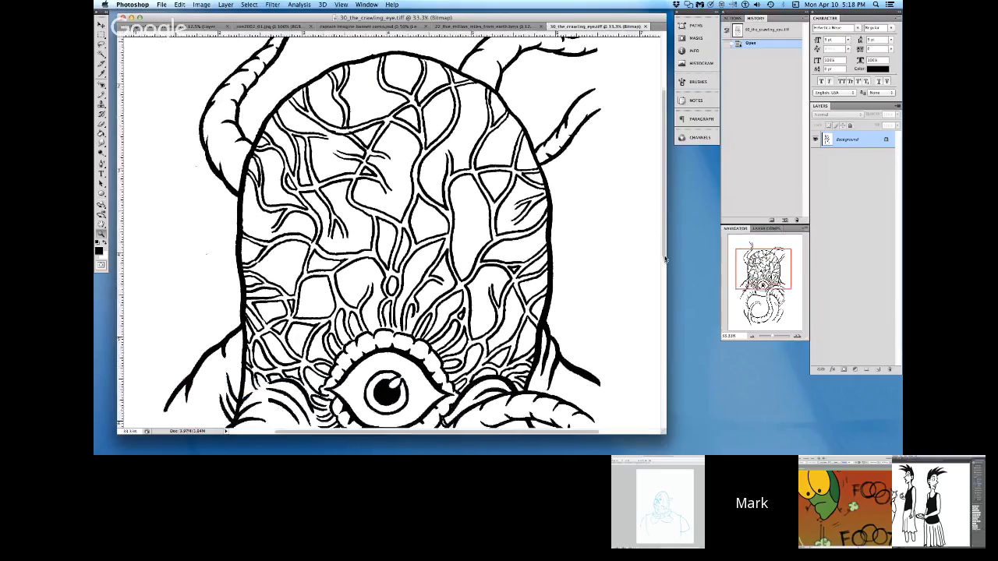
drag(666, 260, 667, 231)
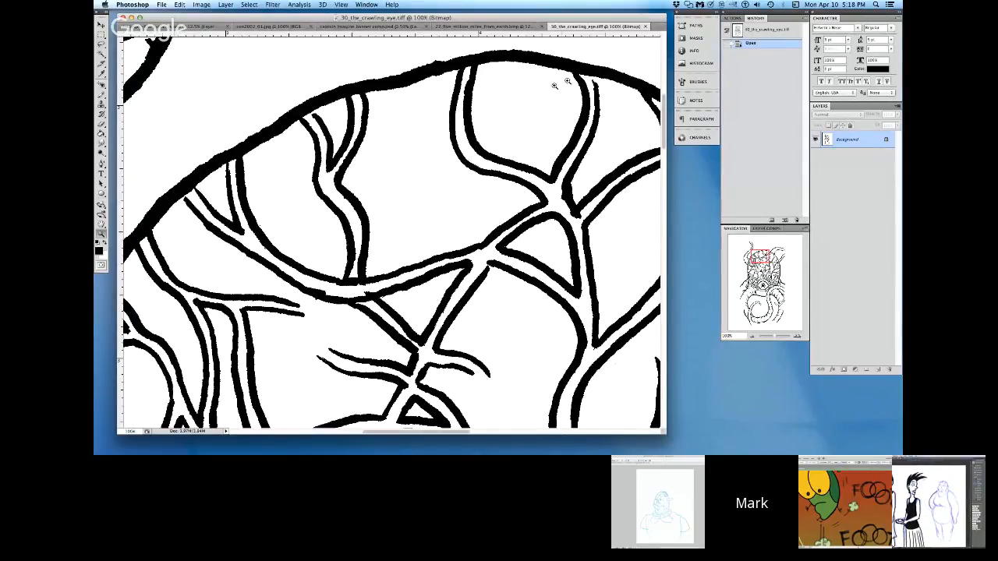
Step: Switch to 30_the_crawling_eye.tiff in Photoshop, go to the page's blank upper-left area and save the file as a BMP
click(254, 431)
click(663, 64)
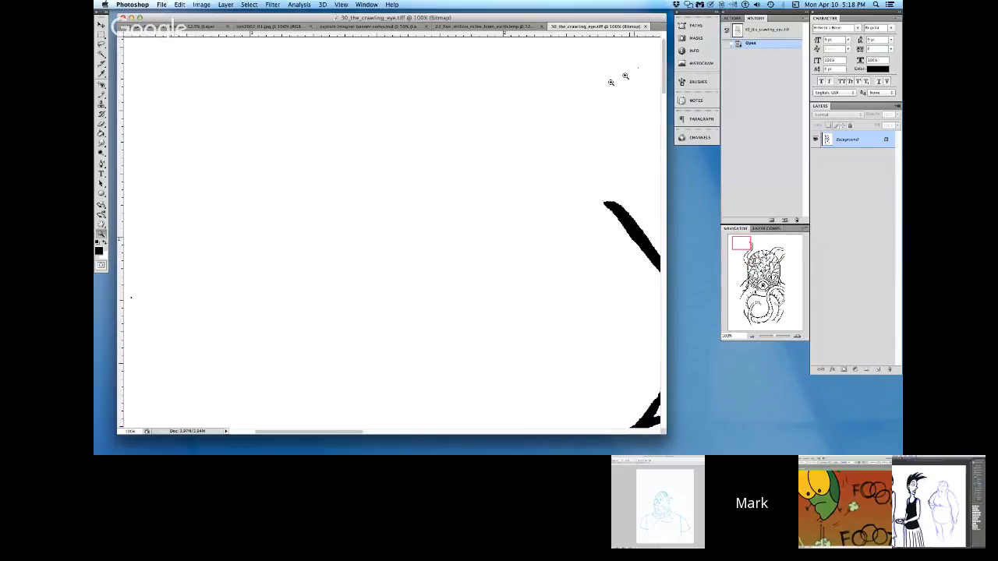
click(177, 169)
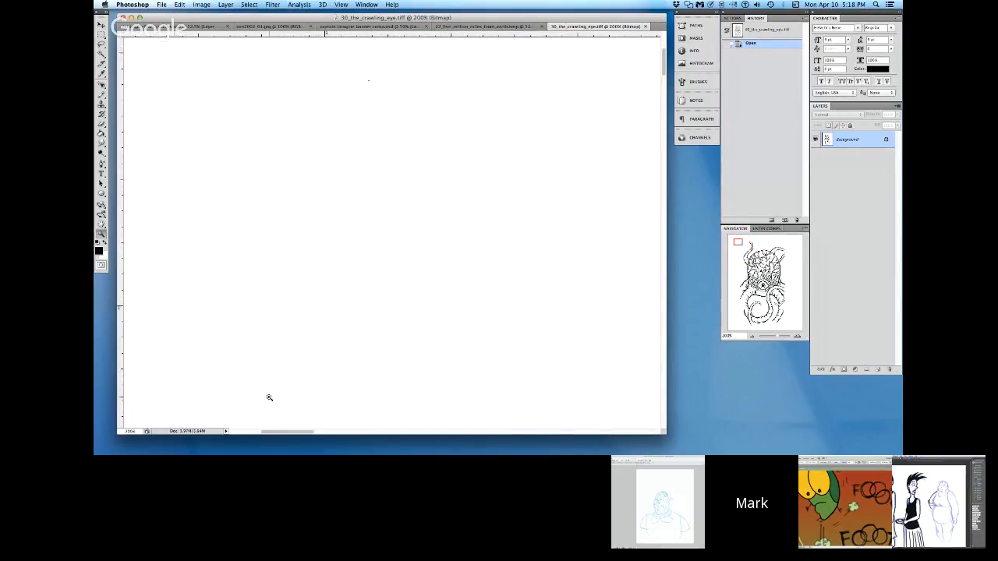
click(162, 4)
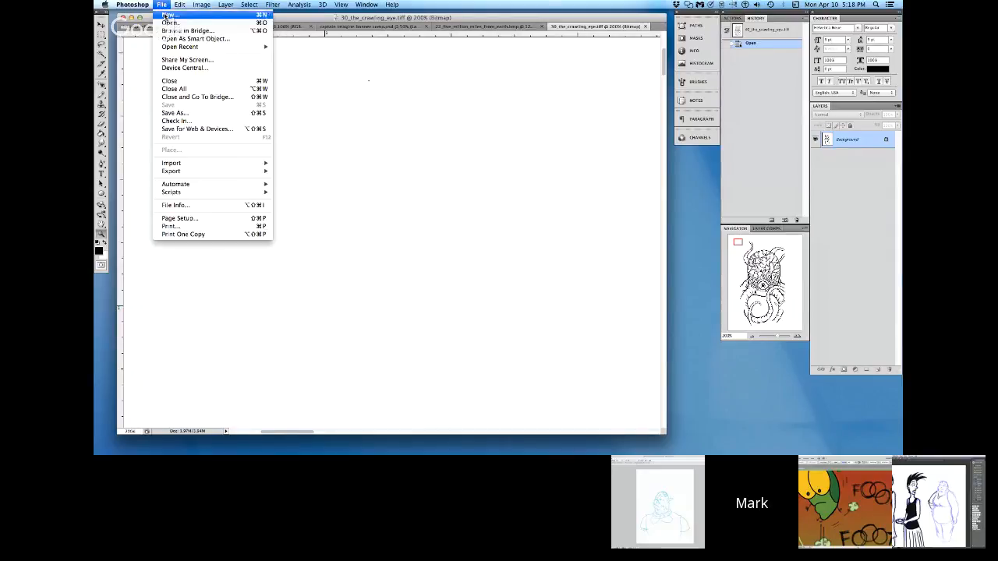
click(192, 134)
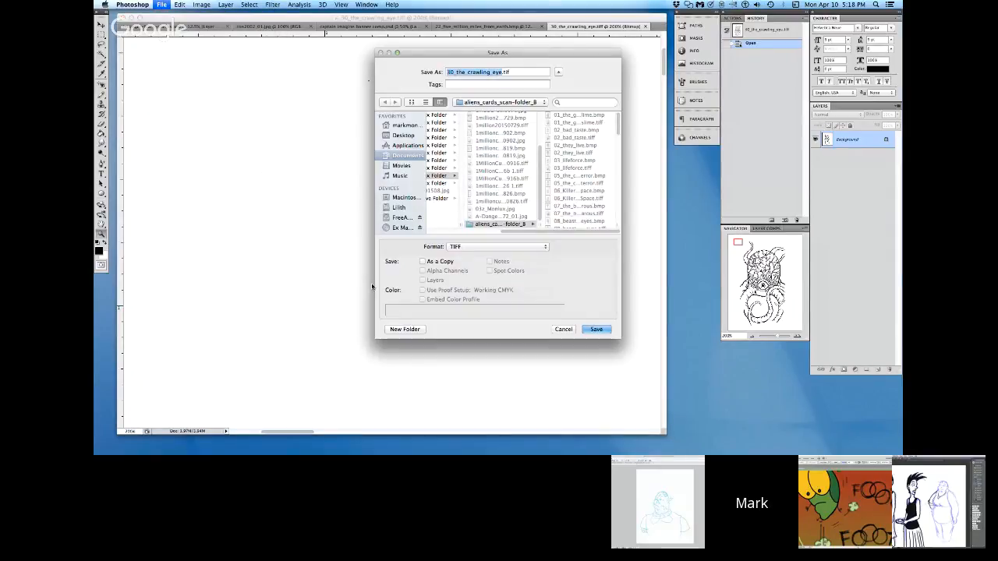
click(499, 246)
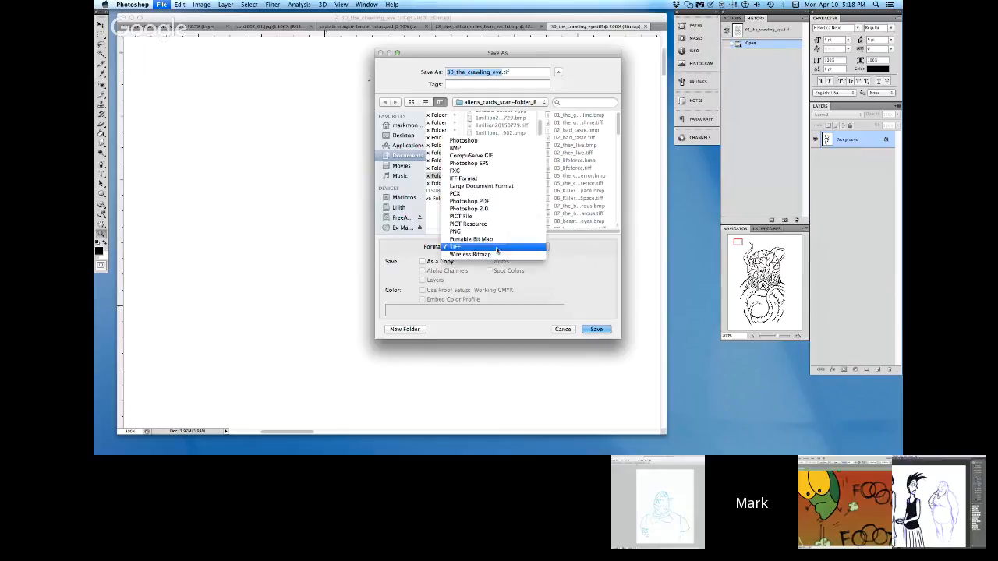
click(467, 147)
click(597, 329)
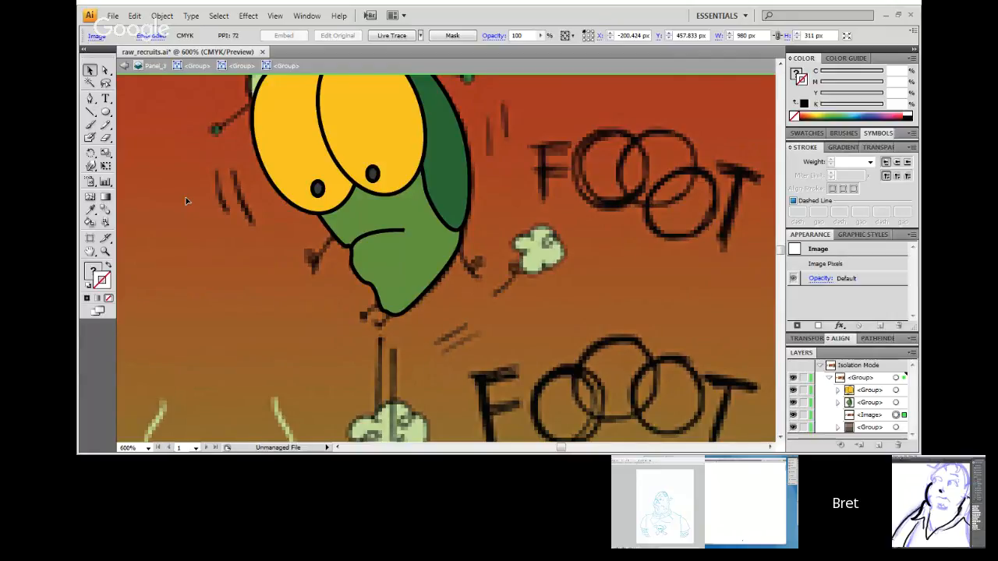
Step: Switch to raw_recruits.ai in Illustrator and begin tracing the left leg of the large grinning character with the Pen tool
key(ctrl+minus)
key(ctrl+minus)
key(ctrl+minus)
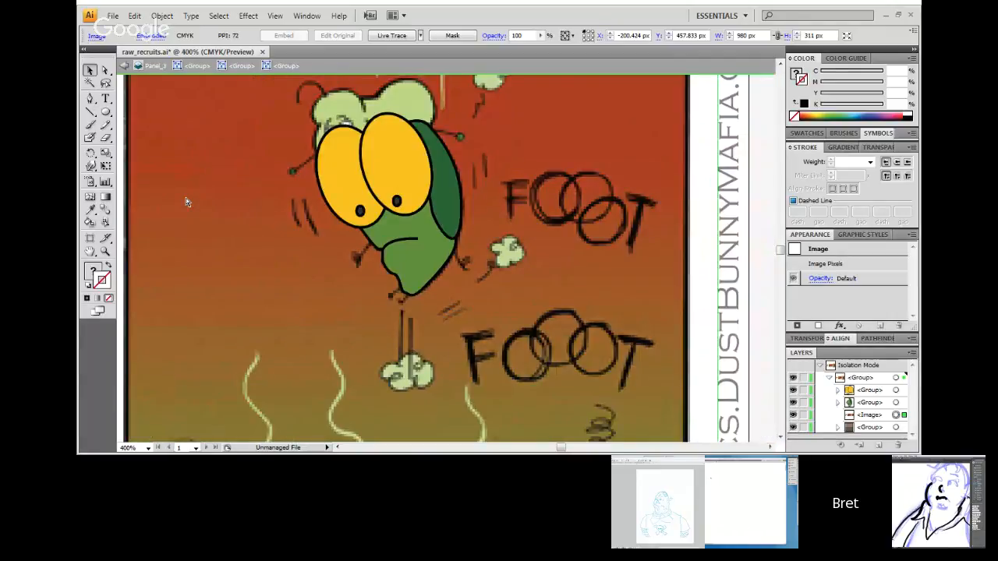
key(ctrl+minus)
key(ctrl+minus)
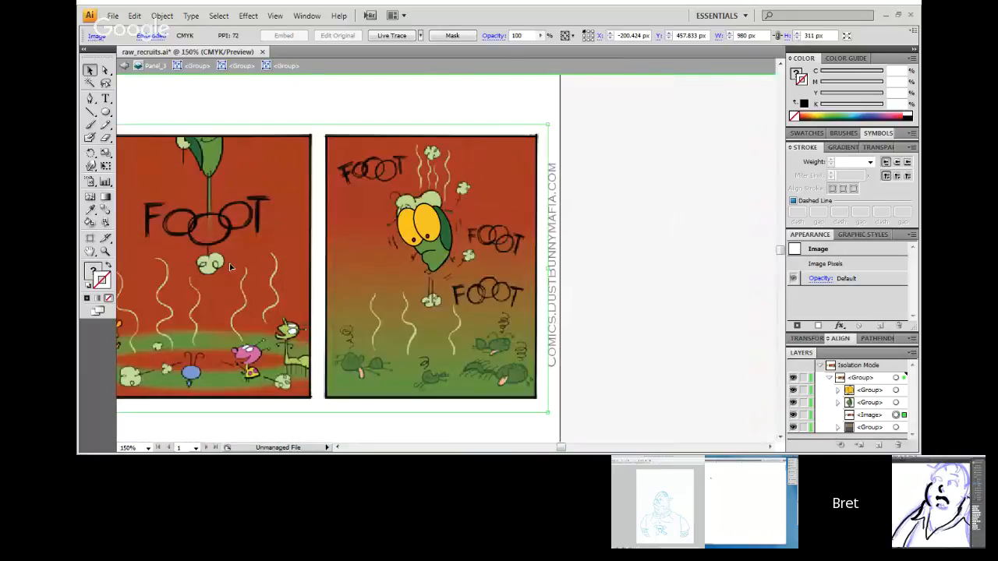
click(394, 449)
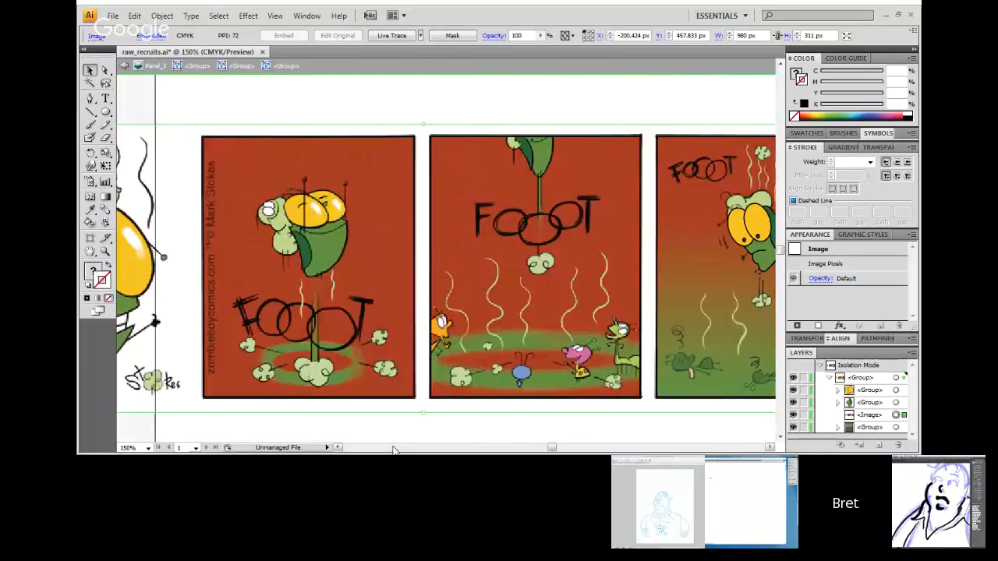
click(393, 450)
key(ctrl+plus)
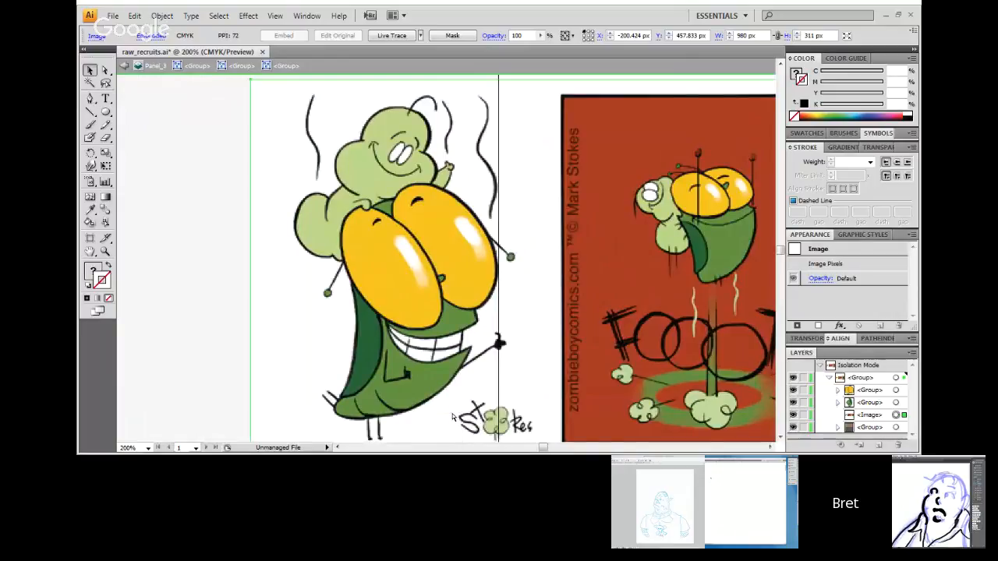
key(ctrl+plus)
key(p)
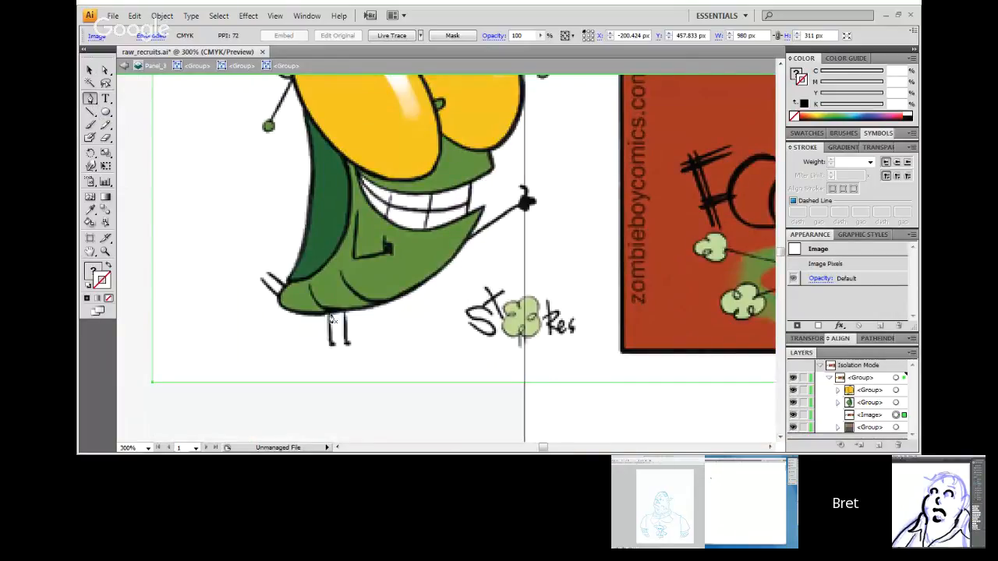
drag(328, 316, 331, 353)
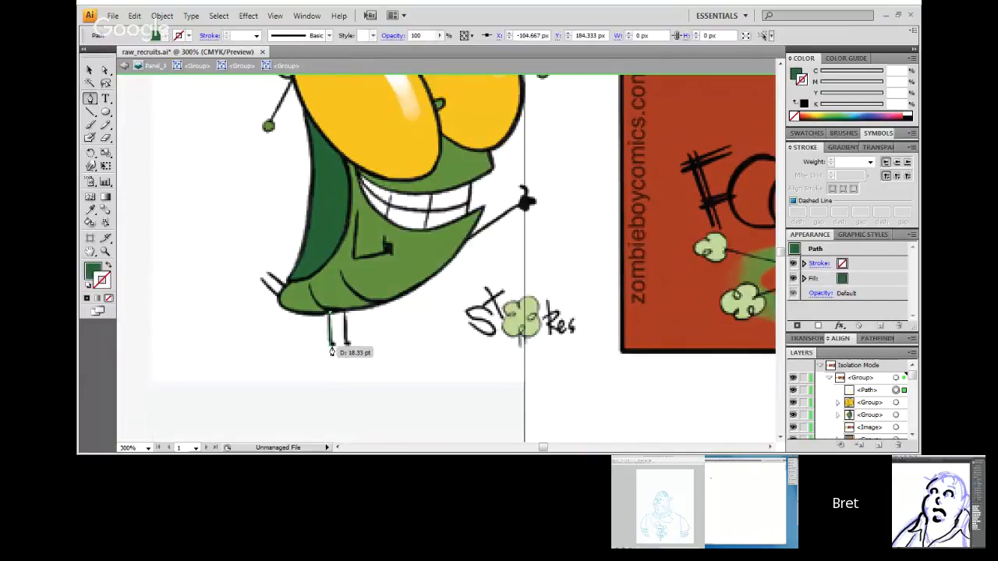
click(333, 349)
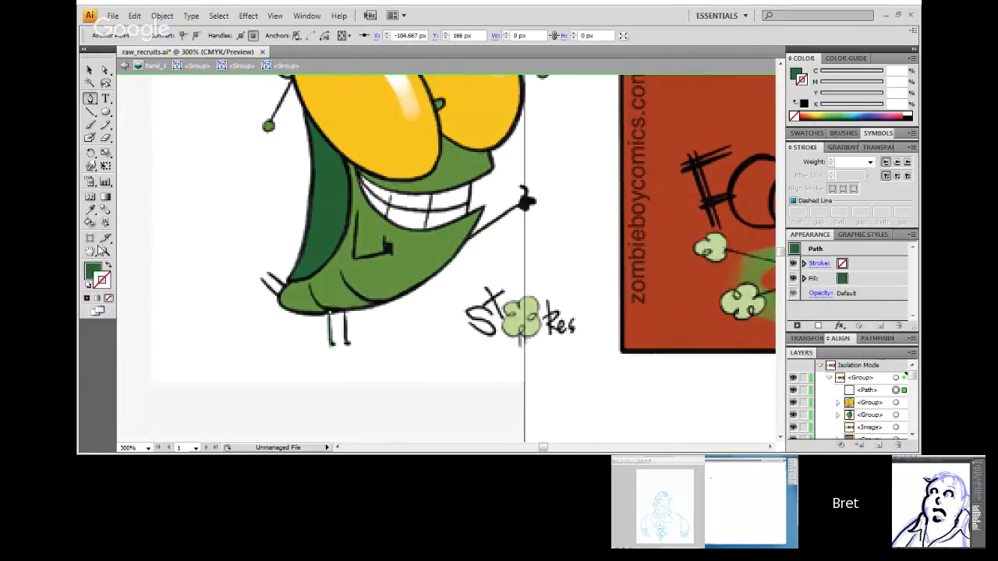
Step: Swap the leg path's fill and stroke so only its outline is coloured dark green
click(108, 268)
key(ctrl+plus)
key(ctrl+plus)
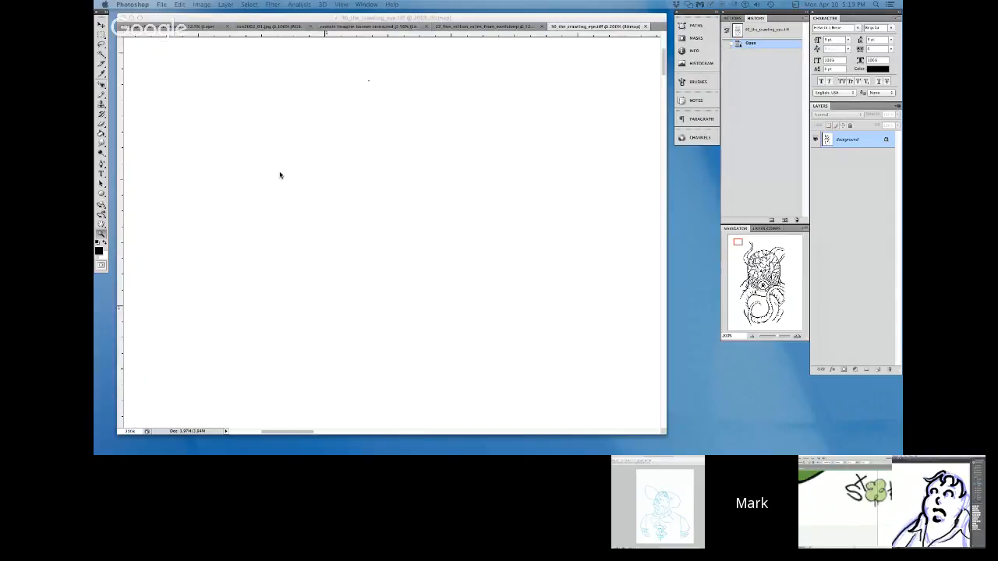
Step: Return to Photoshop and accept the BMP save options for 30_the_crawling_eye
key(Return)
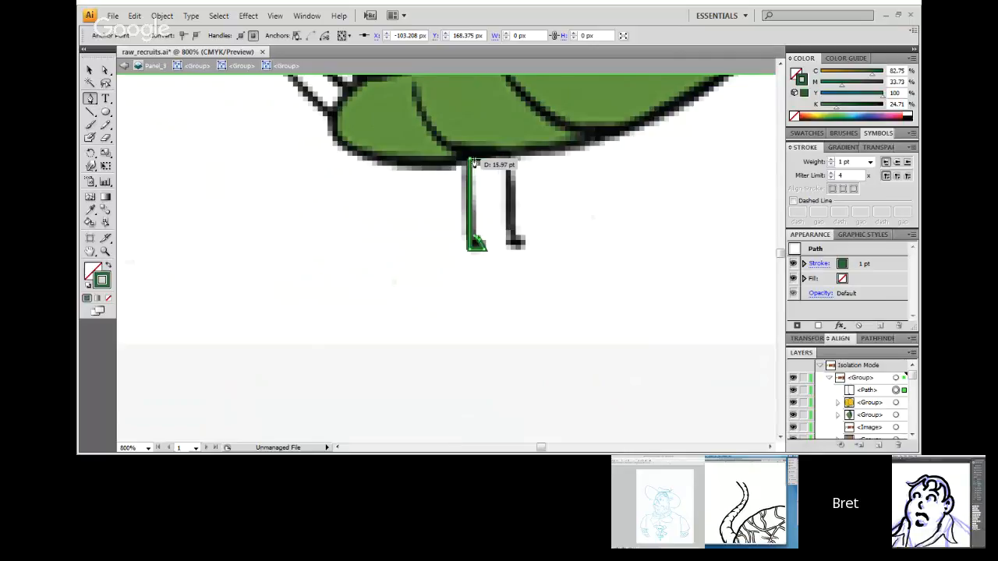
Step: Switch to raw_recruits.ai in Illustrator and close the left leg's outline at its upper end with the Pen tool
click(472, 160)
click(469, 159)
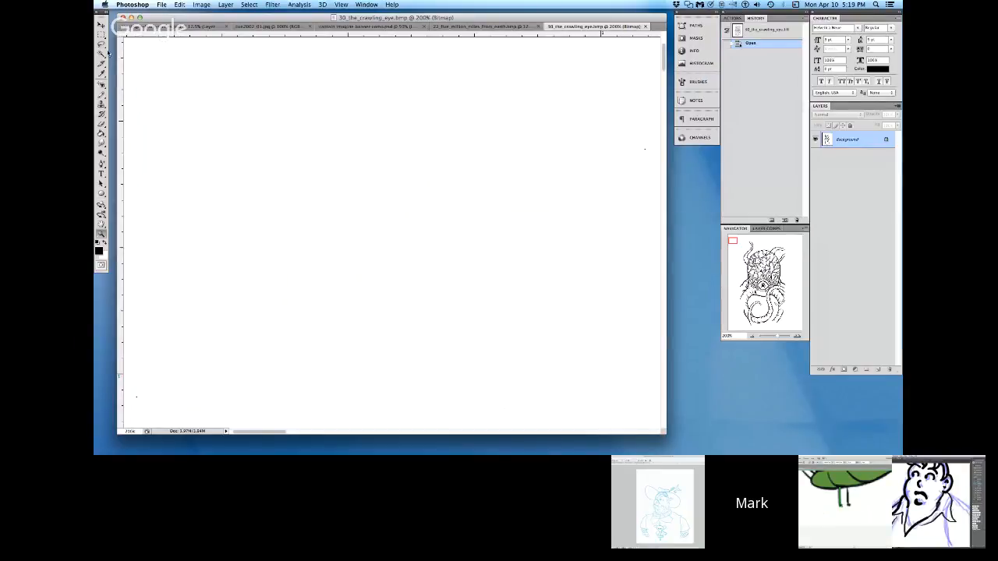
Step: Return to 30_the_crawling_eye.bmp in Photoshop and activate the Pencil tool for cleaning up stray specks
click(102, 45)
click(102, 96)
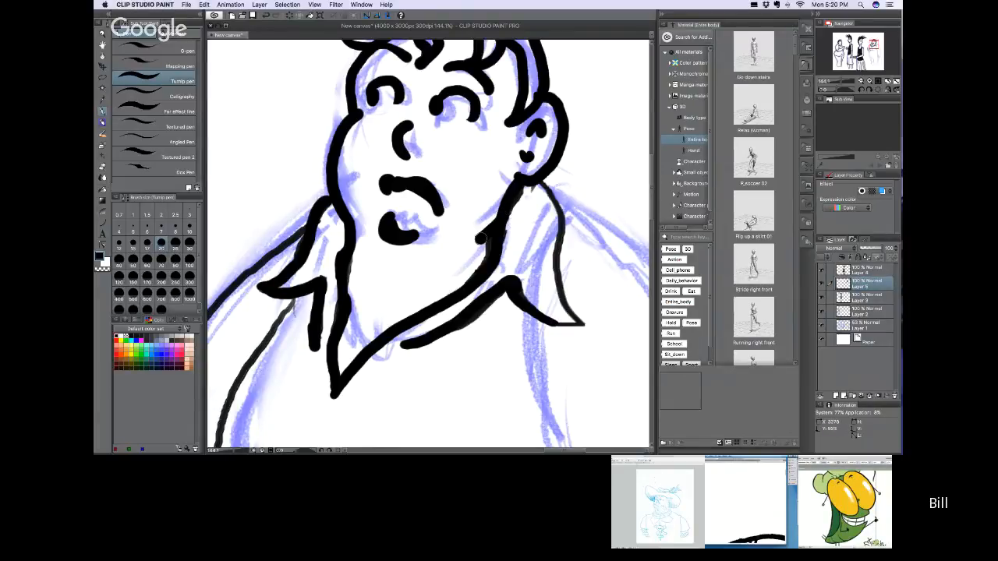
Step: Switch to Clip Studio Paint and ink a thick shadow along the man's neck beside the collar with the Turnip pen
drag(478, 272, 484, 232)
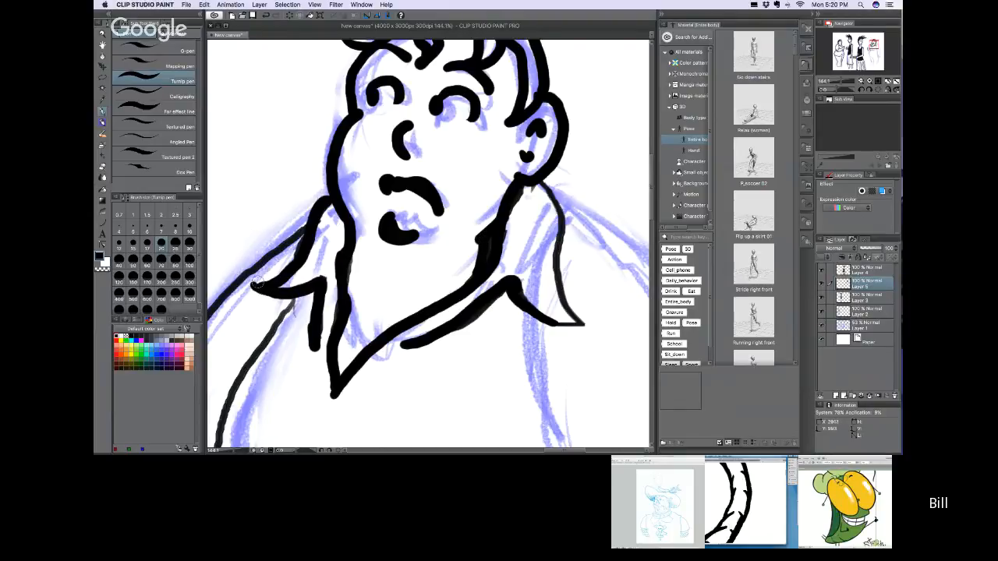
Step: Thicken the open shirt collar's outlines on both sides of the man's neck with the Turnip pen
mouse_move(257, 284)
mouse_down()
mouse_move(288, 269)
mouse_move(308, 209)
mouse_move(343, 175)
mouse_up()
mouse_move(544, 173)
mouse_down()
mouse_move(561, 198)
mouse_move(584, 312)
mouse_up()
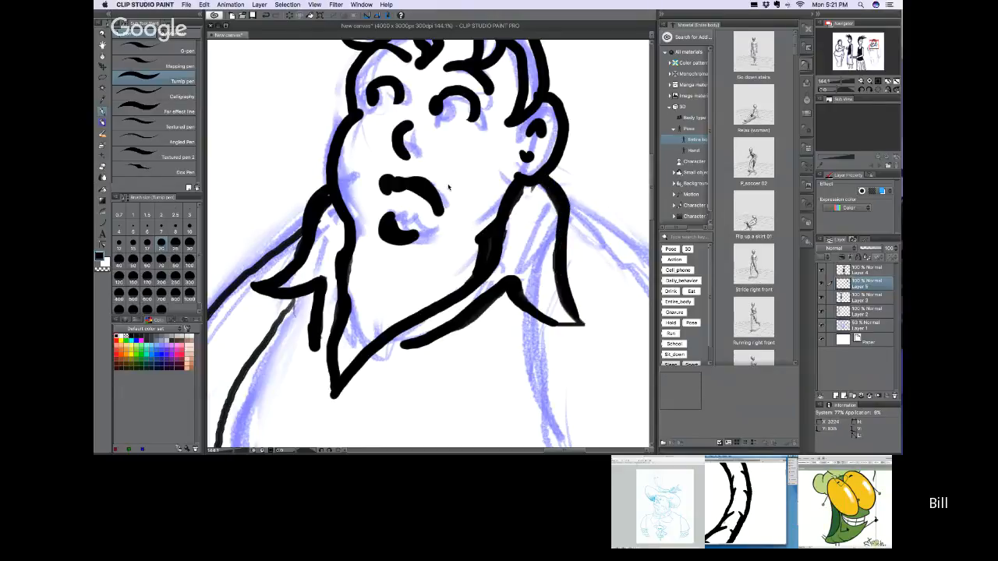
scroll(447, 188, down, 5)
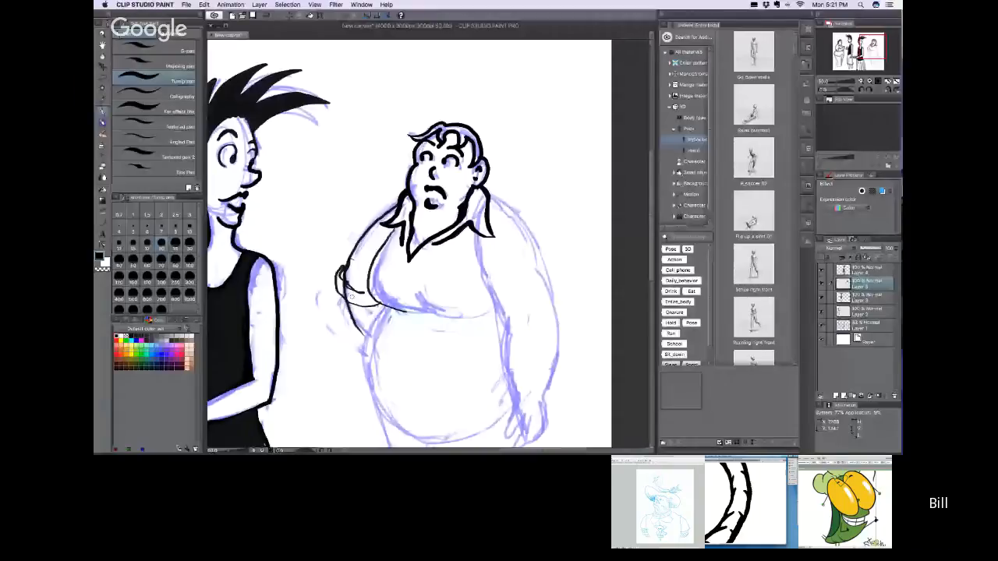
Step: Switch to raw_recruits.ai in Illustrator, trace the green character's left antenna stalk, and select the antenna's round tip
mouse_move(352, 258)
mouse_down()
mouse_move(345, 300)
mouse_move(361, 306)
mouse_move(360, 290)
mouse_up()
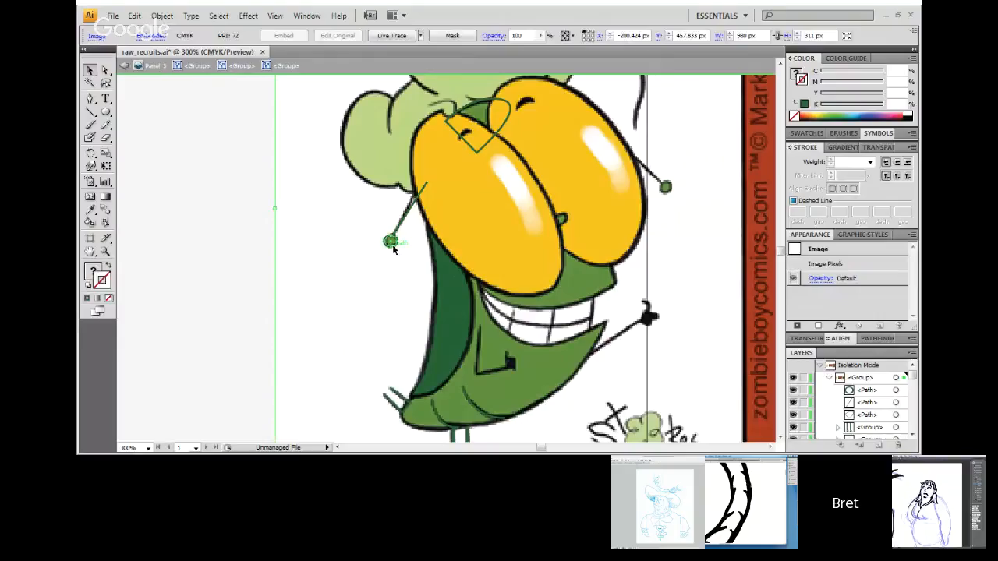
click(393, 247)
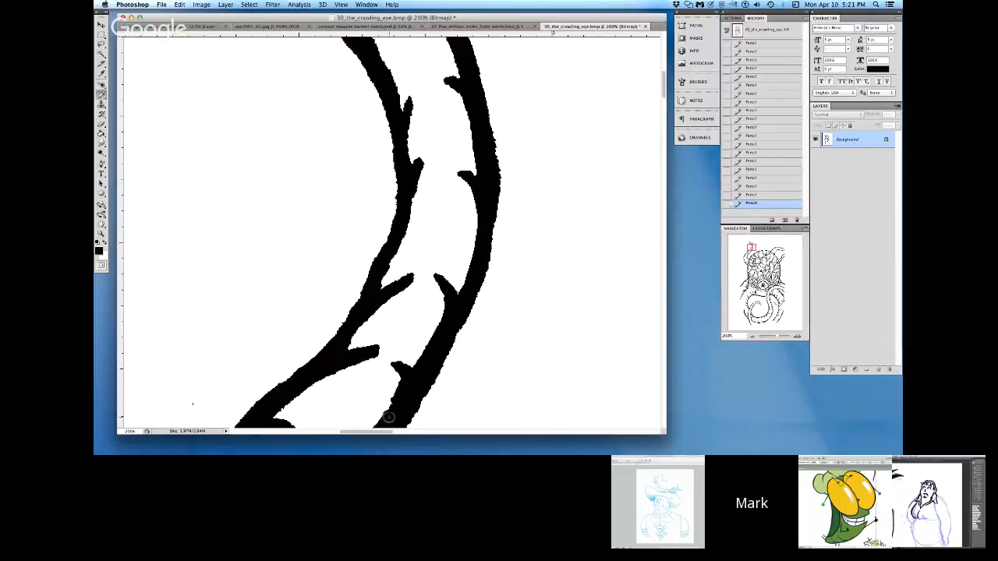
Step: Return to 30_the_crawling_eye.bmp in Photoshop, set the Pencil to white, and check the blank area beside the upper tentacle for stray specks
click(105, 245)
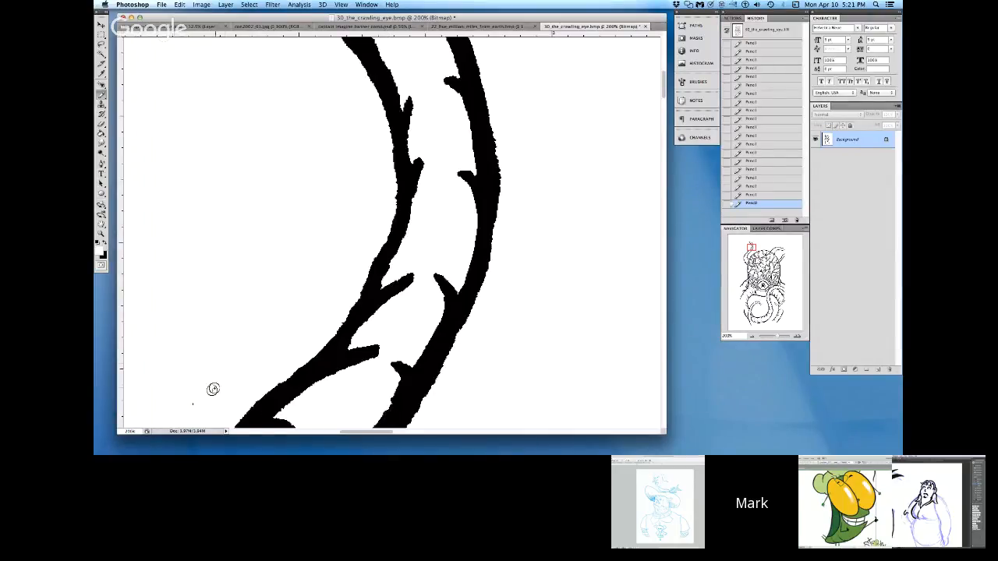
click(311, 432)
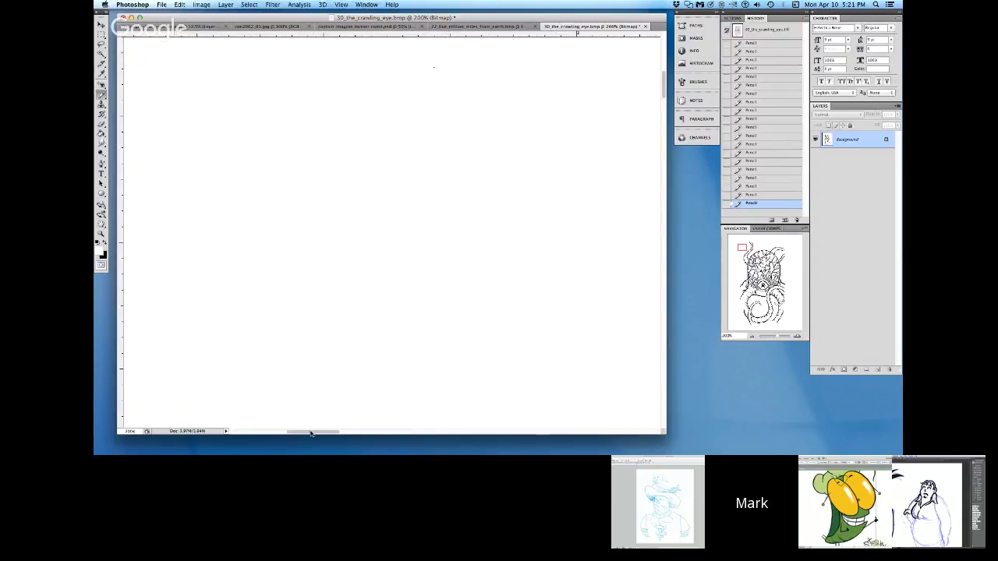
click(273, 432)
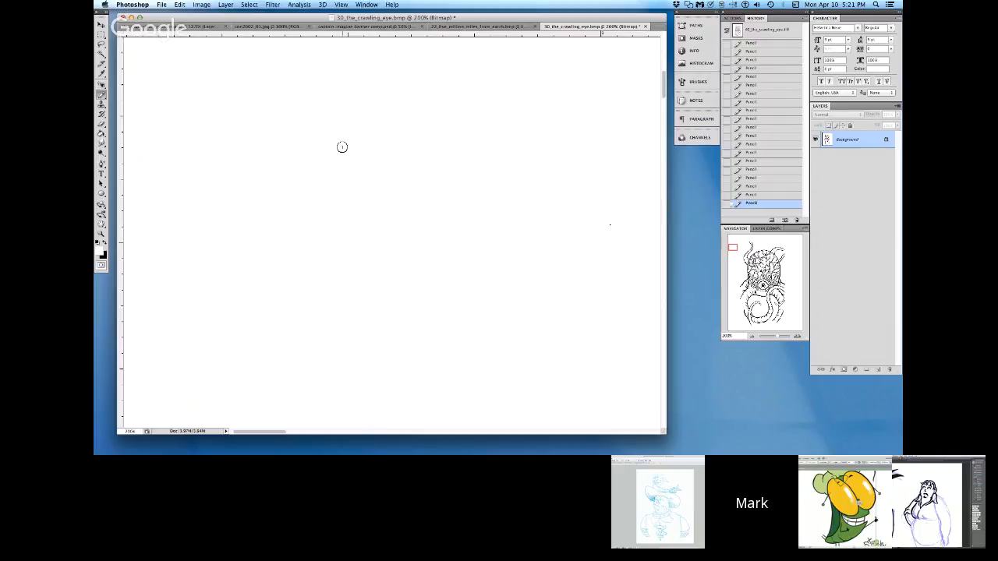
click(664, 417)
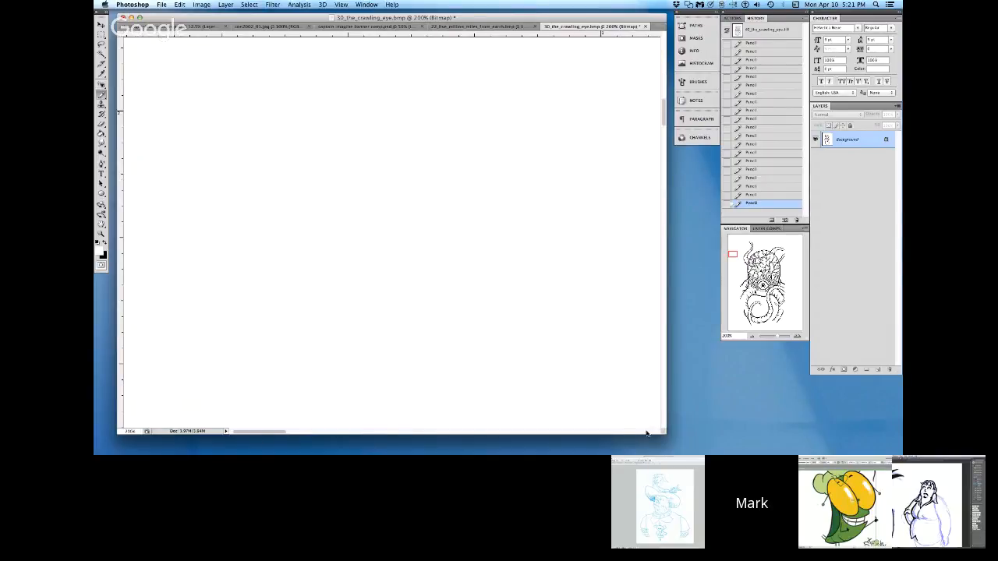
click(647, 431)
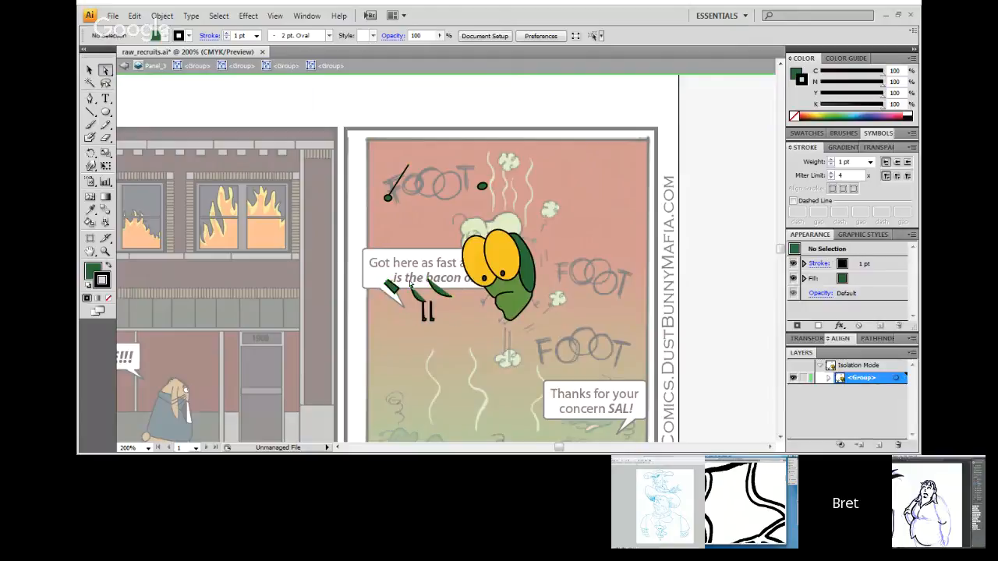
Step: Switch to raw_recruits.ai in Illustrator and select the loose left antenna in the green character's last panel
key(v)
click(393, 191)
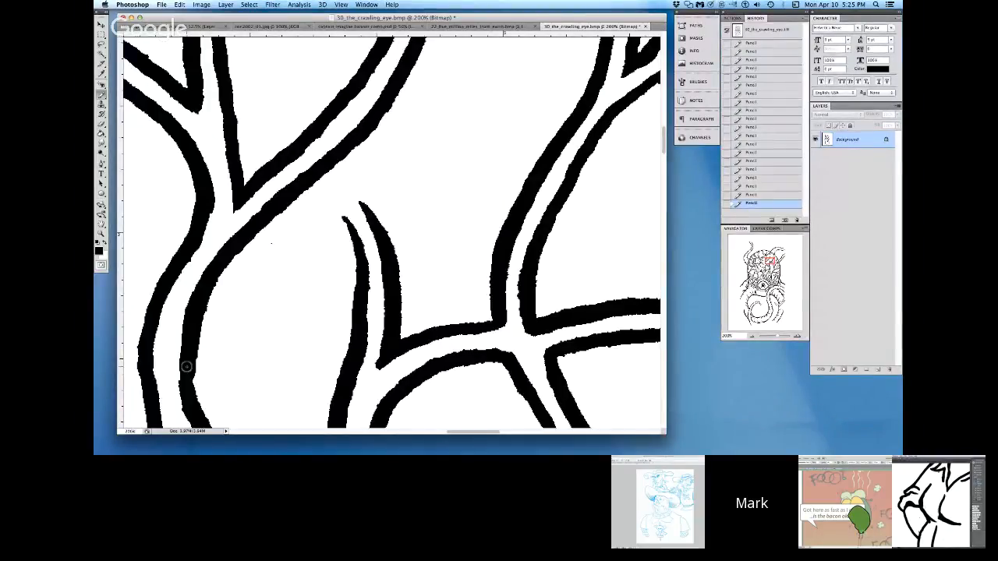
Step: Return to 30_the_crawling_eye.bmp in Photoshop and set the Pencil to white for cleaning around the vein lines
click(105, 243)
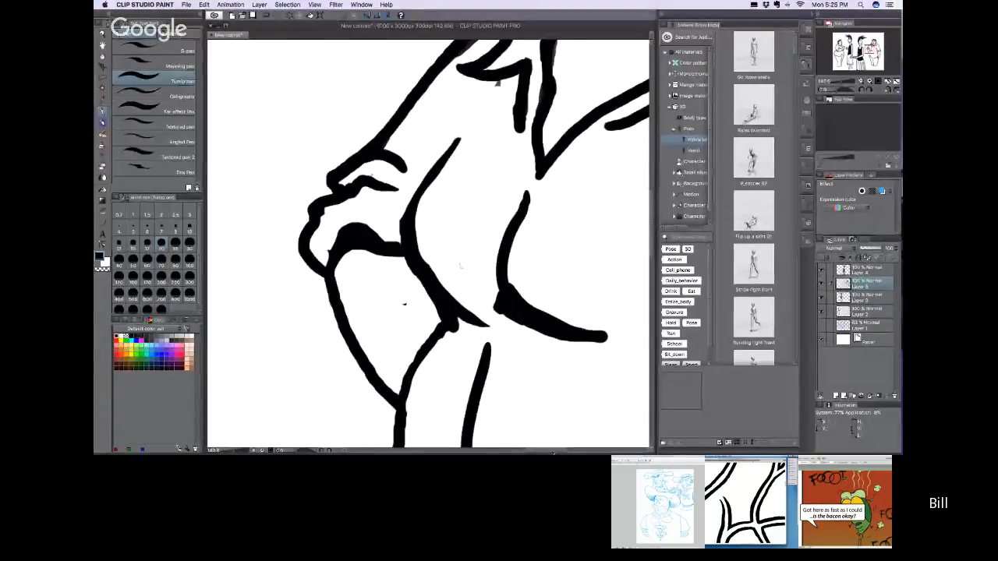
Step: Switch to Clip Studio Paint, reinforce the line below the man's forearm, and trim the end of the shirt fold to a taper
drag(400, 403, 447, 319)
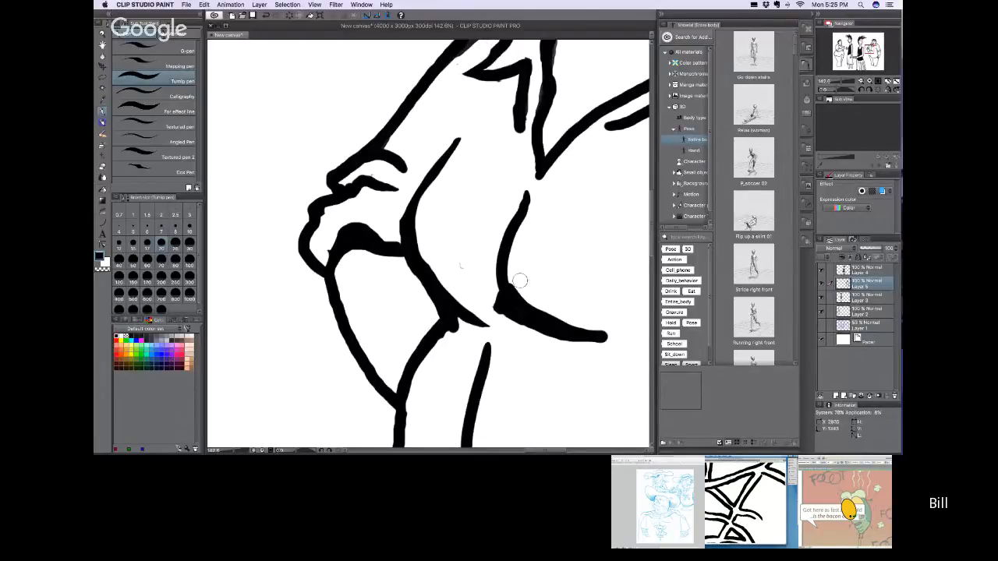
mouse_move(626, 339)
mouse_down()
mouse_move(537, 301)
mouse_move(514, 271)
mouse_move(539, 307)
mouse_move(609, 343)
mouse_up()
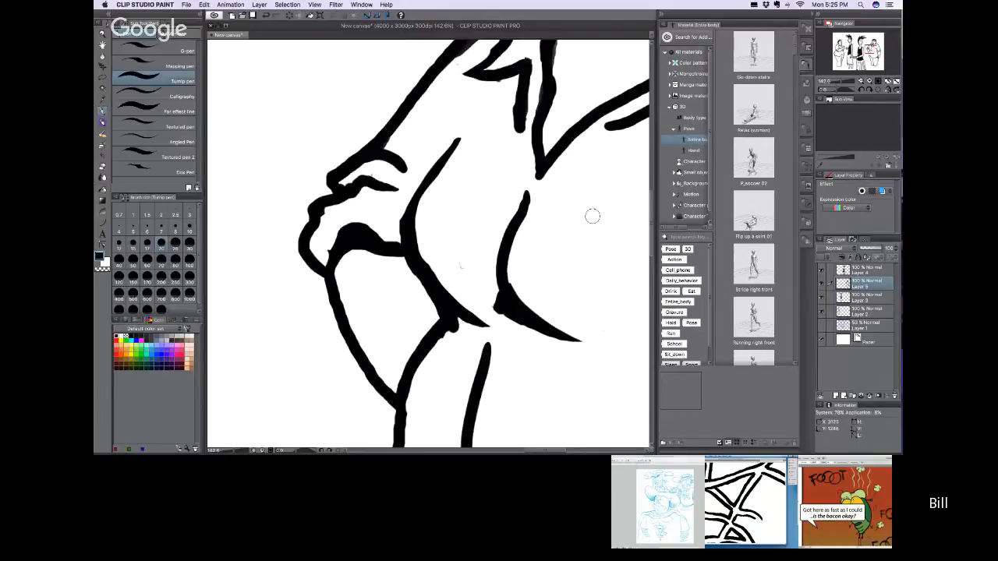
Step: Make Layer 4 active and draw a lasso selection by the head of the woman holding the dish
key(super+0)
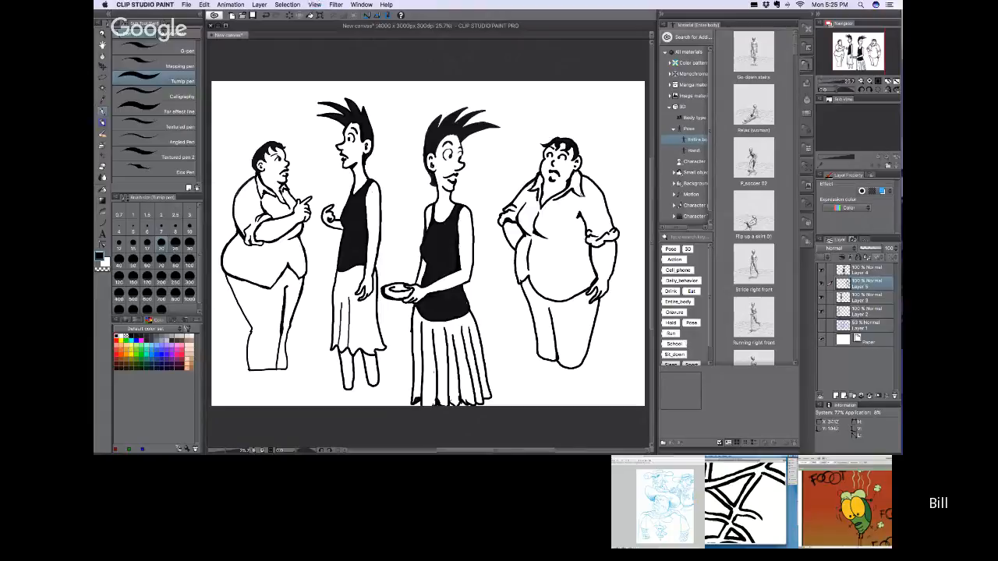
click(857, 270)
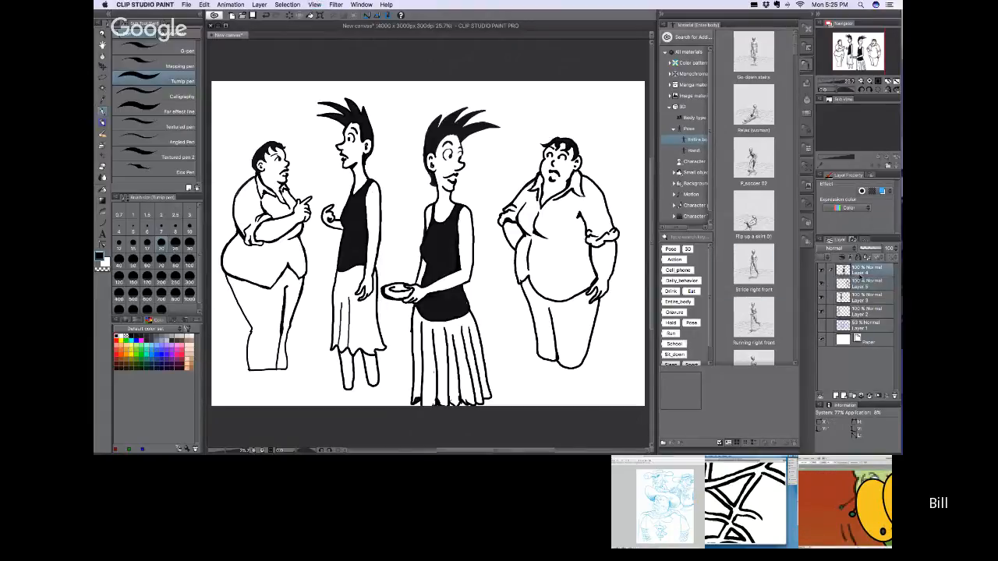
key(o)
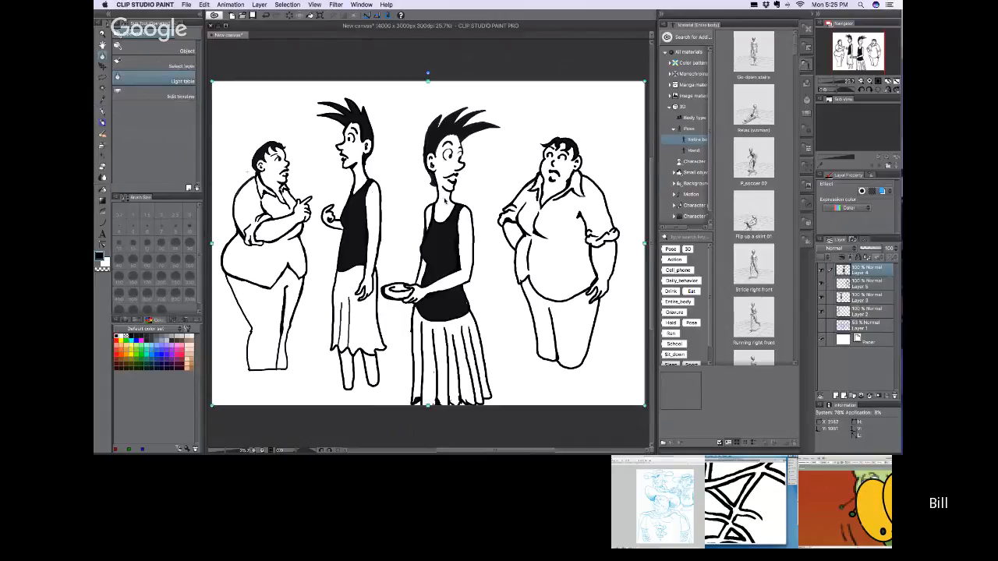
key(m)
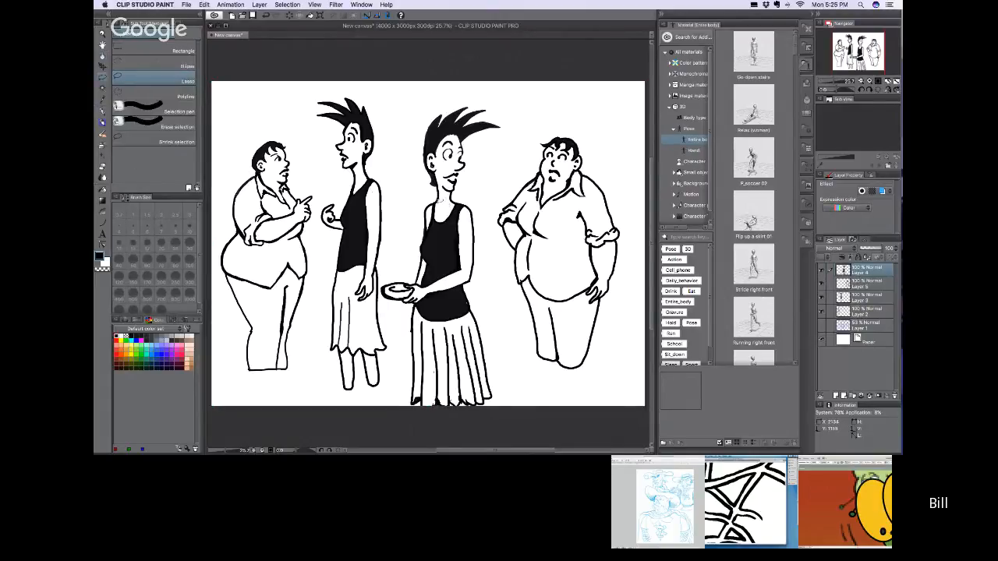
mouse_move(488, 166)
mouse_down()
mouse_move(432, 82)
mouse_move(415, 199)
mouse_move(460, 191)
mouse_up()
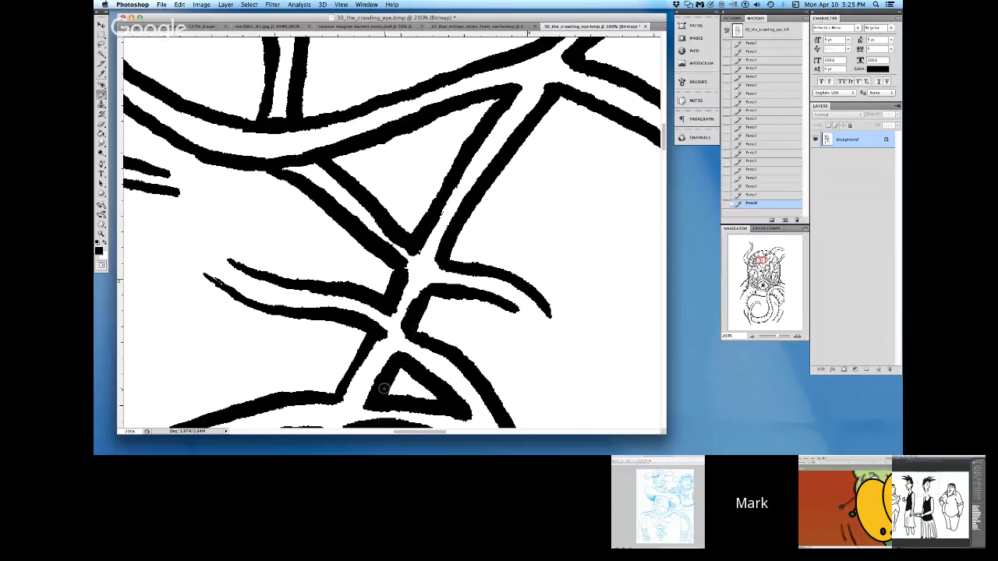
Step: Return to 30_the_crawling_eye.bmp in Photoshop and widen the white channel down through the branching vein with the white Pencil
click(109, 244)
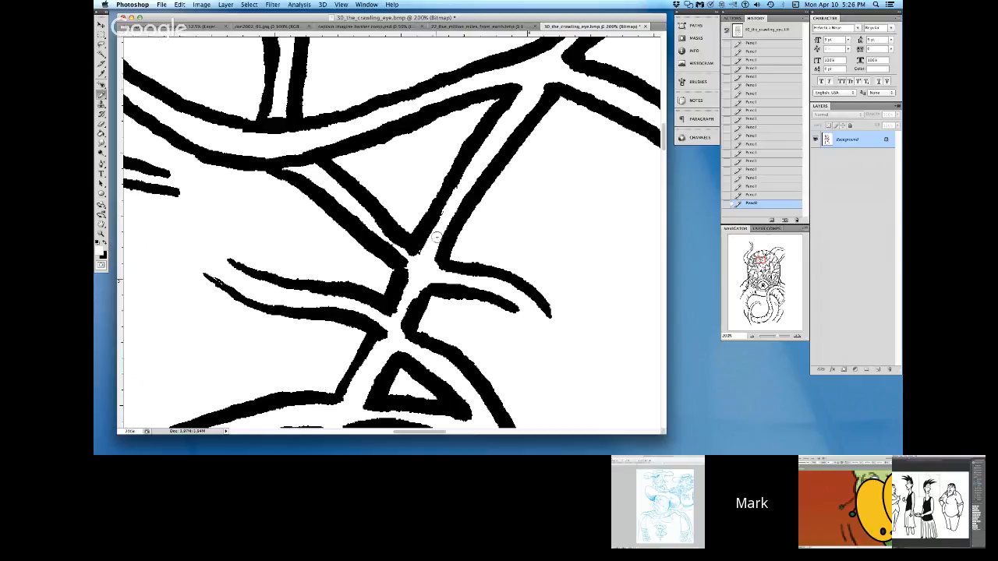
drag(391, 322, 357, 394)
mouse_move(431, 247)
mouse_down()
mouse_move(402, 324)
mouse_move(354, 397)
mouse_up()
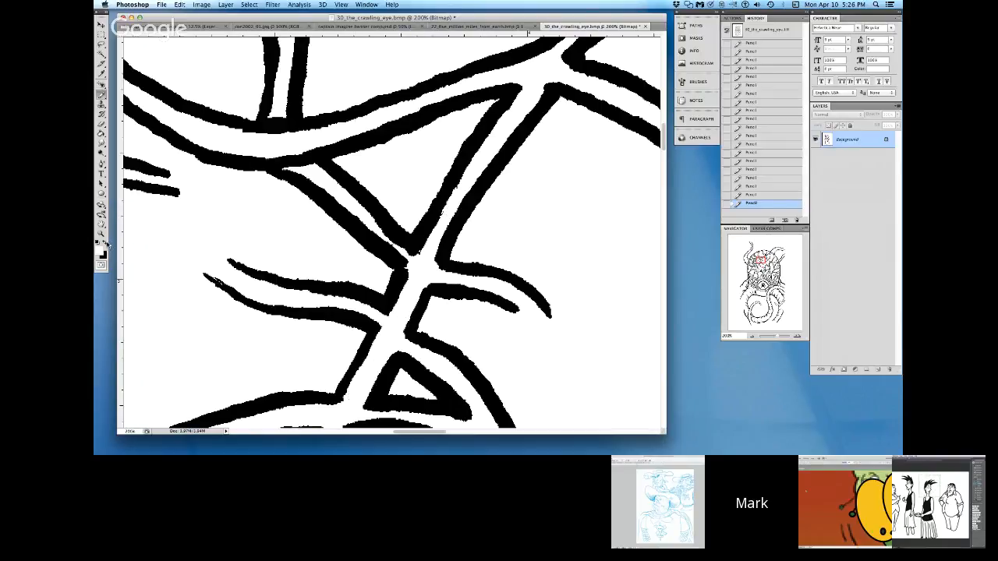
Step: Thicken the black outlines on both sides of the vein channel below the junction with the black Pencil
click(108, 245)
drag(360, 341, 324, 396)
drag(417, 329, 425, 295)
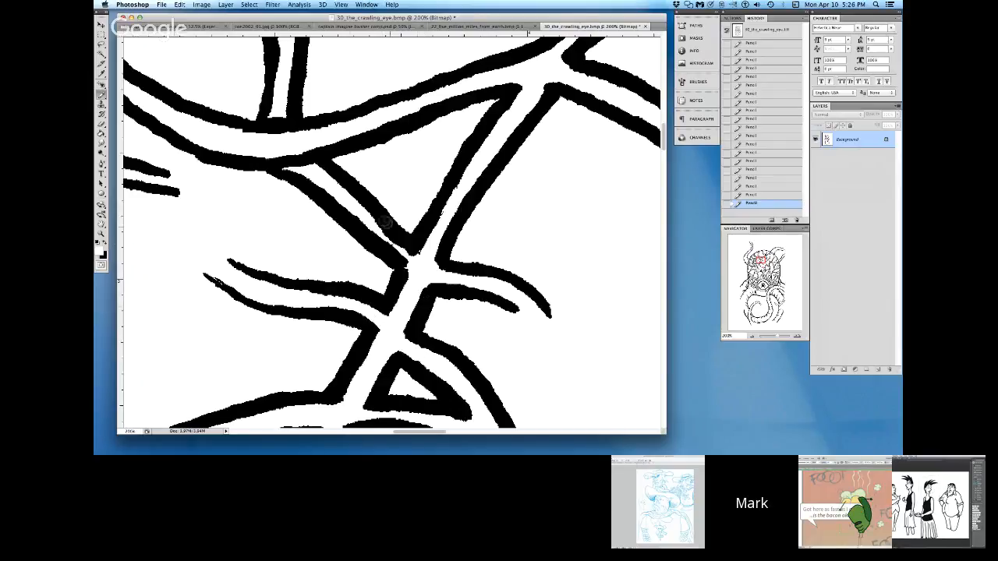
Step: Clean the edges around the vein junction in white and fill out the diagonal outline above it in black
drag(362, 213, 429, 274)
mouse_move(383, 236)
mouse_down()
mouse_move(475, 281)
mouse_move(489, 276)
mouse_up()
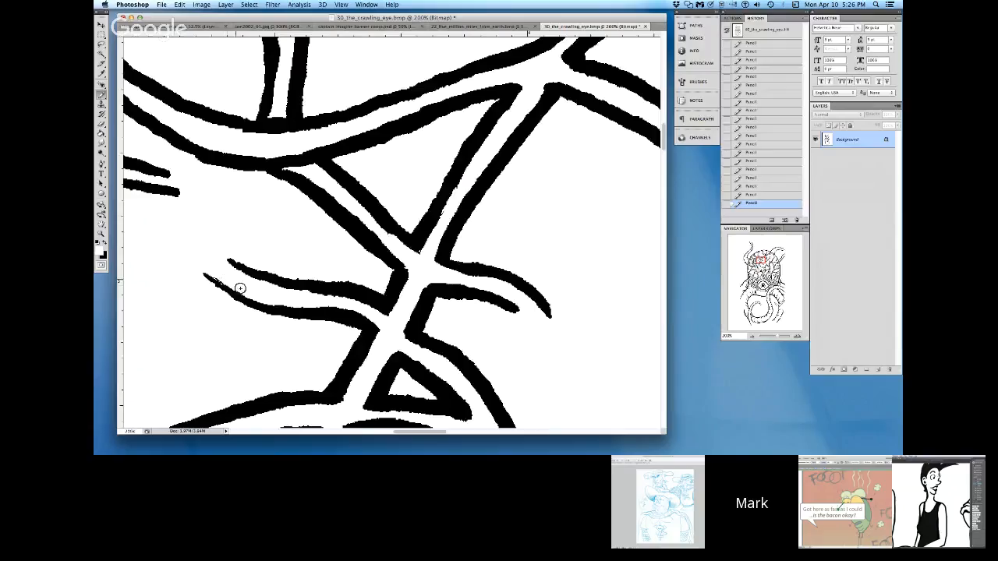
mouse_move(447, 204)
mouse_down()
mouse_move(418, 195)
mouse_move(395, 288)
mouse_up()
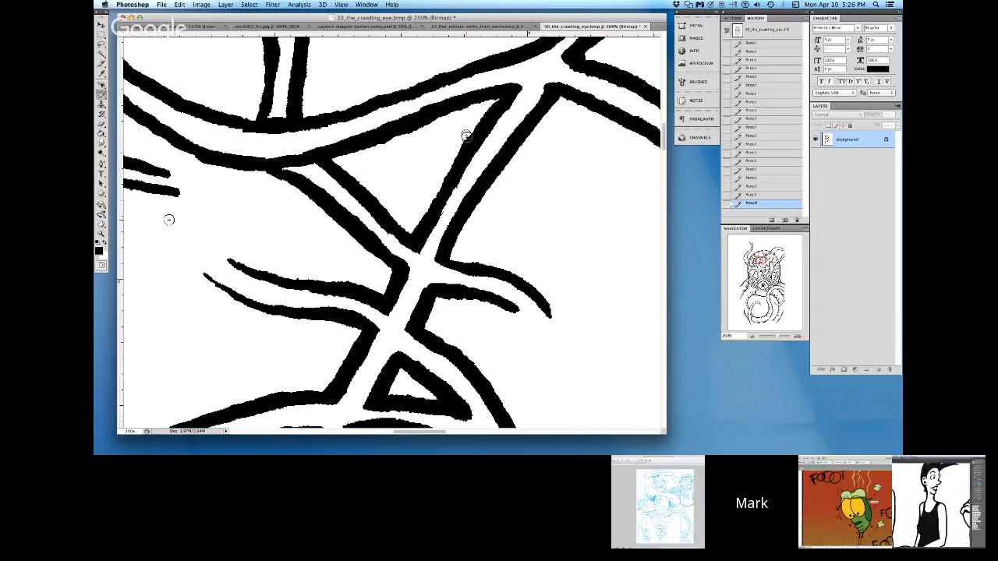
drag(448, 178, 414, 242)
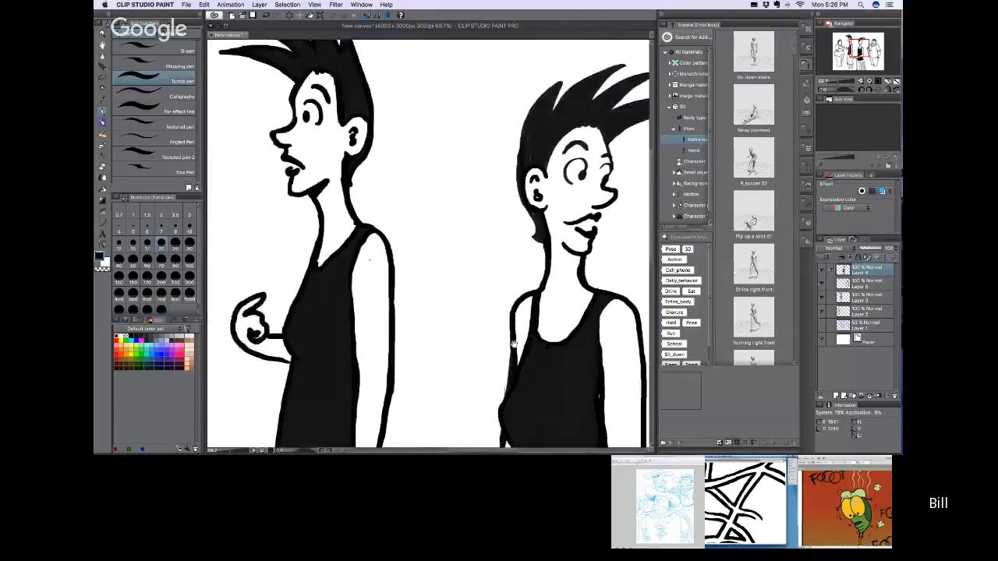
drag(514, 344, 541, 396)
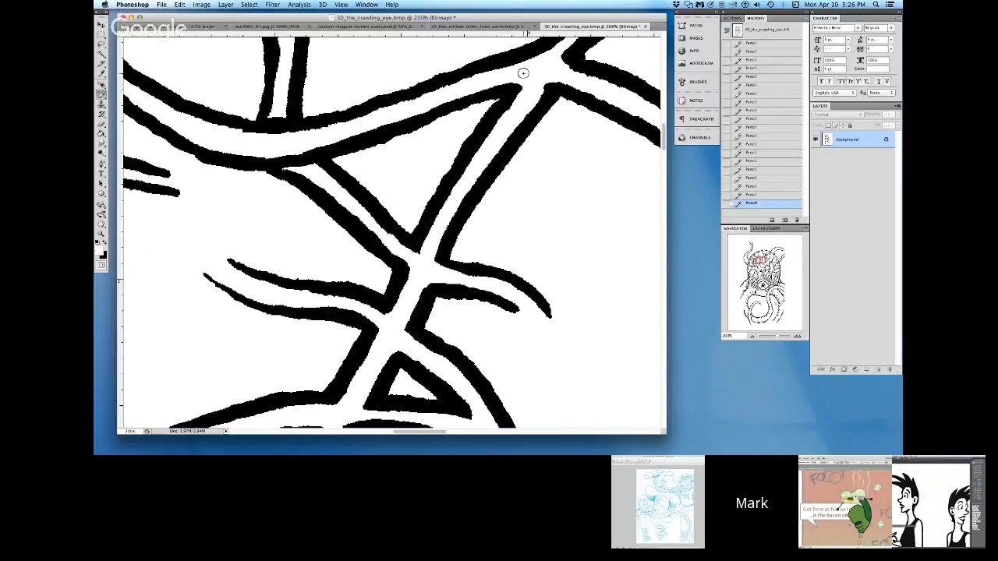
Step: Return to 30_the_crawling_eye.bmp in Photoshop and touch up the paired vein lines beside the thick tentacle with the black and white Pencil
click(335, 433)
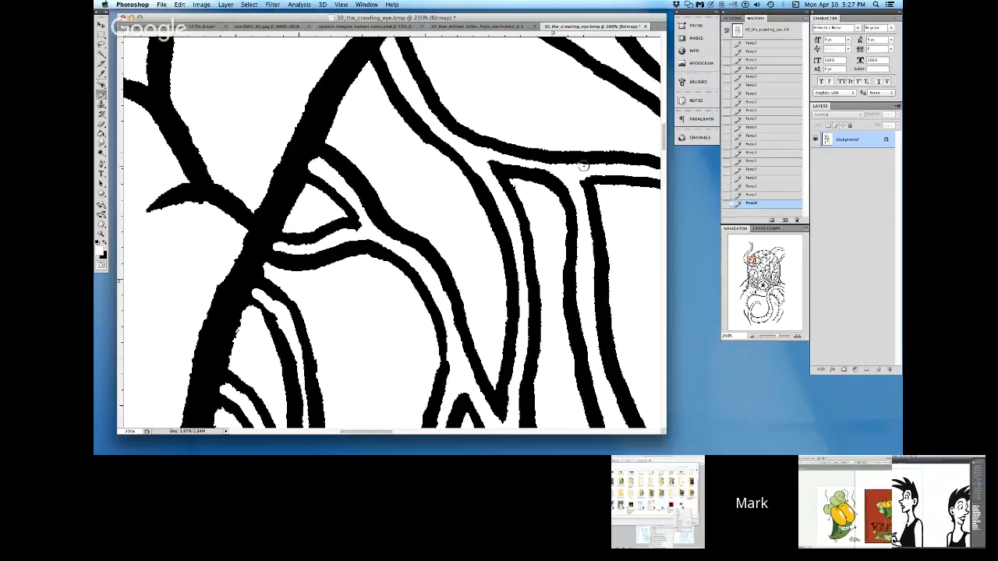
key(x)
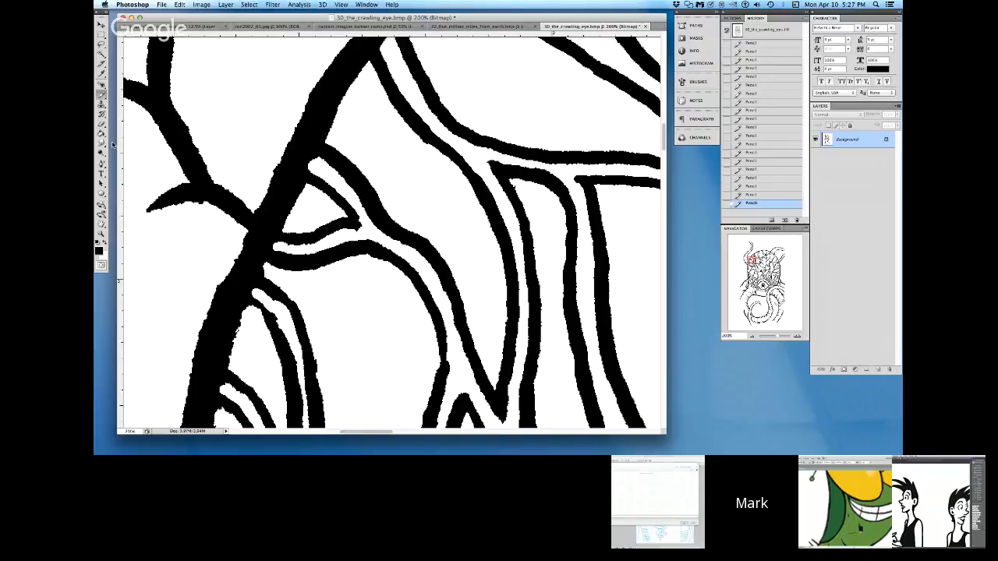
click(105, 243)
drag(575, 178, 584, 328)
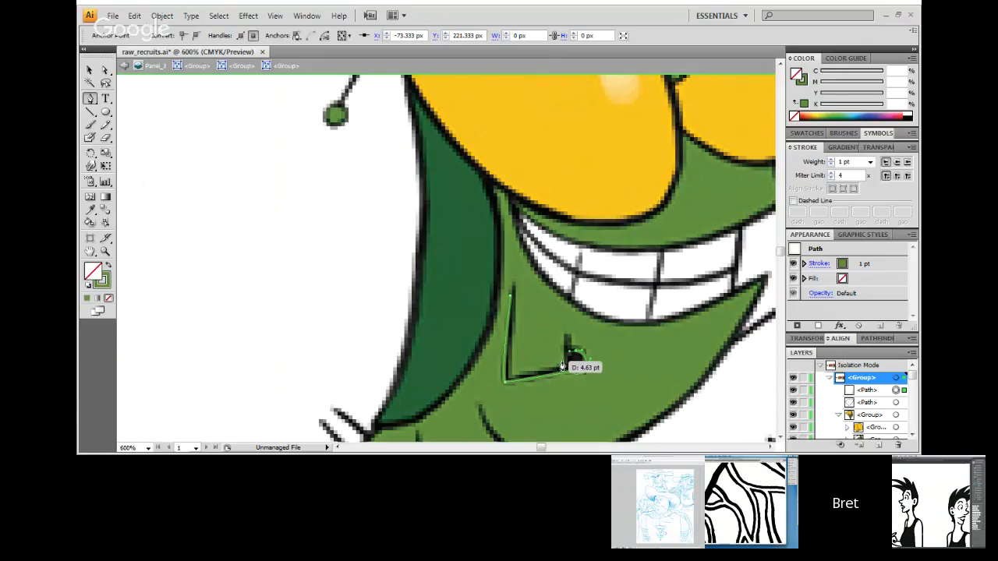
click(562, 366)
click(511, 378)
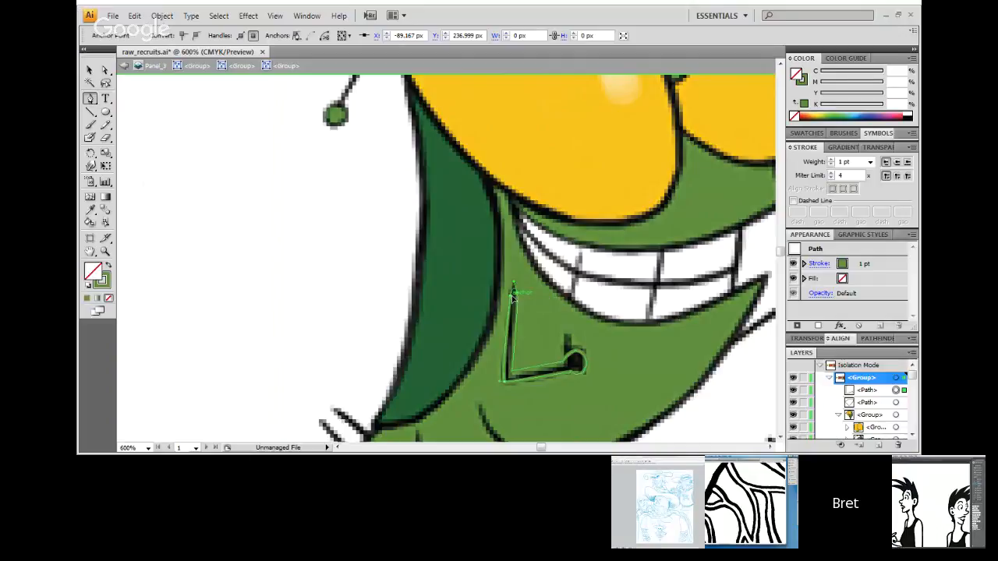
Step: Switch to raw_recruits.ai in Illustrator, close the bent arm's traced outline on the green character, and activate the Selection tool
click(512, 294)
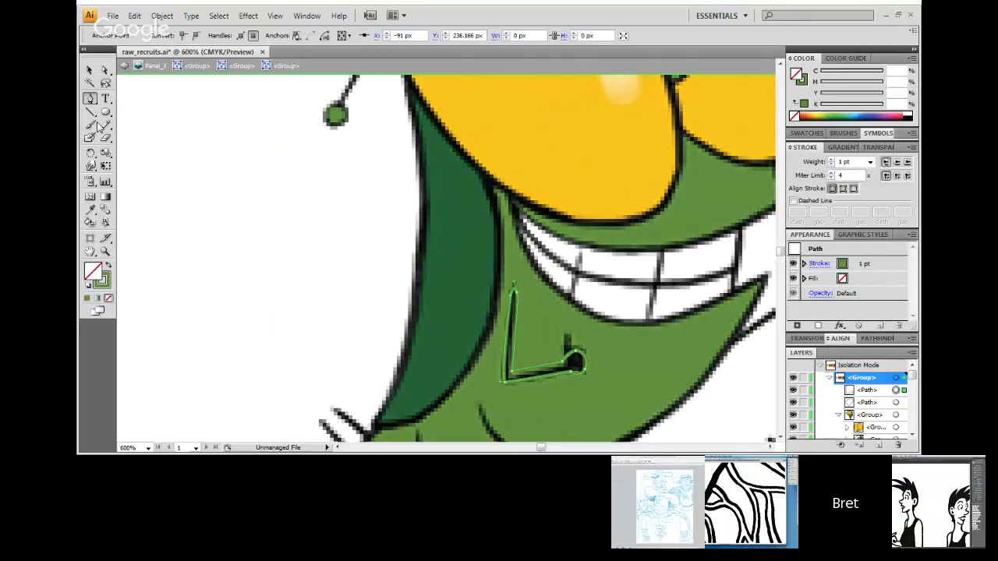
key(v)
click(301, 212)
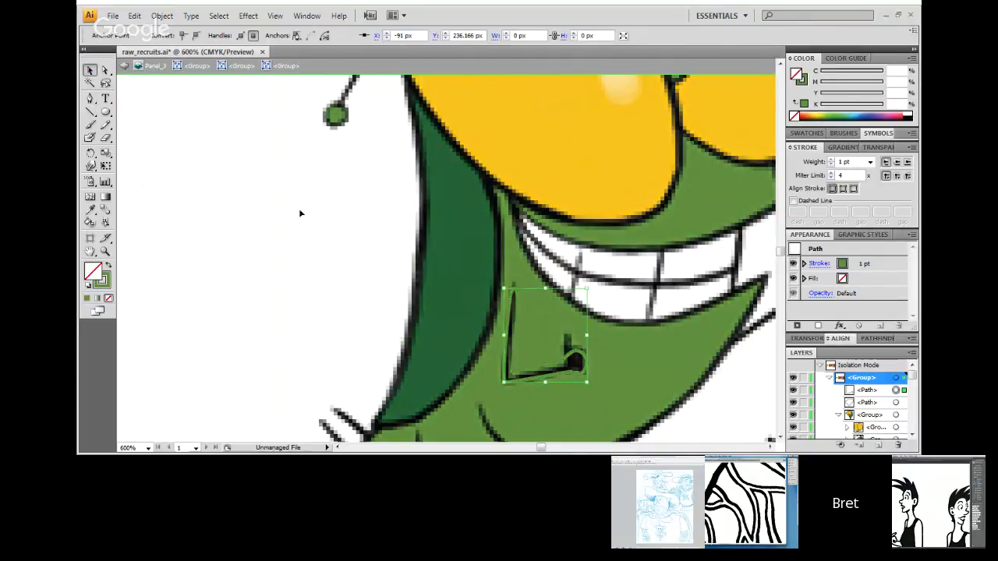
Step: Isolate the traced arm outline, remove it from the reference character, and go back to the parent group
double_click(522, 373)
key(Delete)
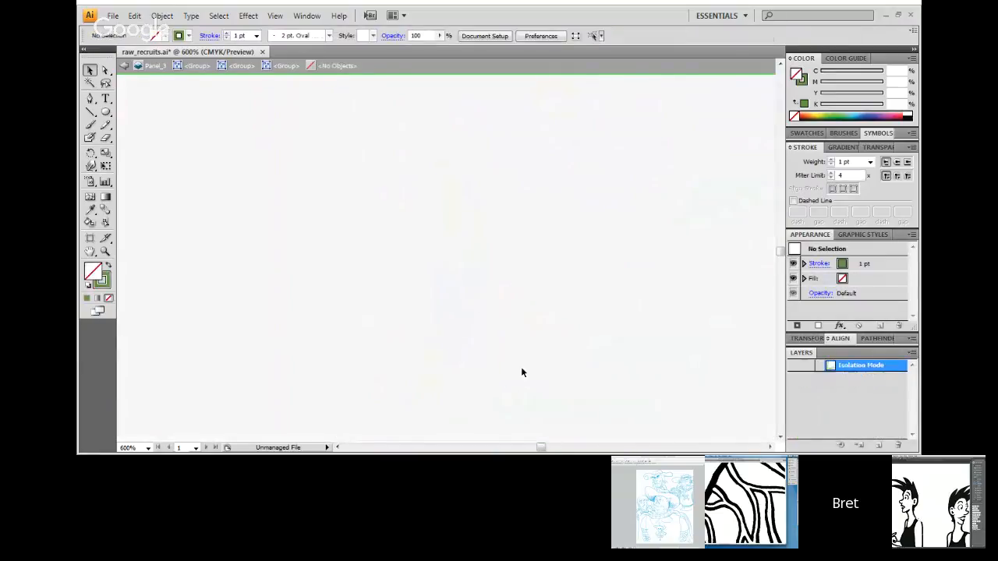
key(ctrl+minus)
key(ctrl+minus)
key(ctrl+minus)
key(ctrl+minus)
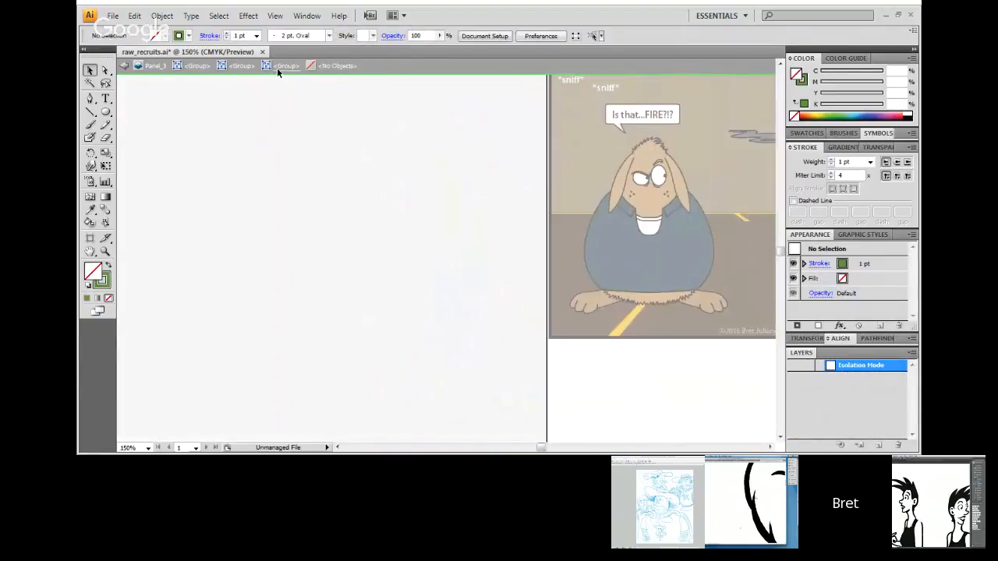
click(276, 68)
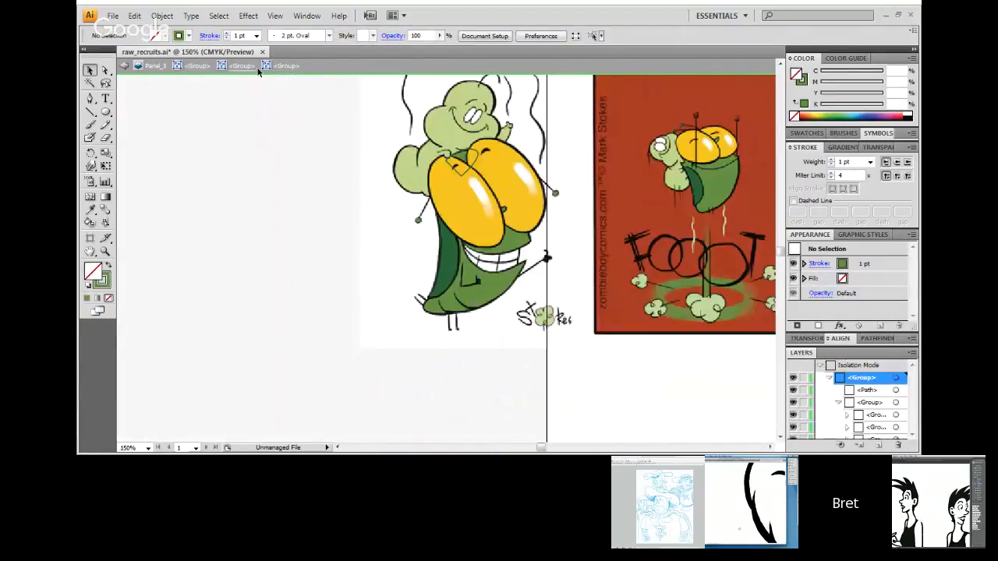
Step: Go to the green character in the last panel and isolate the black arm outline beside its body
click(700, 447)
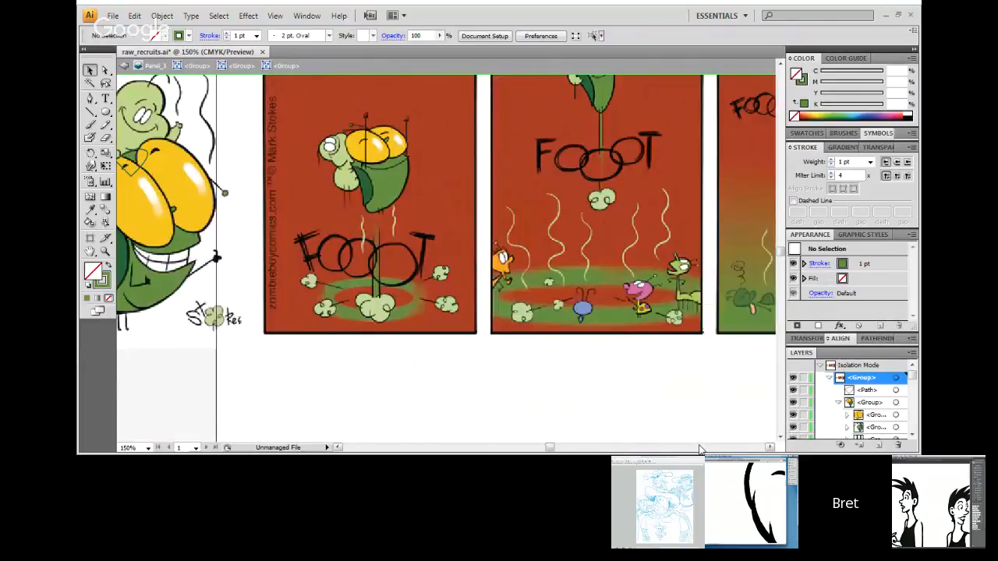
click(699, 448)
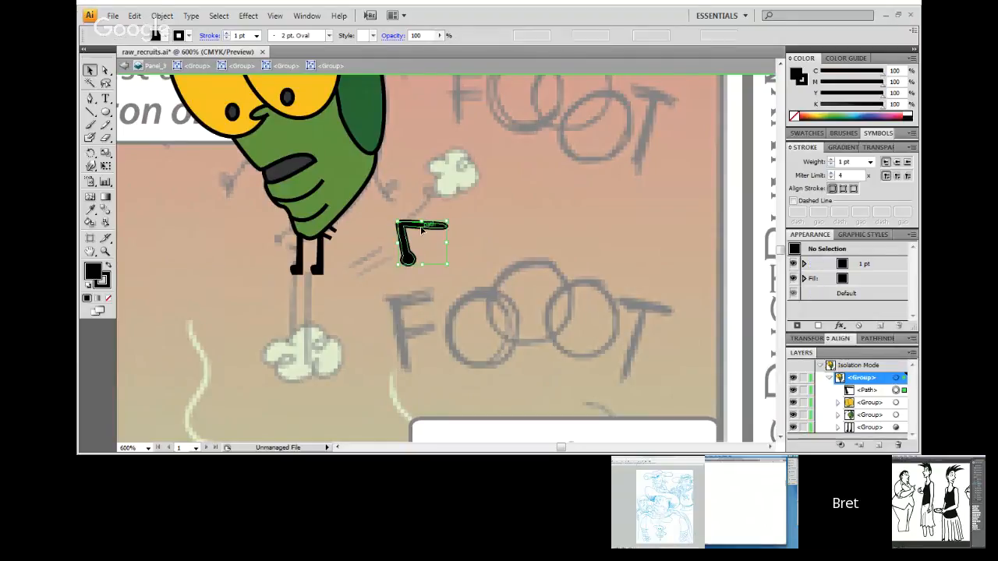
double_click(423, 229)
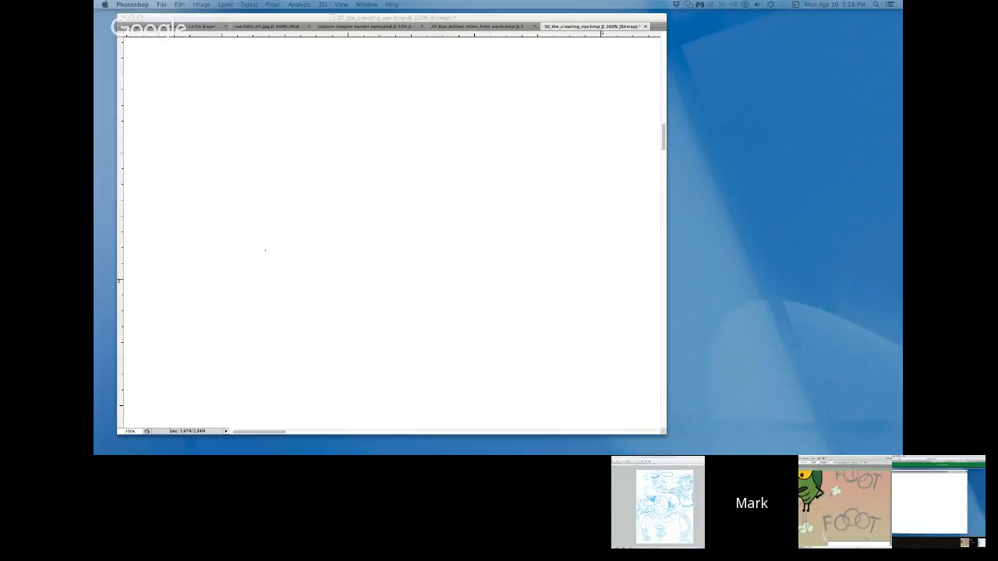
key(ctrl+Up)
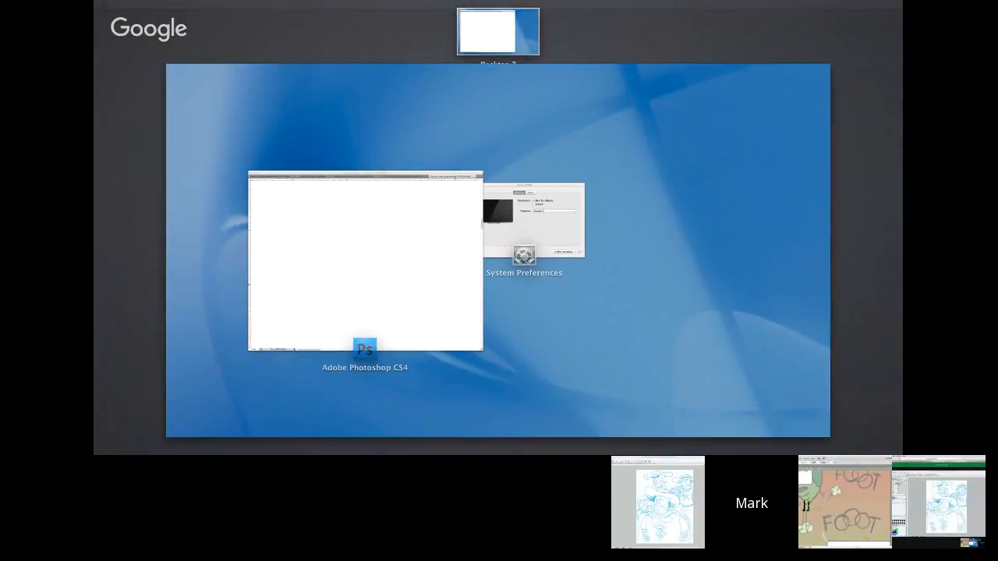
key(ctrl+Up)
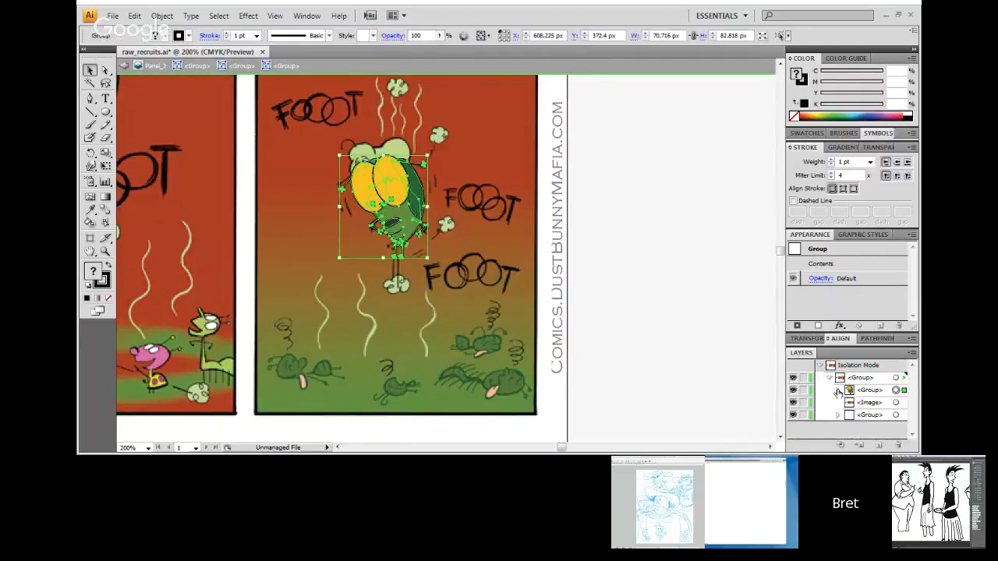
Step: Switch to raw_recruits.ai in Illustrator, hide the reference image behind the green character, and nudge the character group down
click(793, 402)
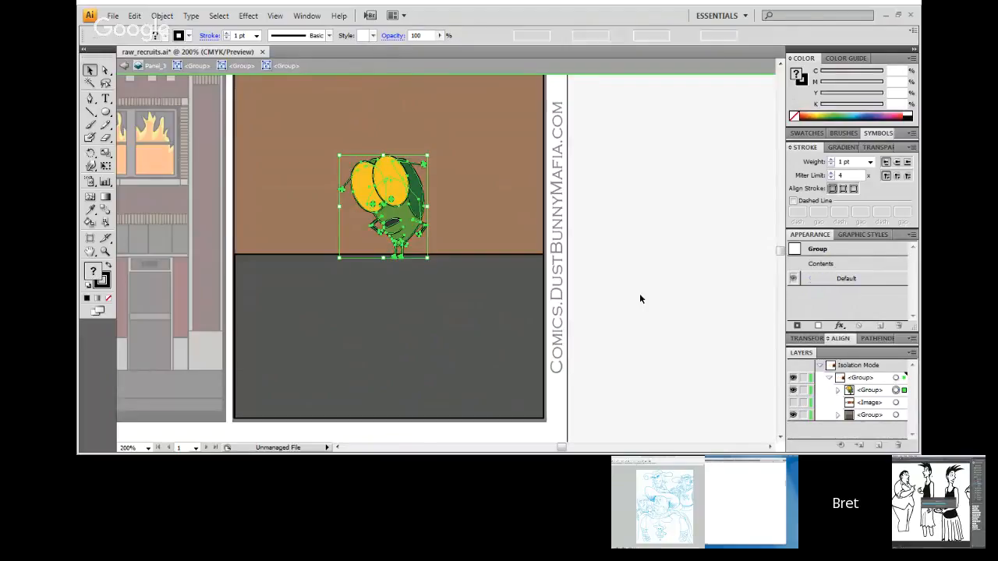
click(640, 294)
click(374, 197)
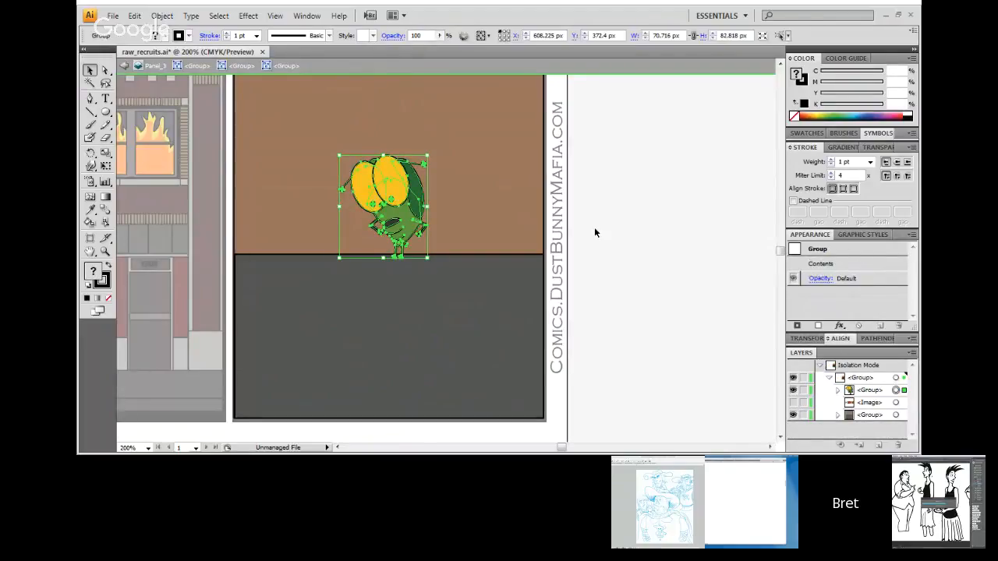
key(shift+Down)
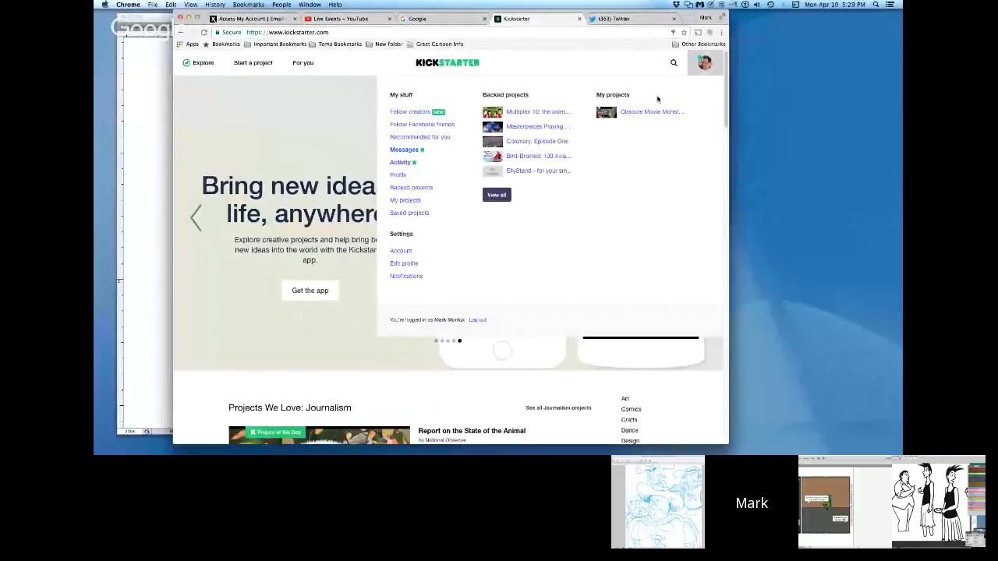
Step: Switch to Kickstarter in Chrome, open the Obscure Movie Monster Playing Cards dashboard, and review its funding progress and referrers
click(655, 110)
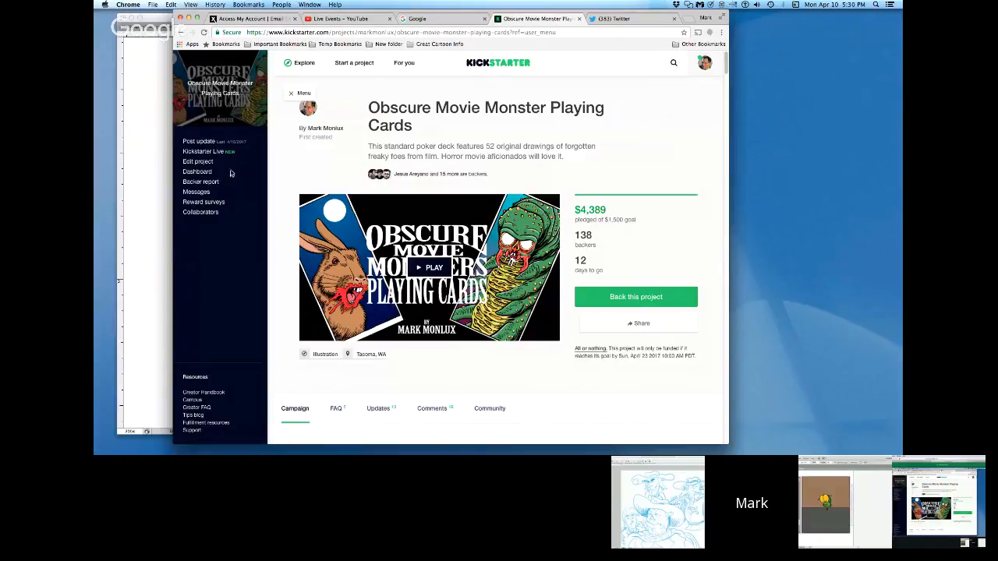
click(199, 169)
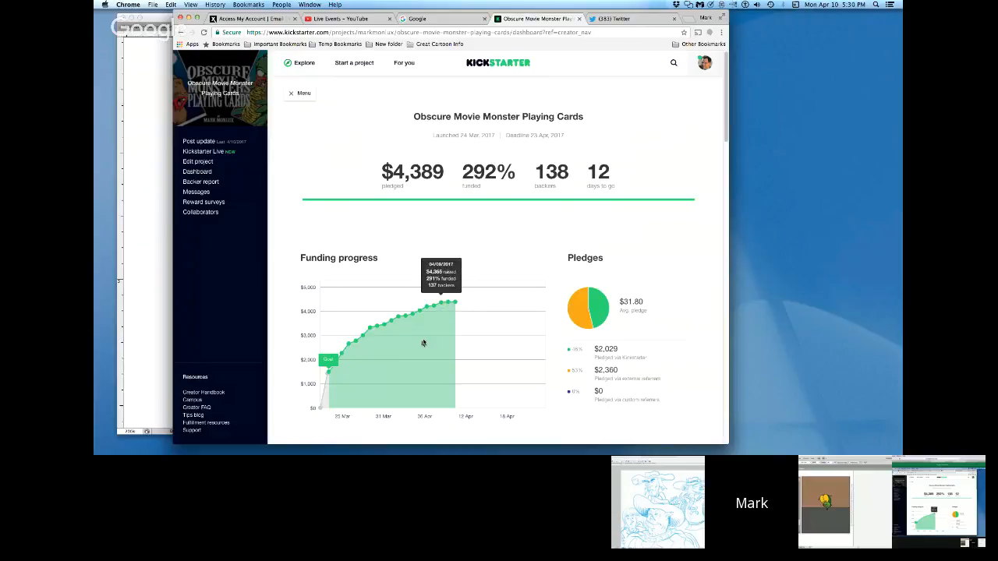
drag(727, 115, 726, 209)
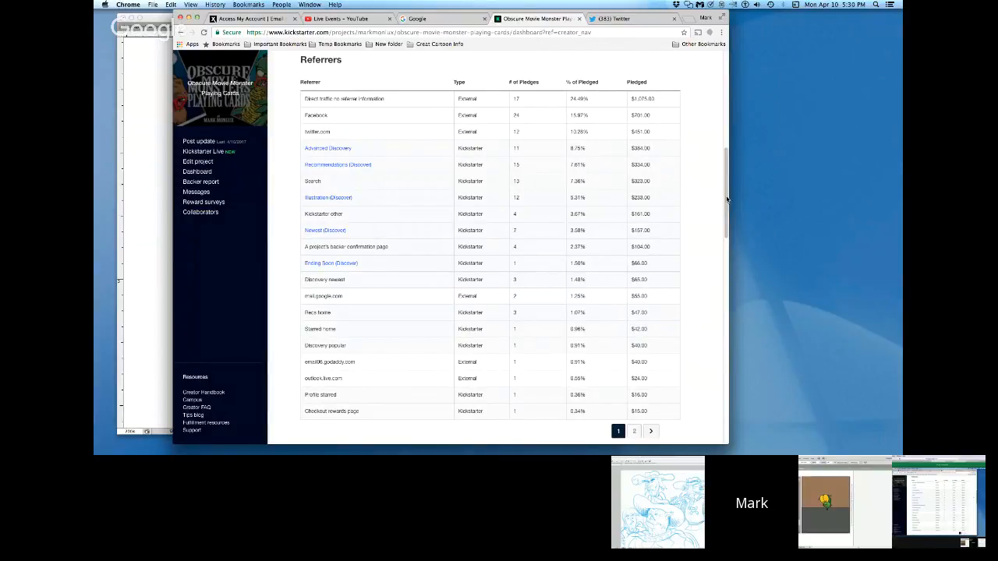
drag(725, 203, 720, 240)
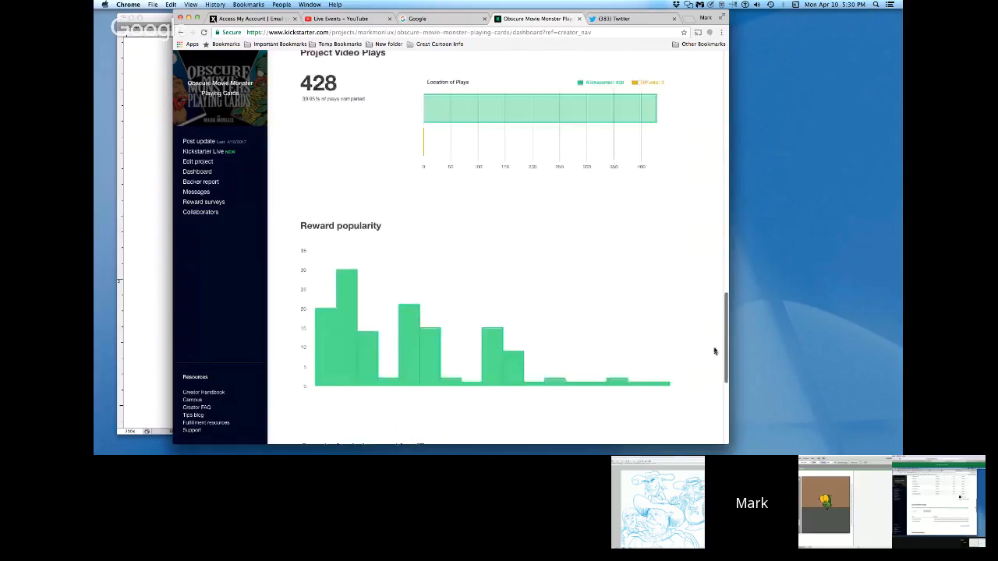
Step: Examine the reward tiers in the dashboard's Reward popularity chart and look through the project's activity feed
scroll(714, 352, down, 3)
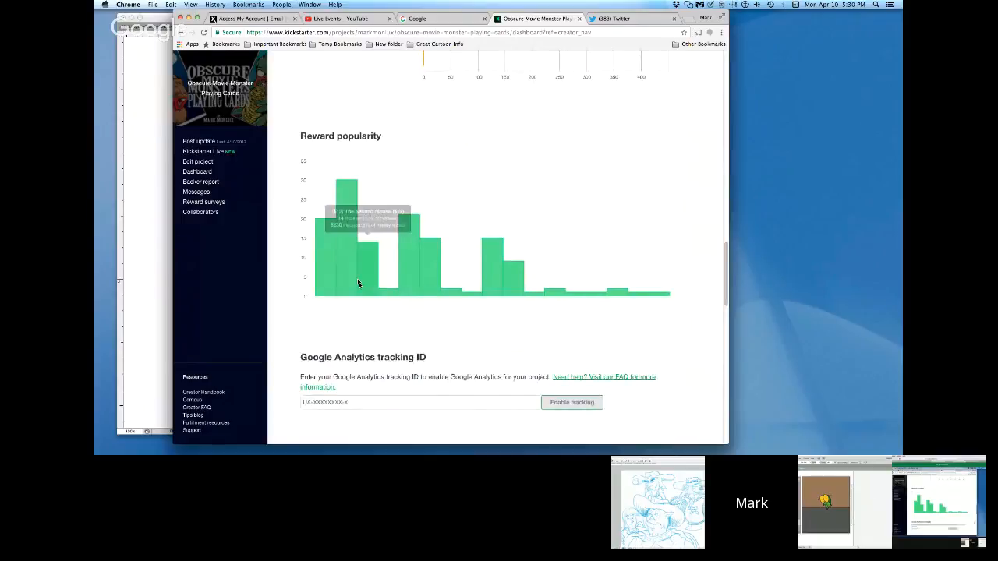
mouse_move(410, 284)
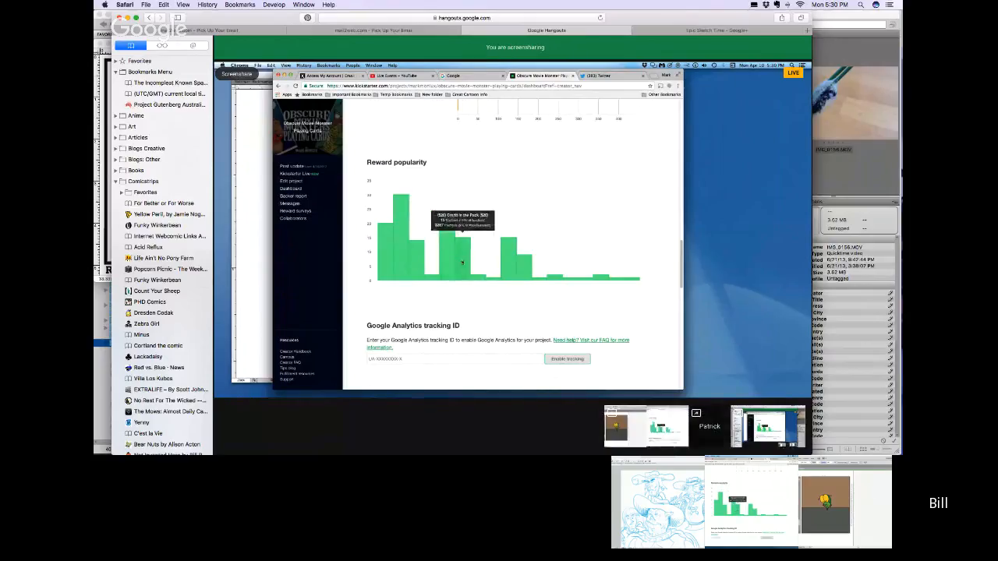
mouse_move(359, 267)
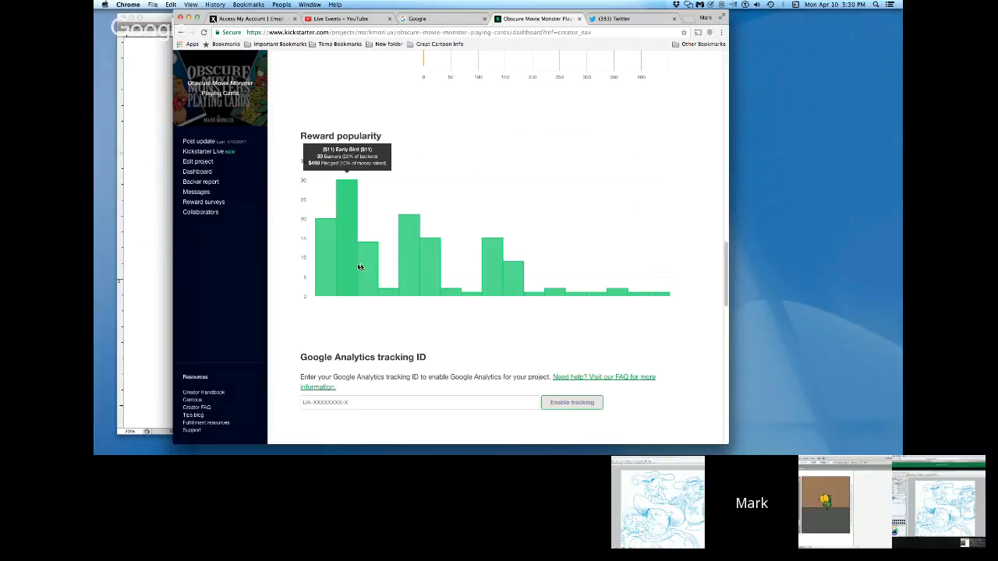
mouse_move(429, 261)
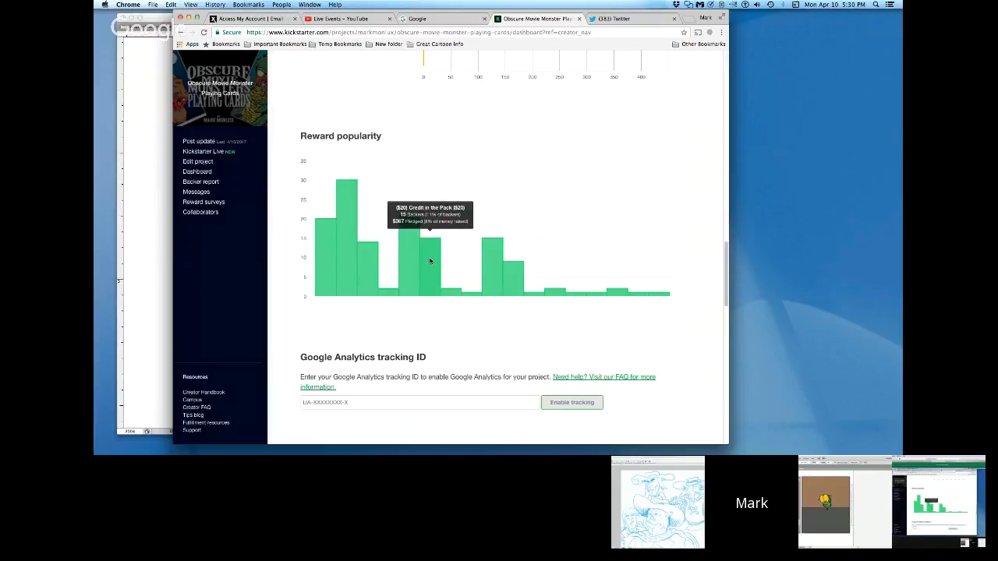
mouse_move(489, 262)
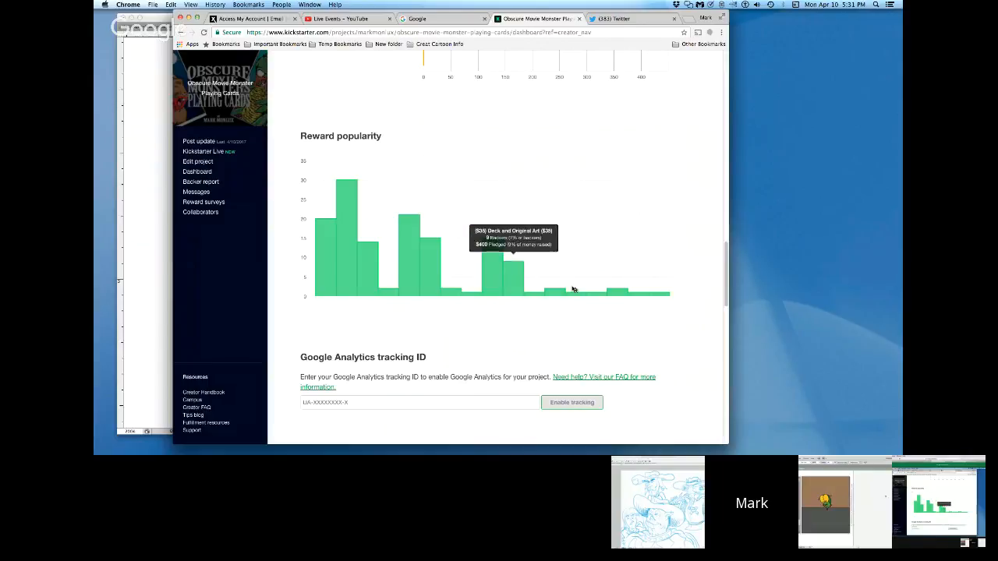
drag(727, 276, 722, 343)
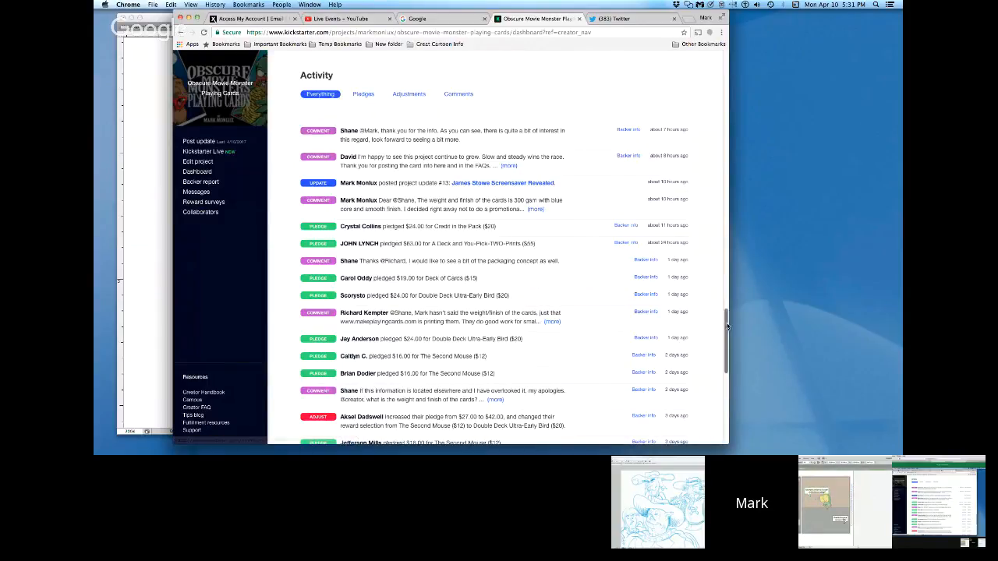
drag(728, 331, 708, 280)
Step: Look through the project's backer report and open the newest message in the project inbox
click(208, 182)
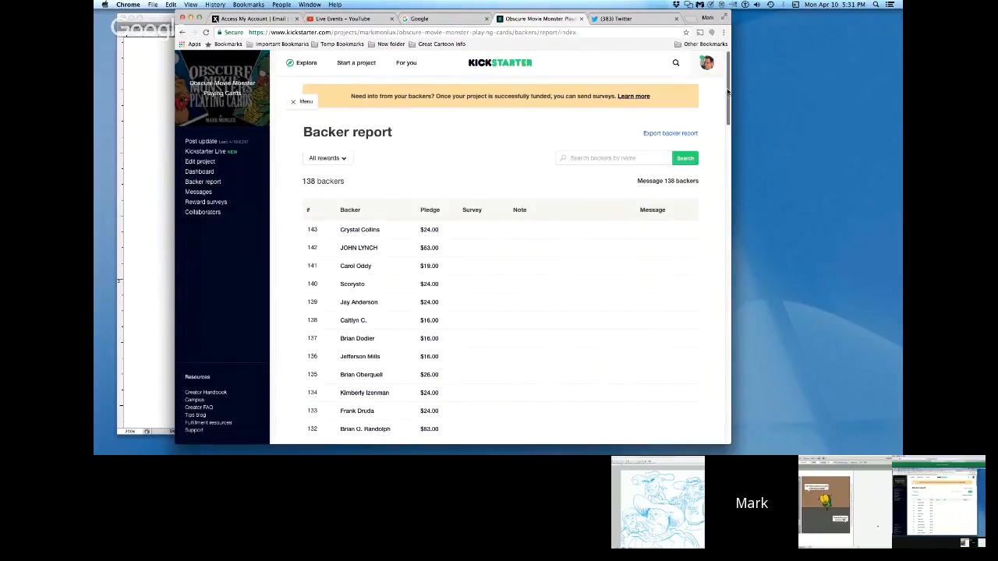
drag(727, 92, 723, 188)
scroll(714, 260, up, 5)
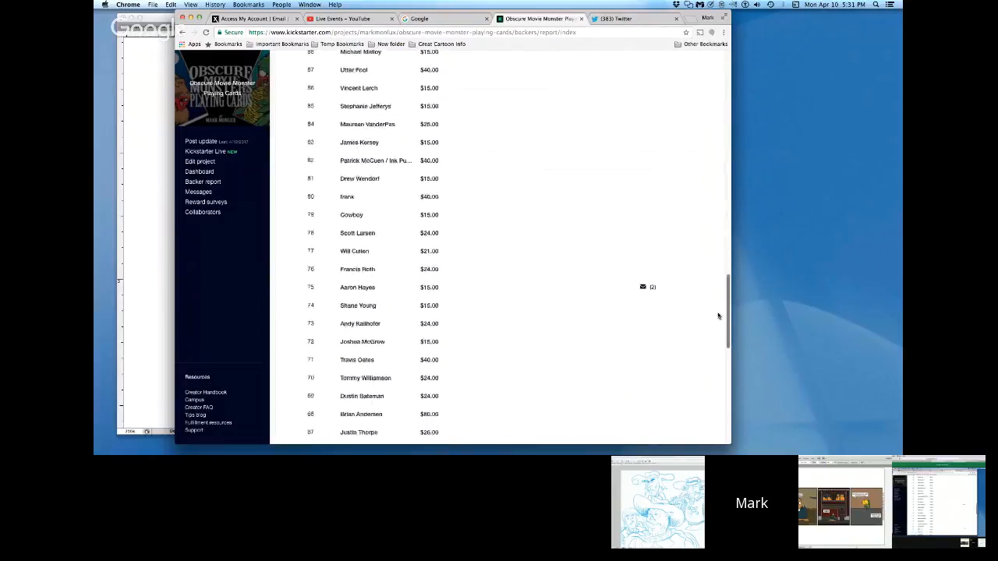
scroll(731, 223, up, 10)
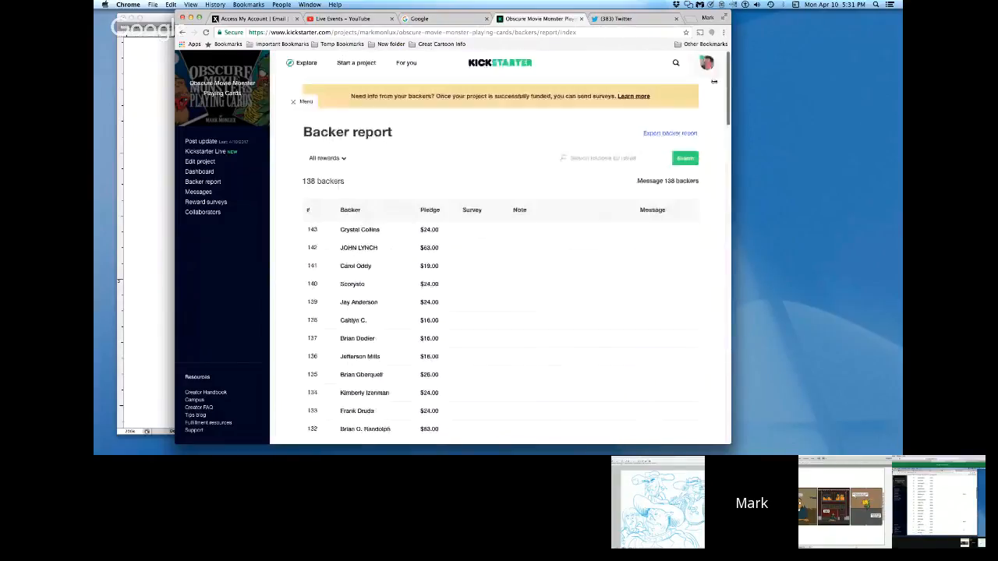
click(205, 191)
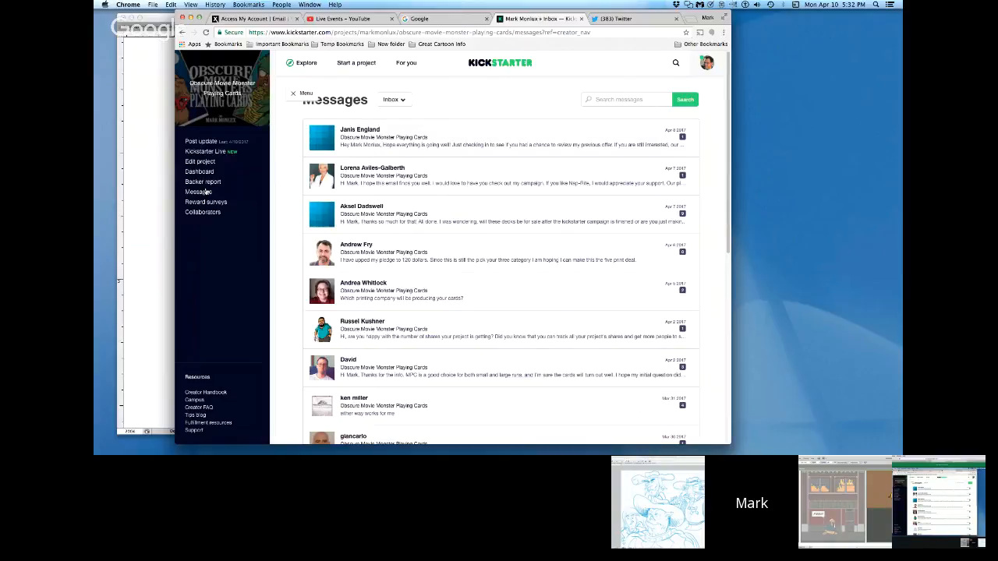
click(328, 142)
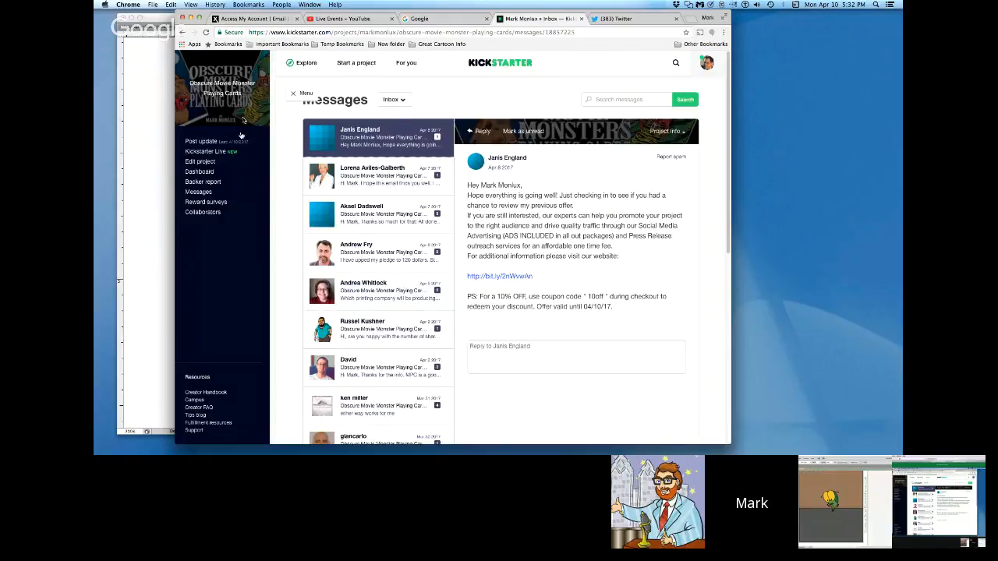
Step: View the project's reward surveys, collaborators and update-posting pages, returning to the collaborators page
click(219, 204)
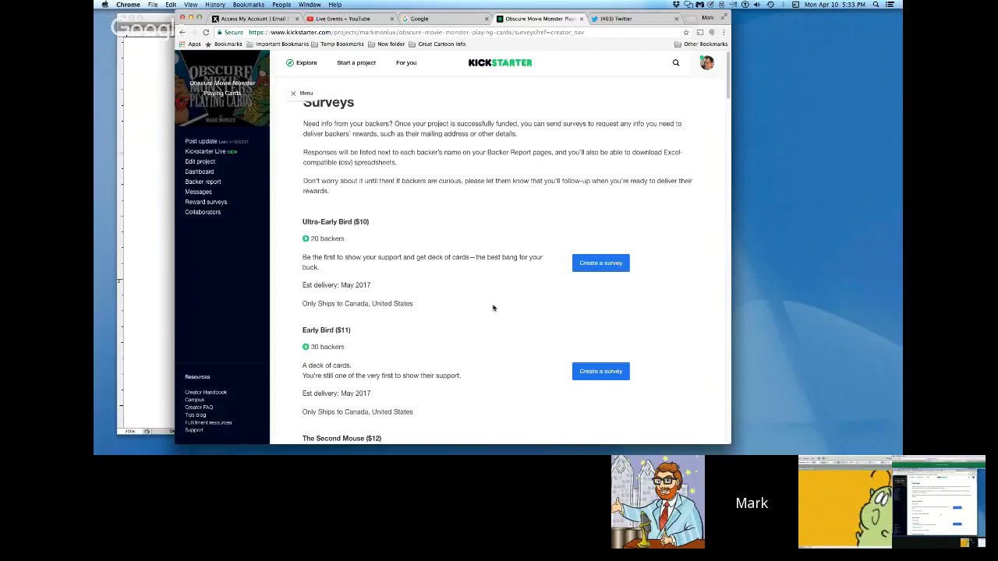
click(212, 215)
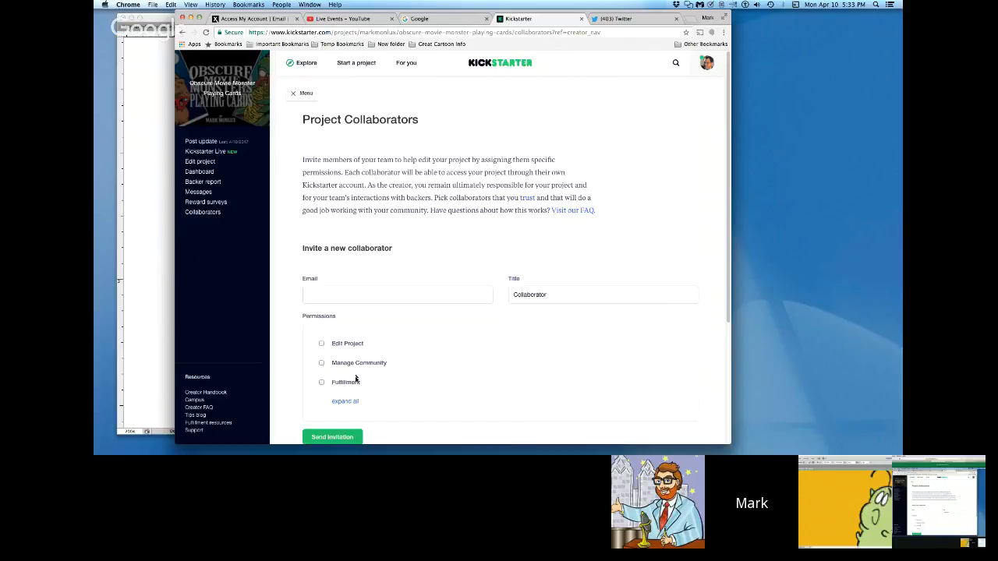
click(205, 145)
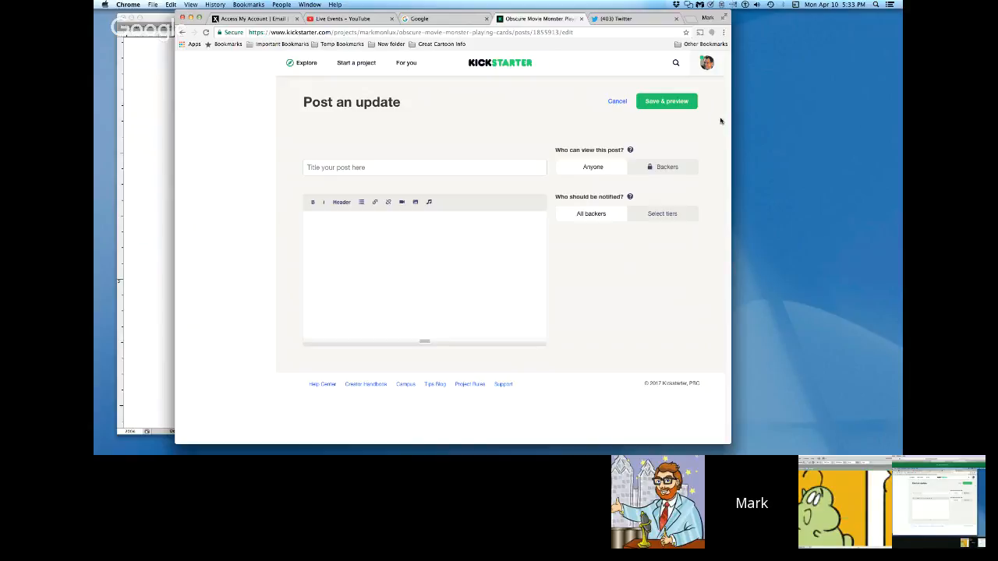
click(184, 32)
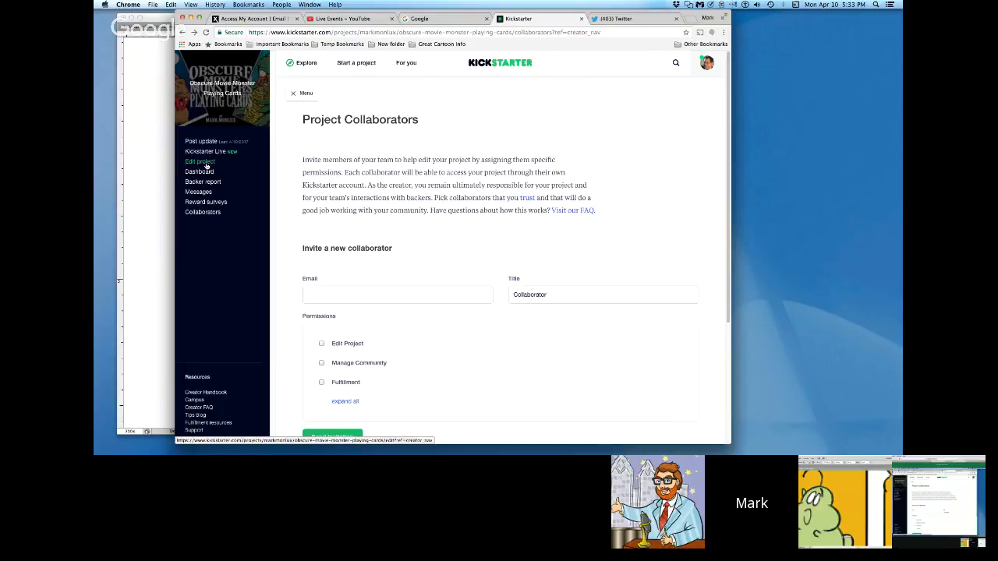
Step: Open the playing cards project for editing and view its Basics and Rewards sections
click(207, 163)
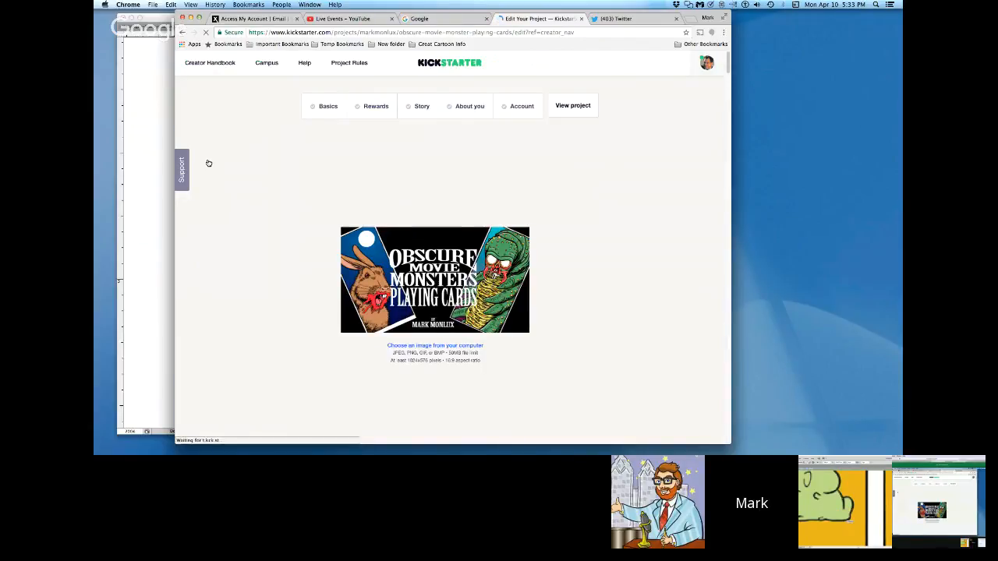
click(323, 109)
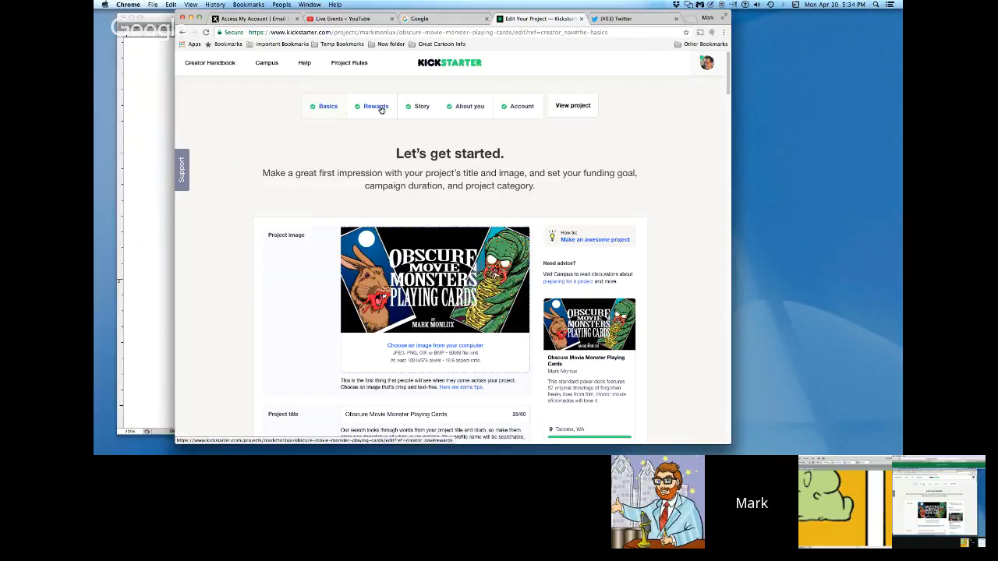
click(381, 109)
mouse_move(728, 74)
mouse_down()
mouse_move(723, 190)
mouse_move(728, 74)
mouse_up()
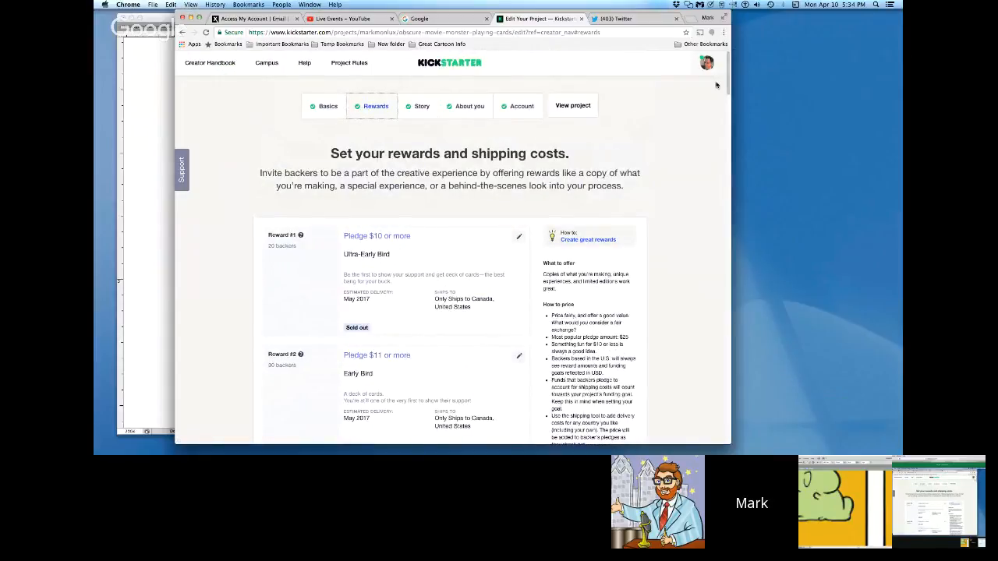
Step: Open the project's Story section and look through the description text and the reward tier graphics
click(421, 108)
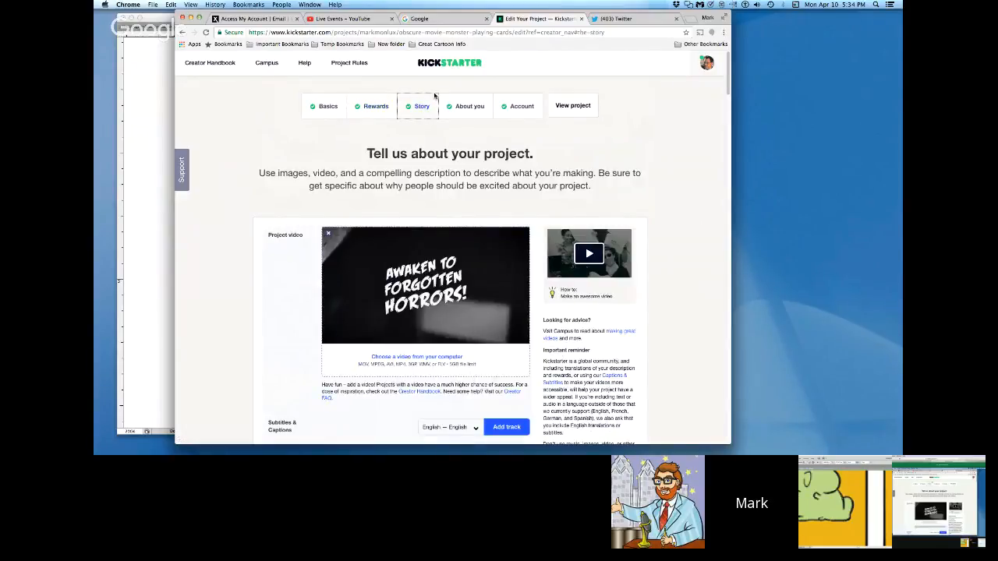
drag(729, 74, 724, 107)
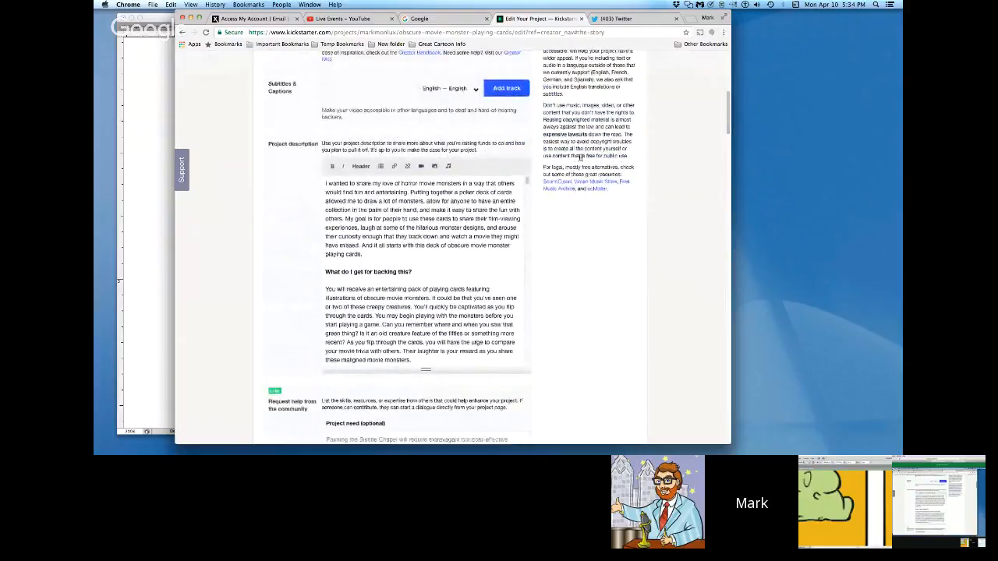
drag(527, 196, 534, 247)
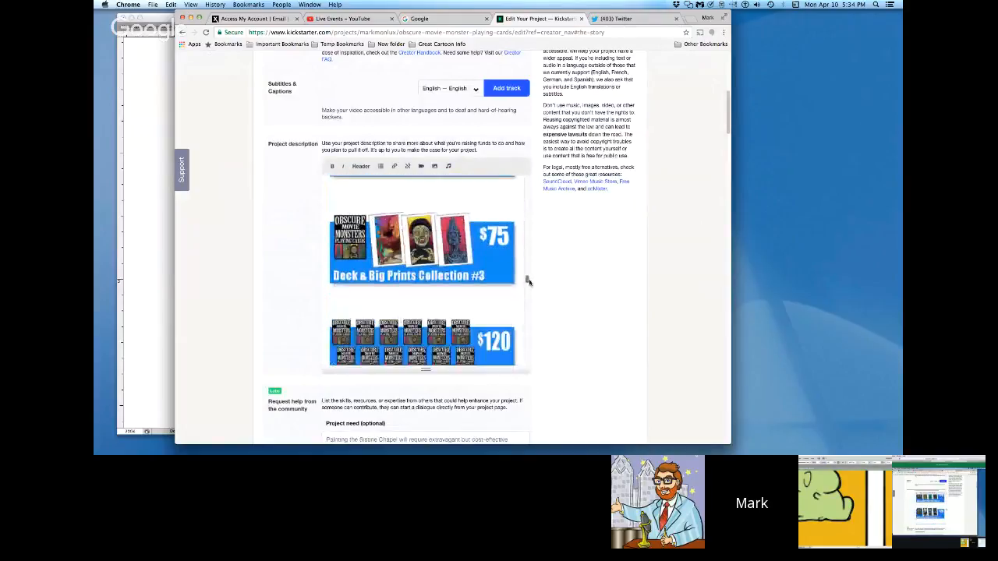
drag(528, 289, 524, 250)
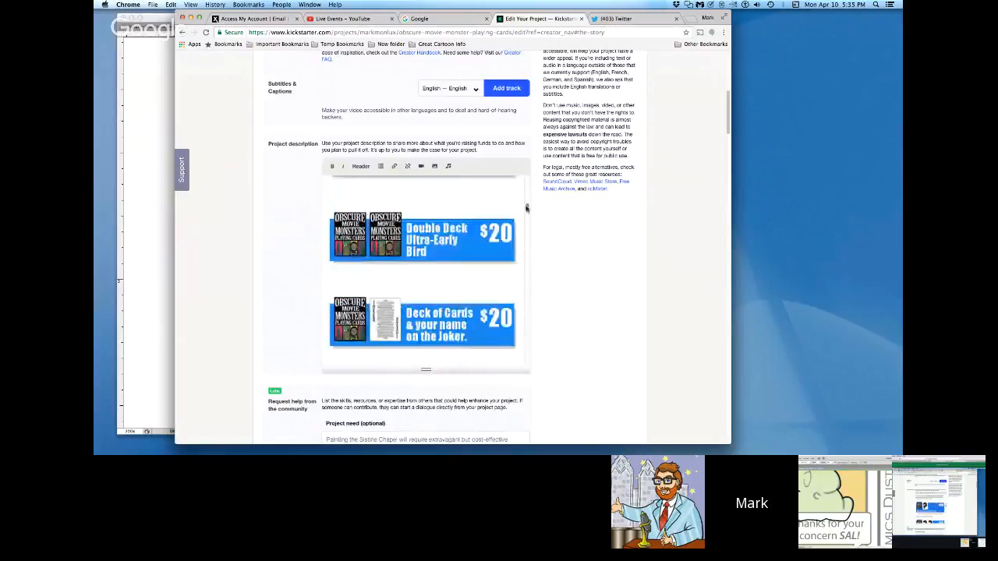
drag(525, 191, 525, 180)
drag(729, 125, 725, 89)
Step: View the creator profile details in the project's About you section
click(475, 94)
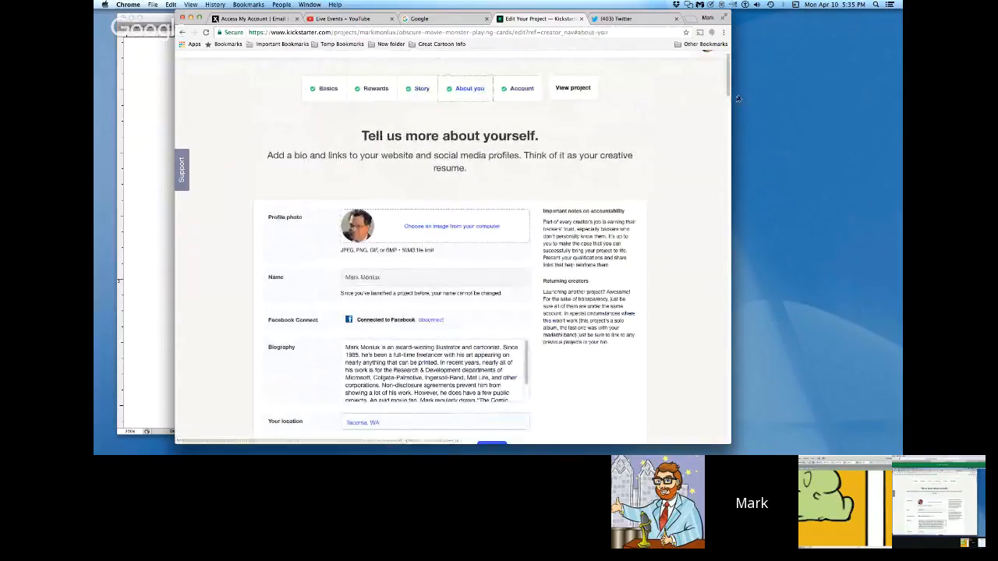
drag(729, 89, 730, 111)
scroll(730, 99, up, 3)
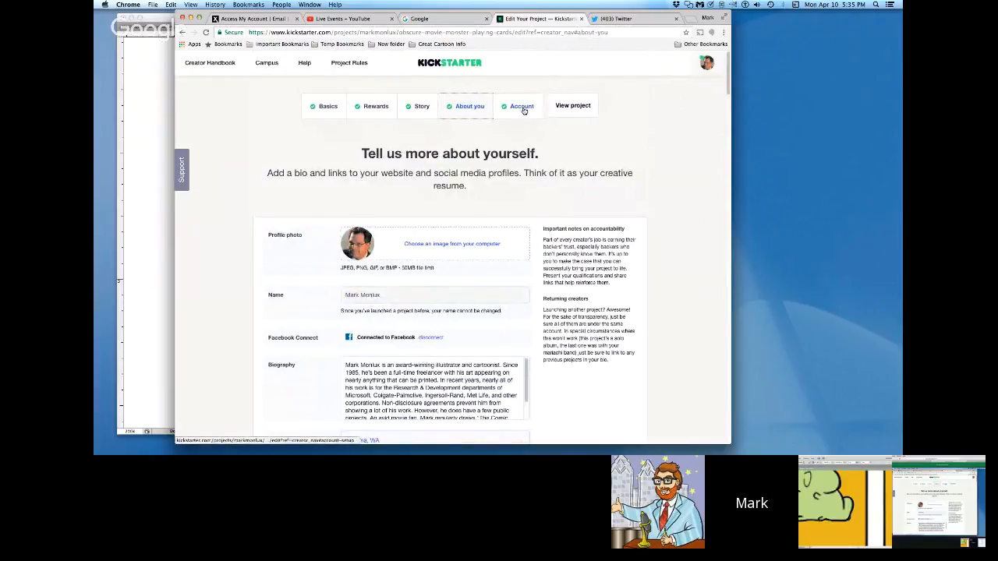
Step: View the public project page, look over the campaign description, and open its frequently asked questions
click(576, 109)
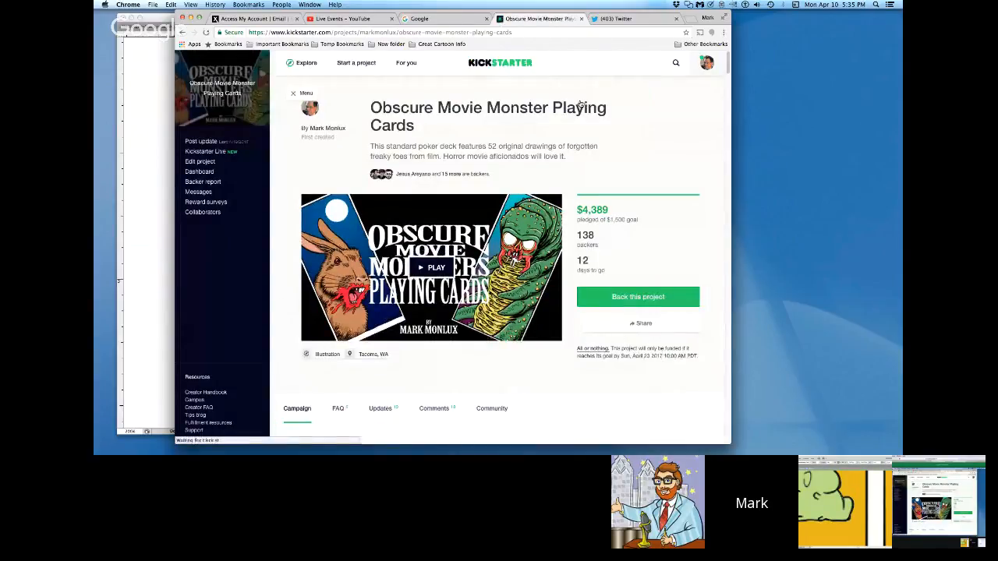
drag(728, 68, 729, 83)
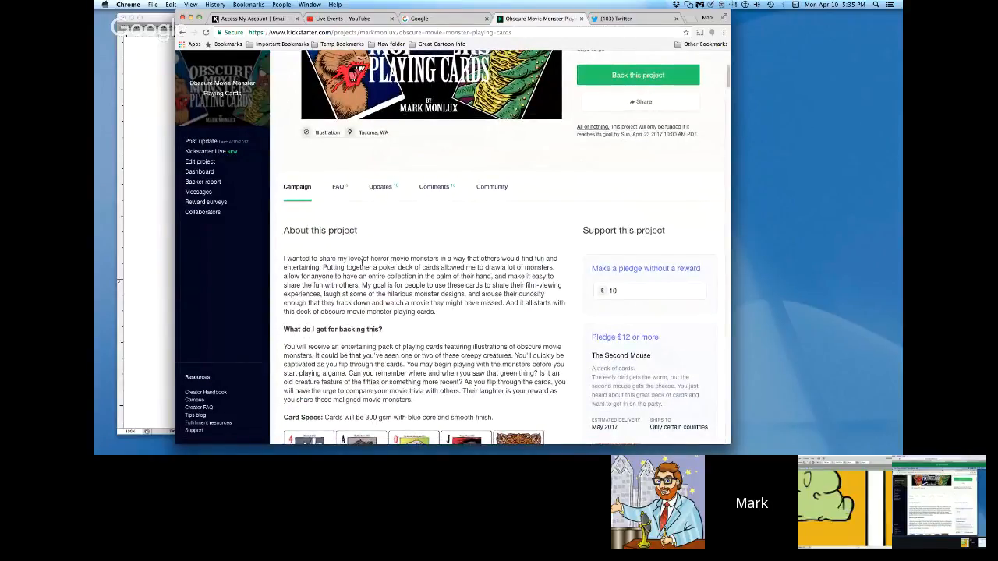
click(345, 190)
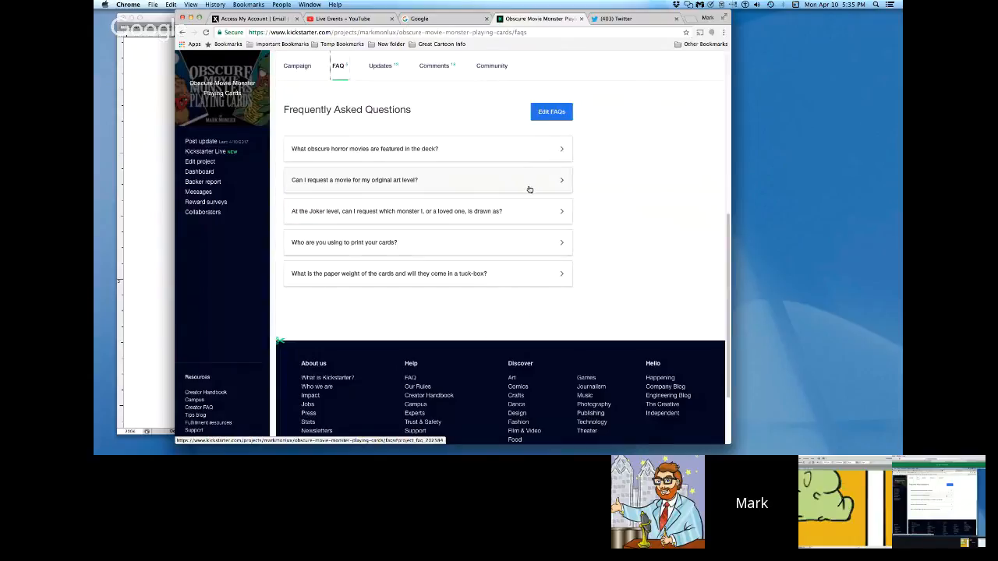
Step: Expand the FAQ answer on which obscure horror movies are featured, and look through the project's updates and comments
click(555, 147)
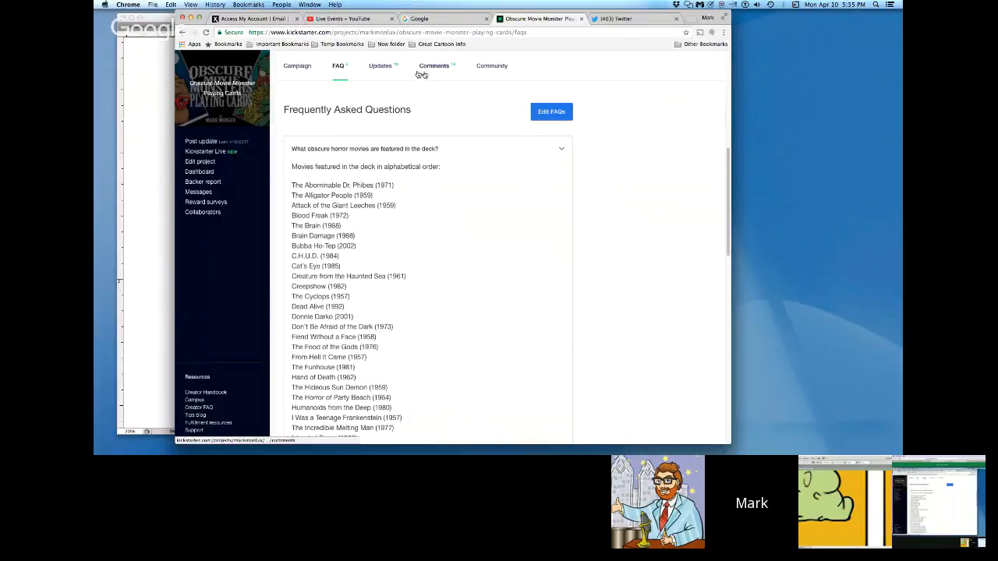
click(382, 67)
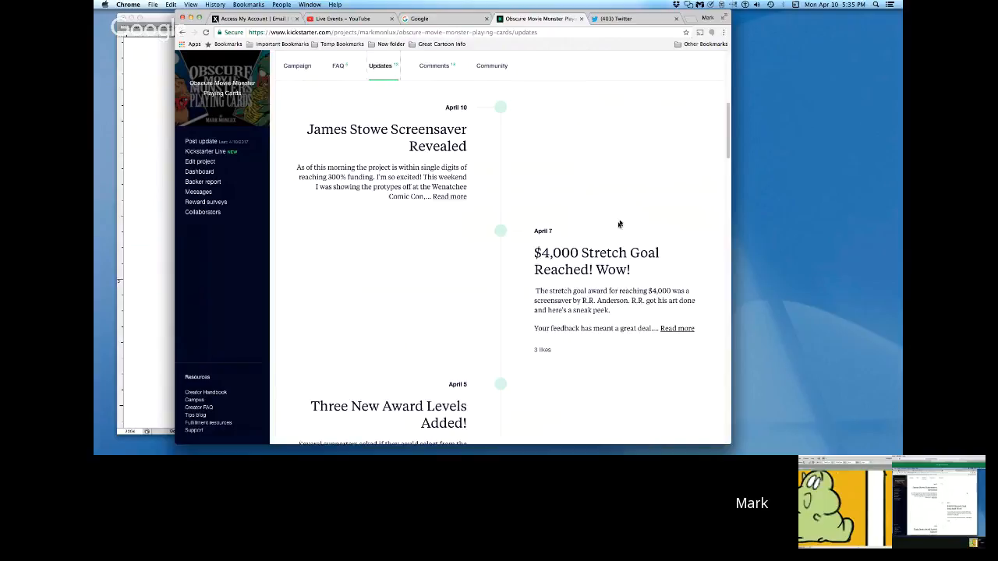
drag(726, 138, 724, 118)
click(451, 206)
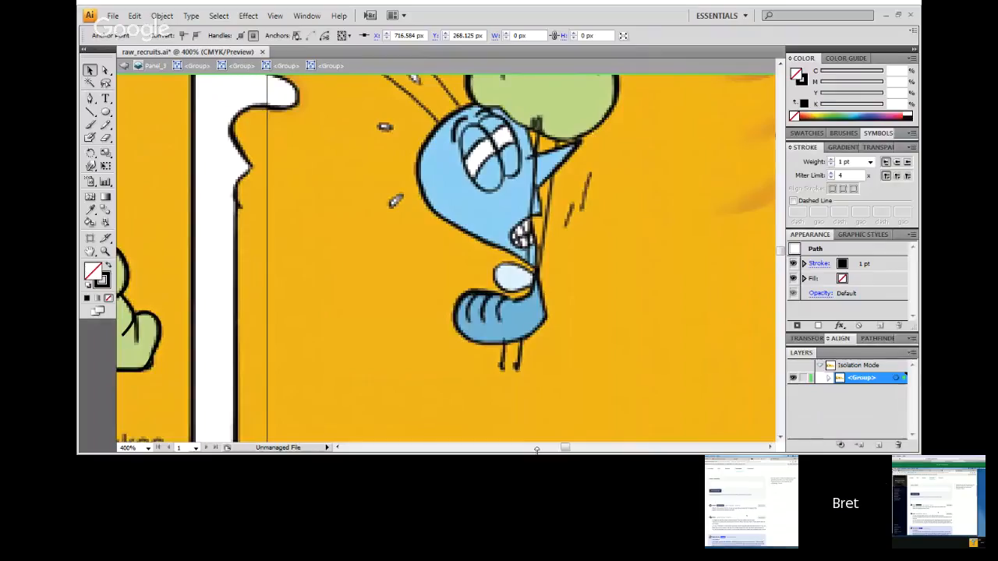
scroll(400, 310, left, 5)
key(ctrl+=)
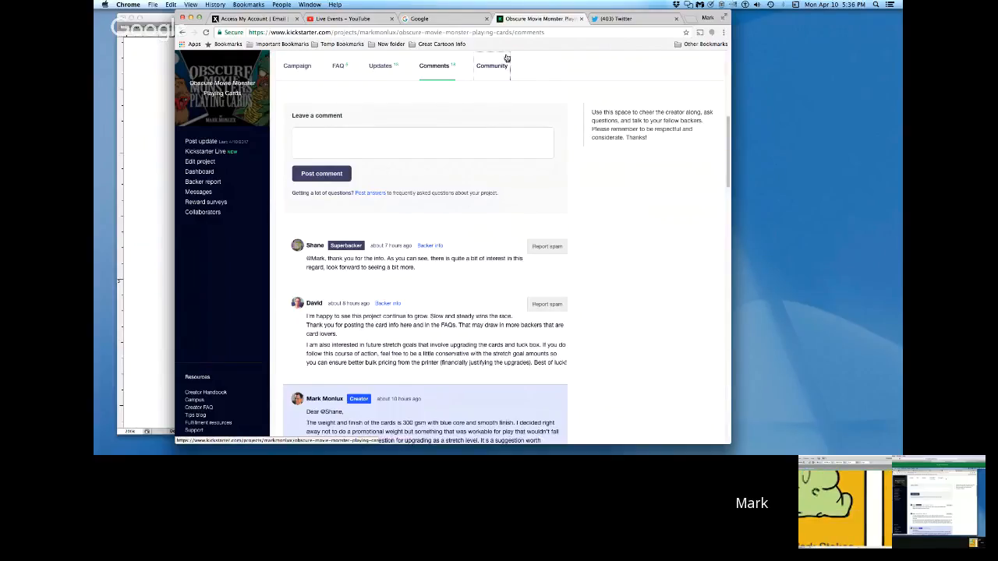
Step: View the project's Community page and look over the backers' top cities and countries, new and returning backers, and roll call
click(499, 68)
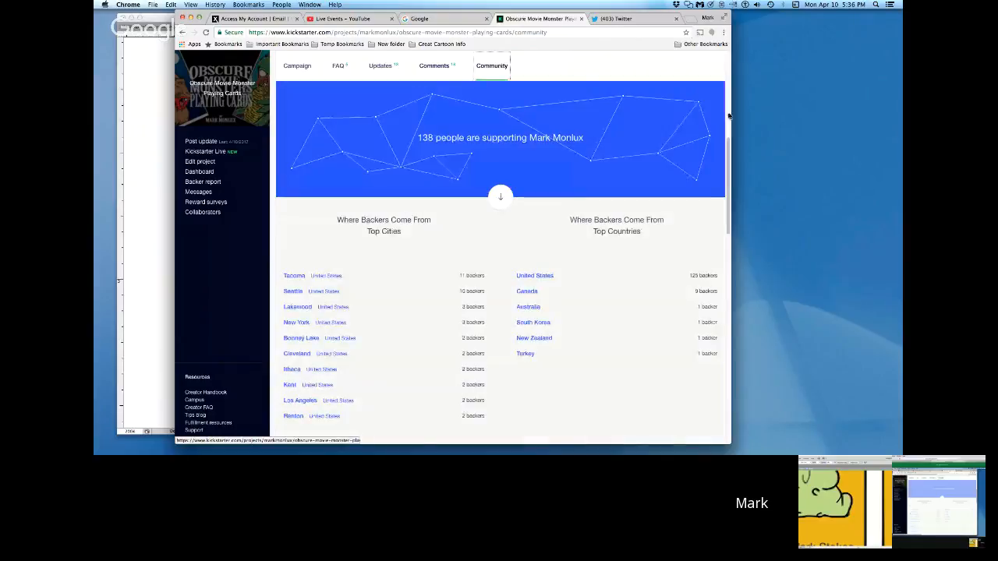
mouse_move(729, 159)
mouse_down()
mouse_move(729, 171)
mouse_move(725, 155)
mouse_up()
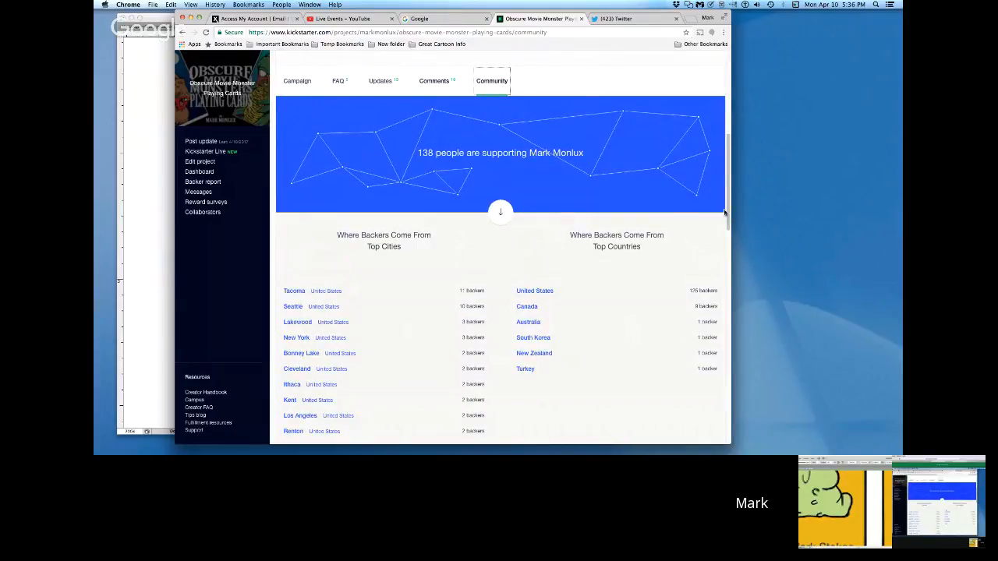
scroll(724, 212, down, 3)
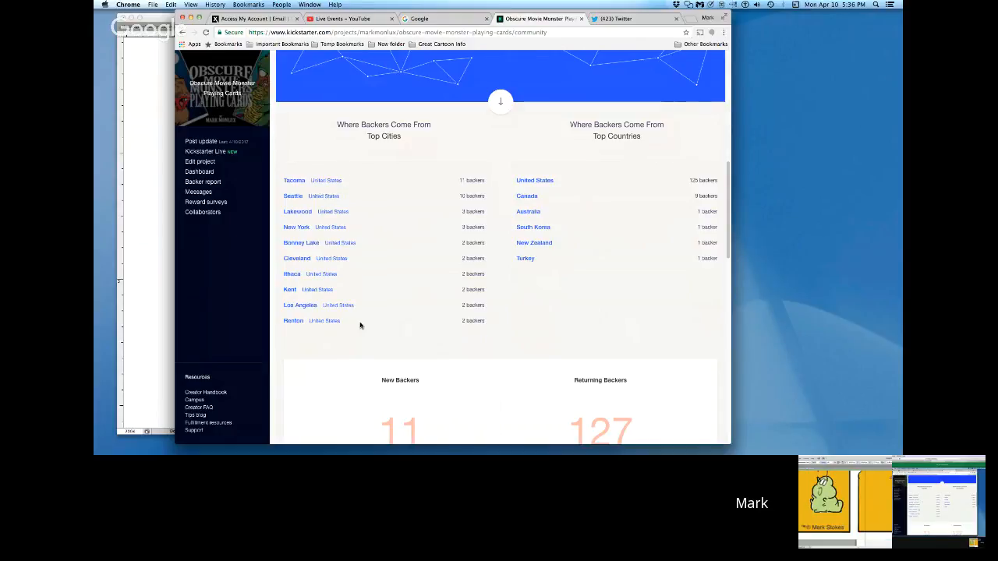
scroll(729, 233, down, 1)
drag(729, 233, 729, 286)
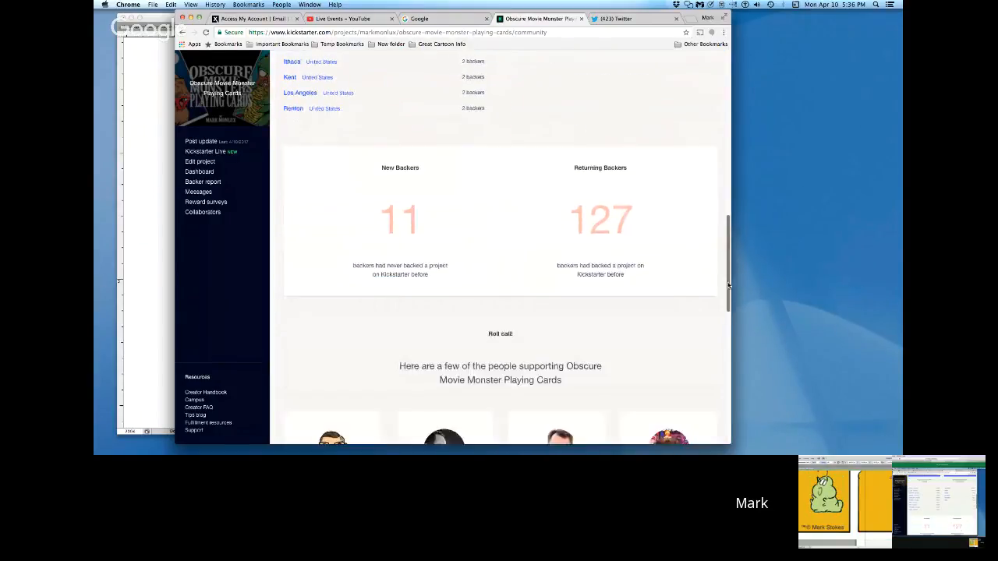
scroll(717, 280, down, 1)
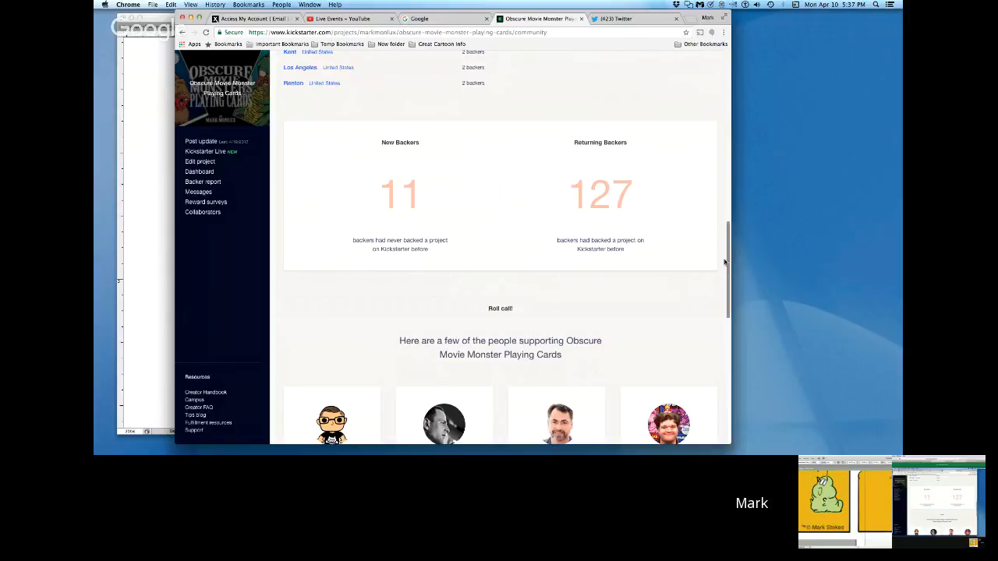
Step: Return to the project header and show the options for sharing the campaign
drag(724, 263, 722, 86)
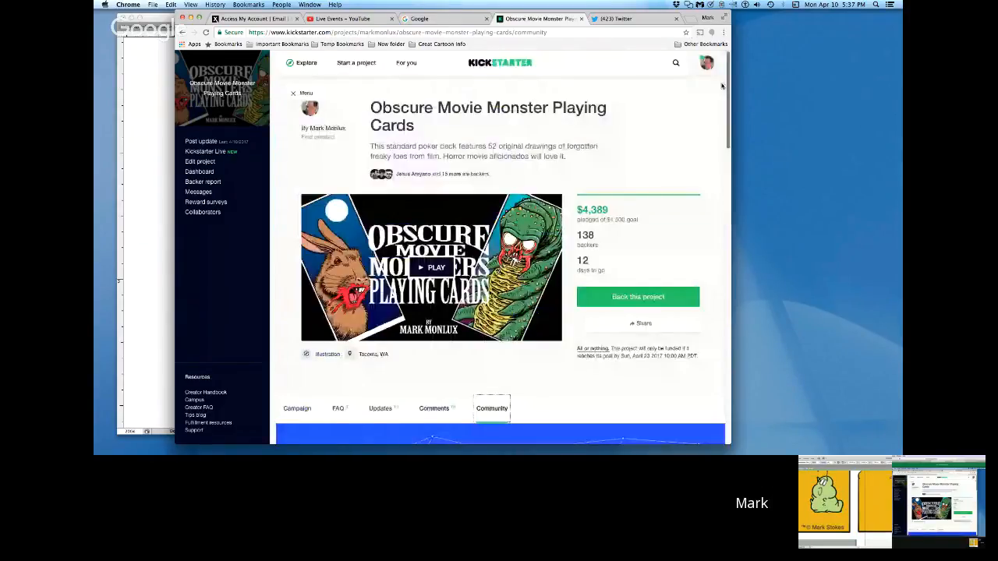
click(645, 324)
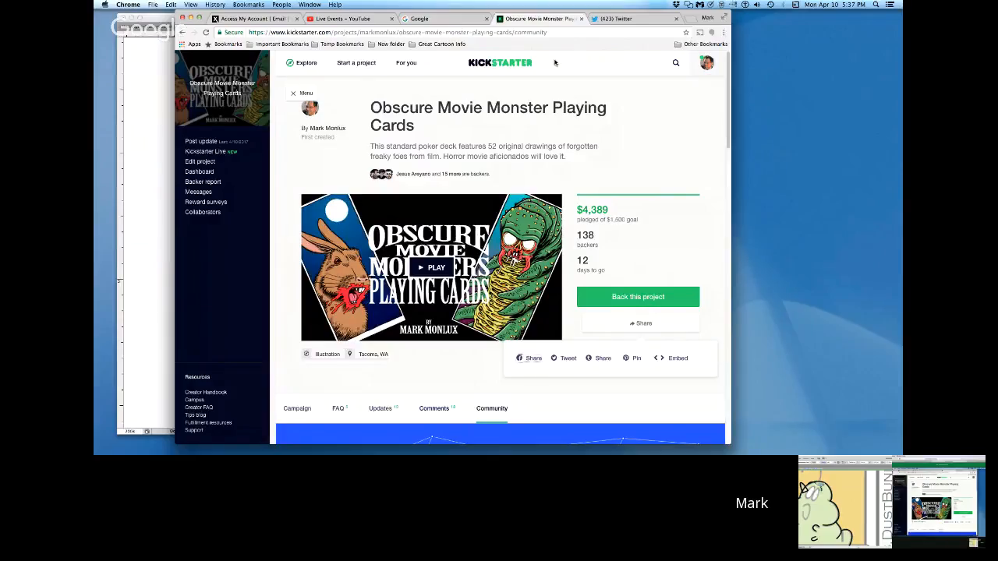
Step: Close the Kickstarter project page and the Twitter page in the browser
click(580, 19)
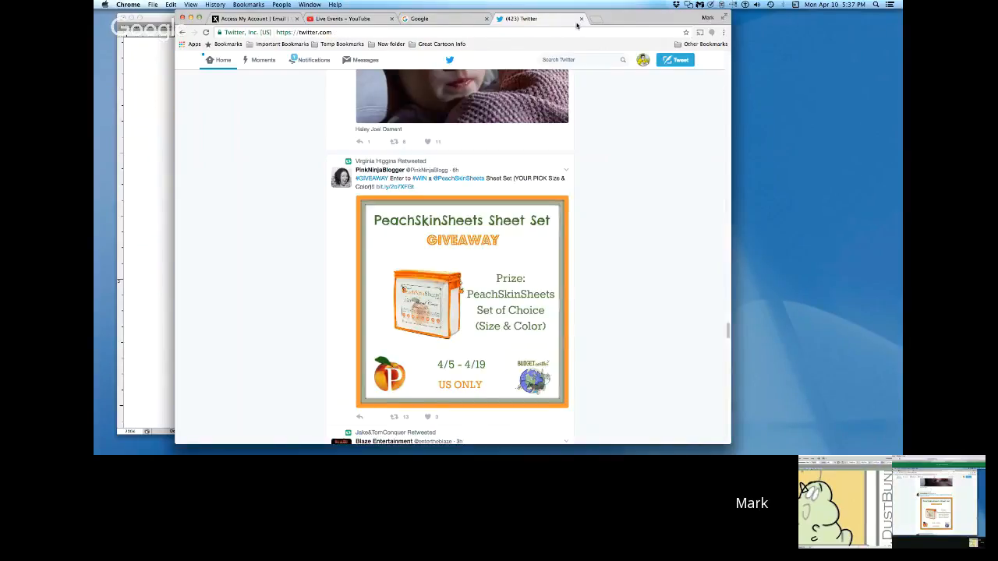
click(580, 19)
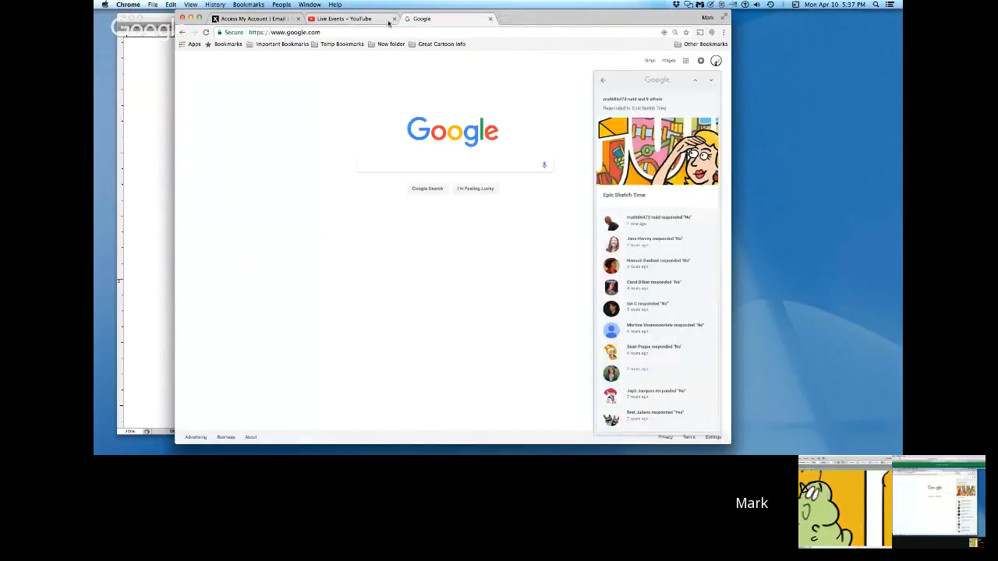